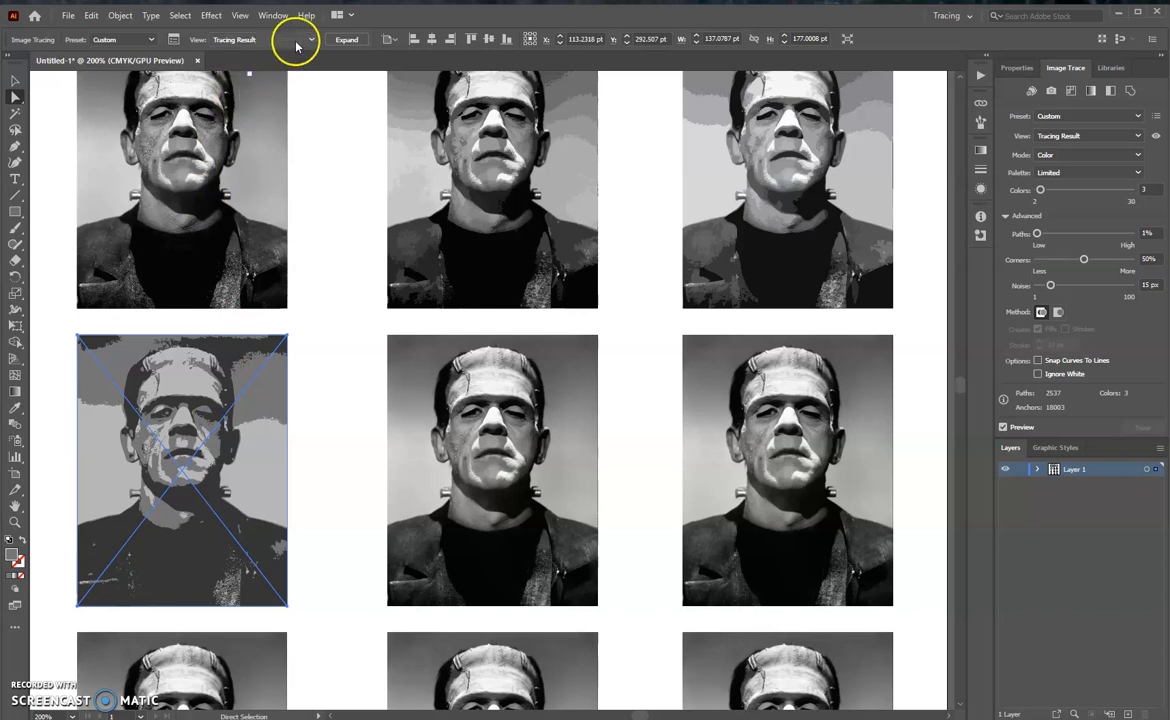
Expand the three-color tracing of the first portrait in the middle row into editable paths
left_click(346, 39)
left_click(332, 474)
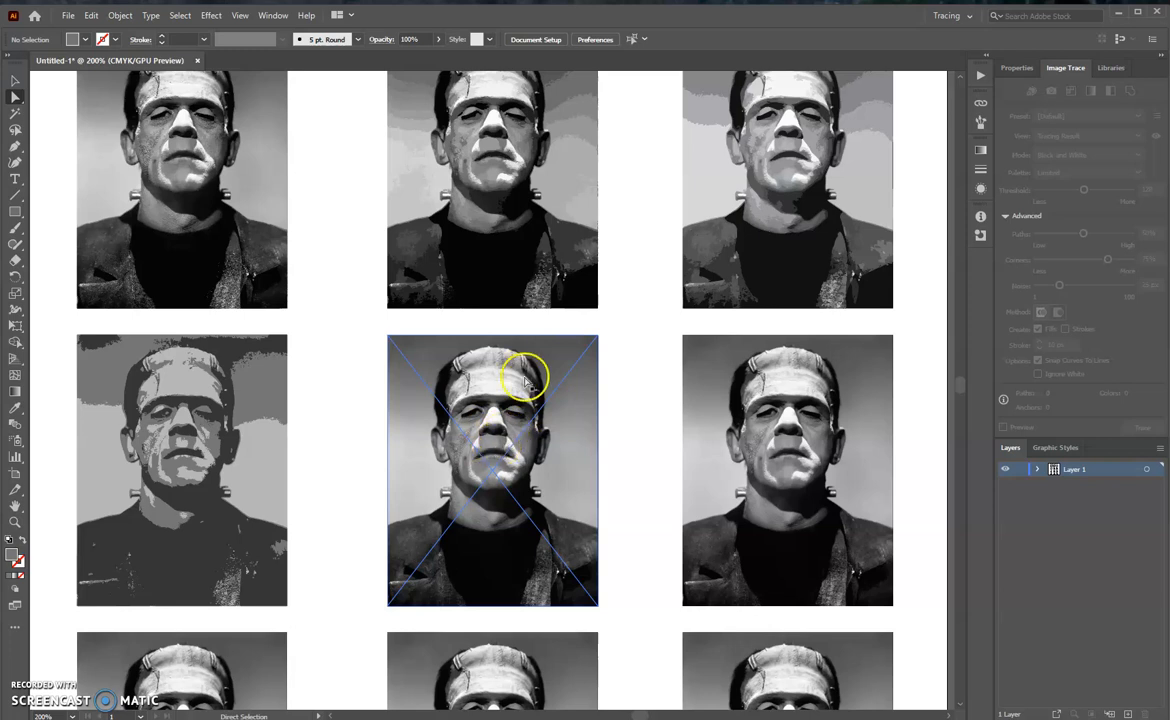
Trace the center portrait of the middle row with the Black and White Logo preset, continuing despite the large image
left_click(496, 435)
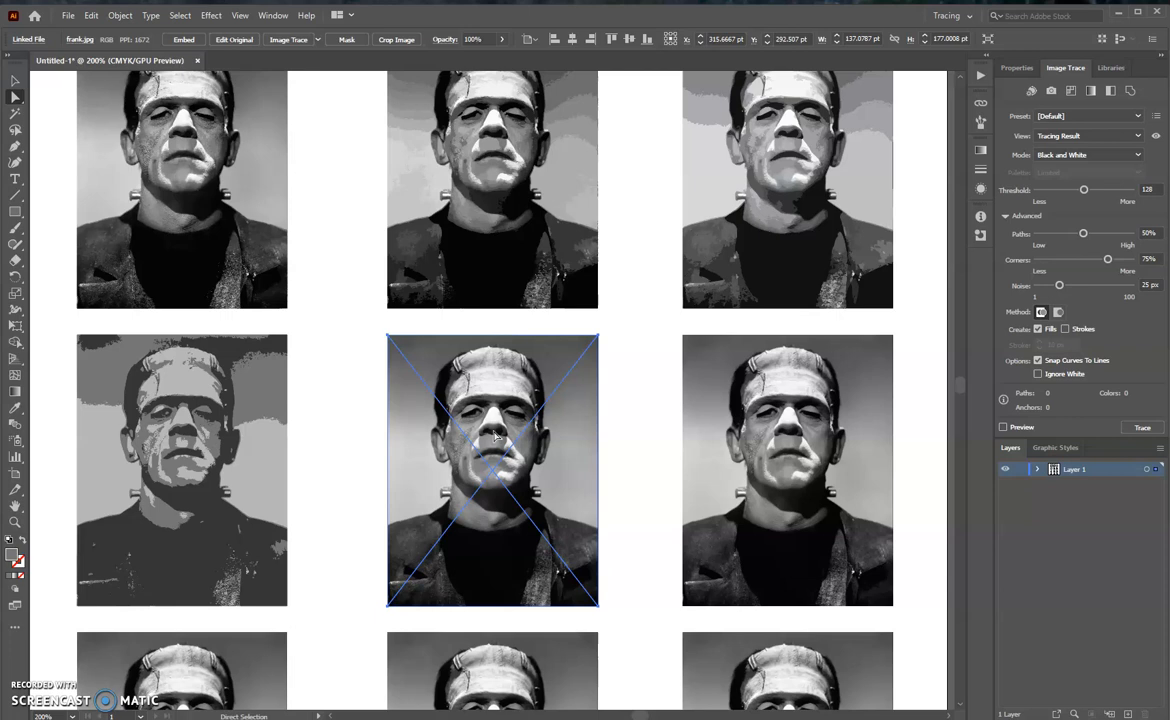
key("ctrl+=")
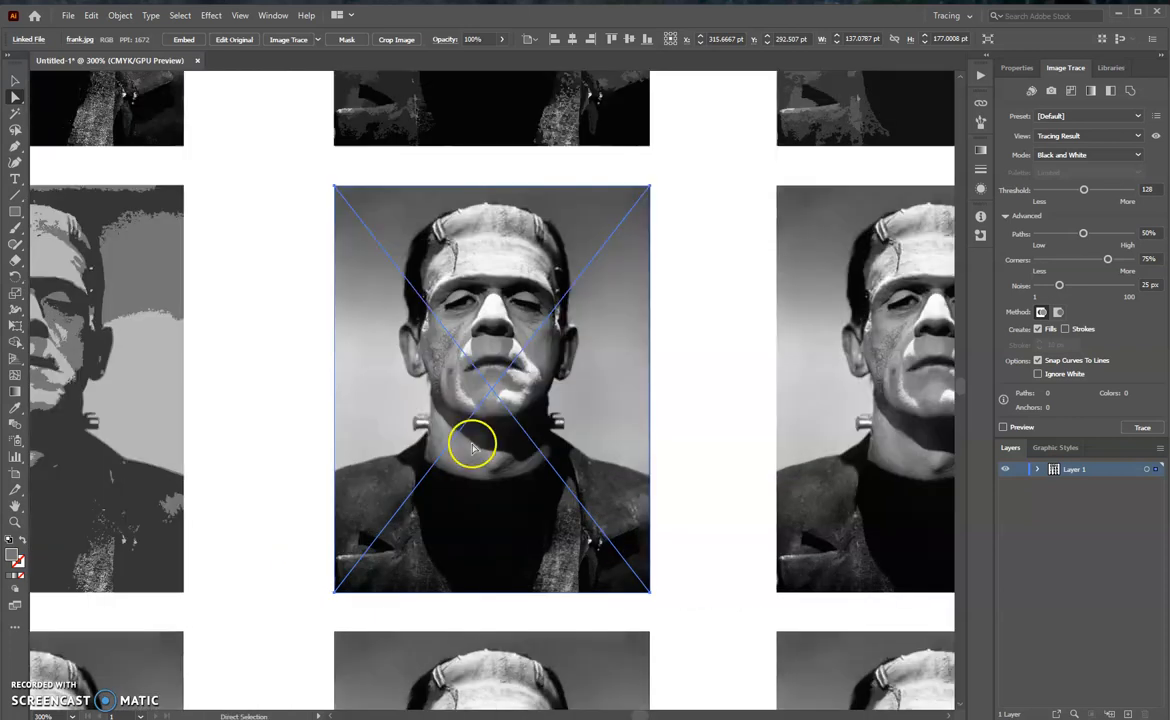
left_click(318, 40)
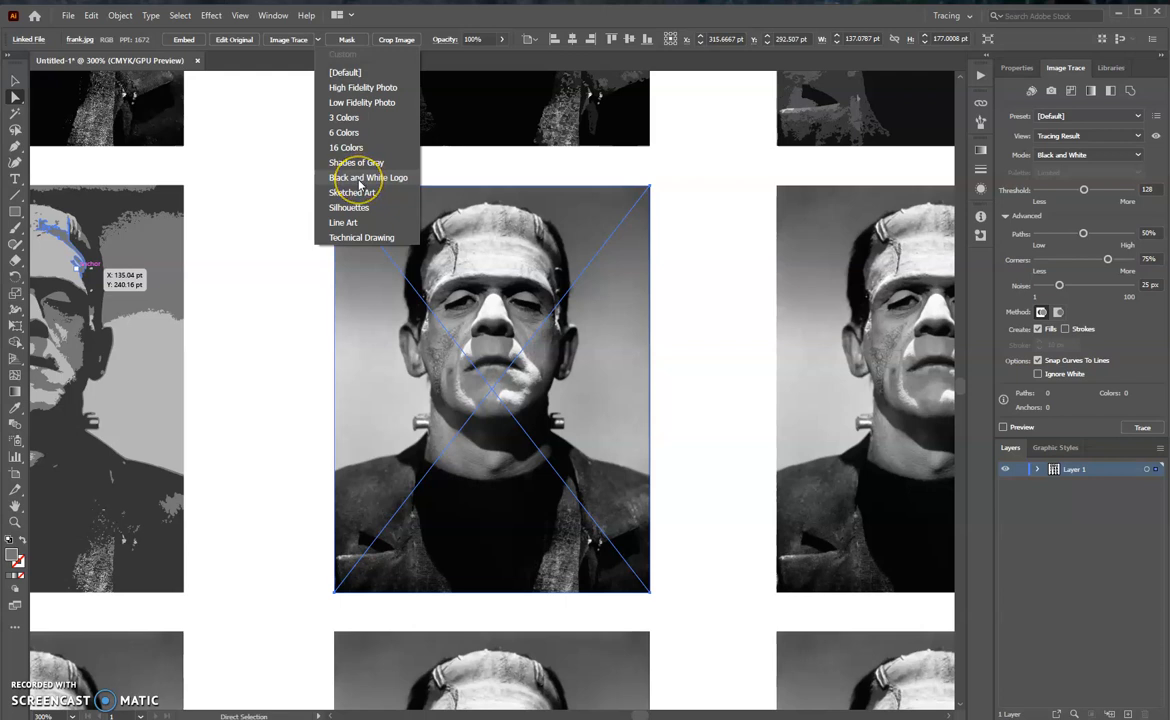
left_click(359, 180)
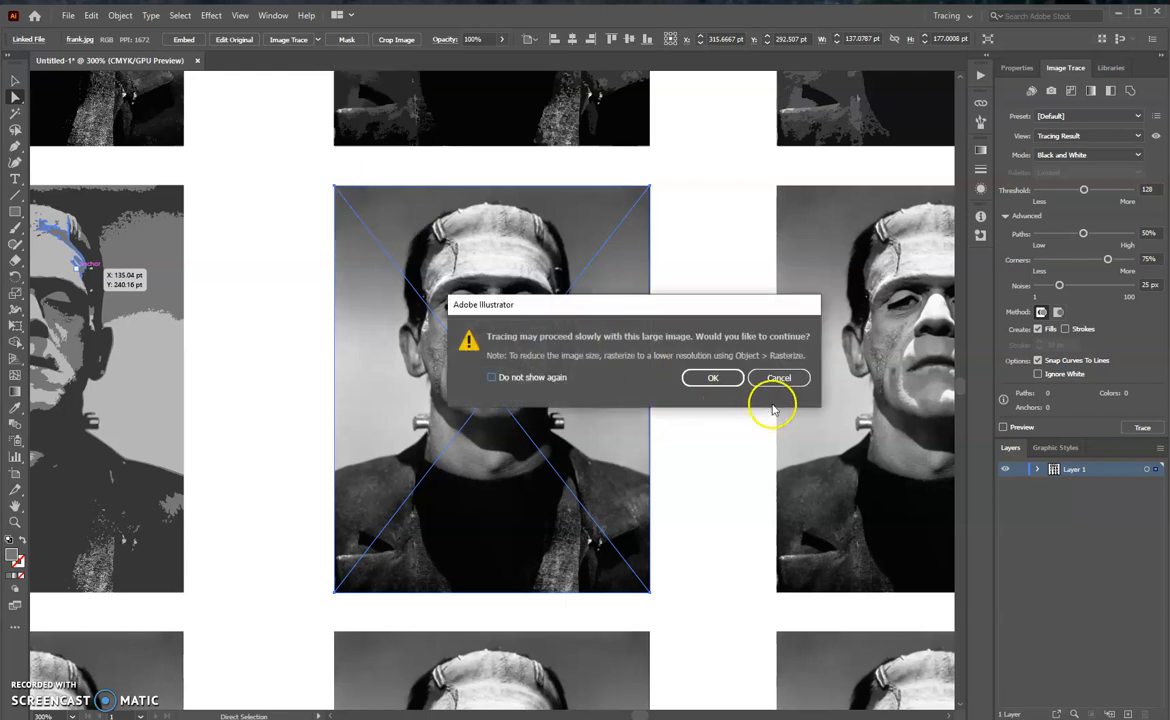
left_click(634, 338)
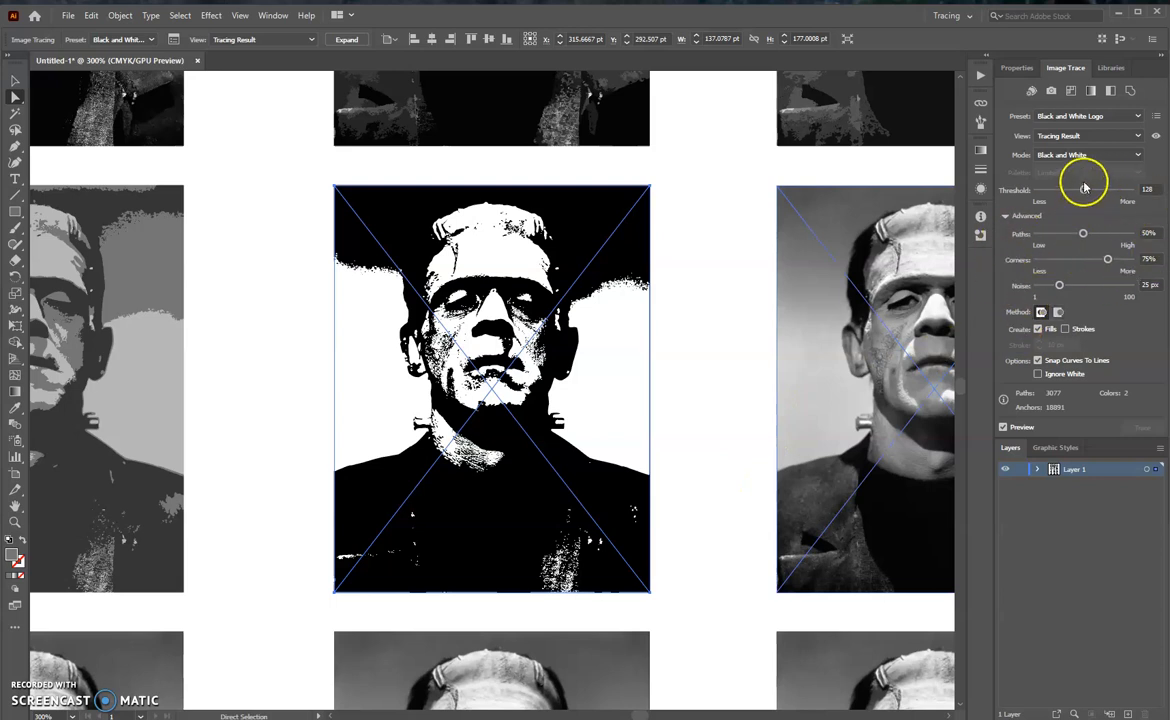
Adjust the center portrait's tracing to threshold 172, paths 1%, corners 0% and noise 1 px
left_click_drag(1084, 189, 1100, 190)
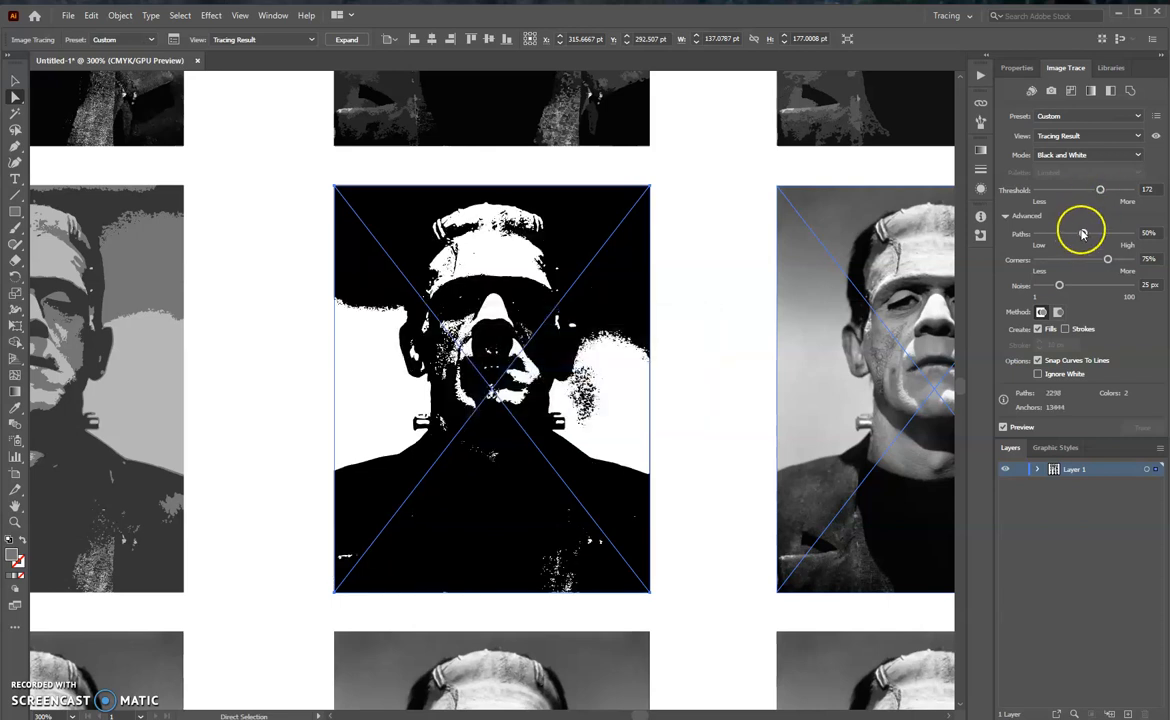
left_click_drag(1077, 234, 1068, 234)
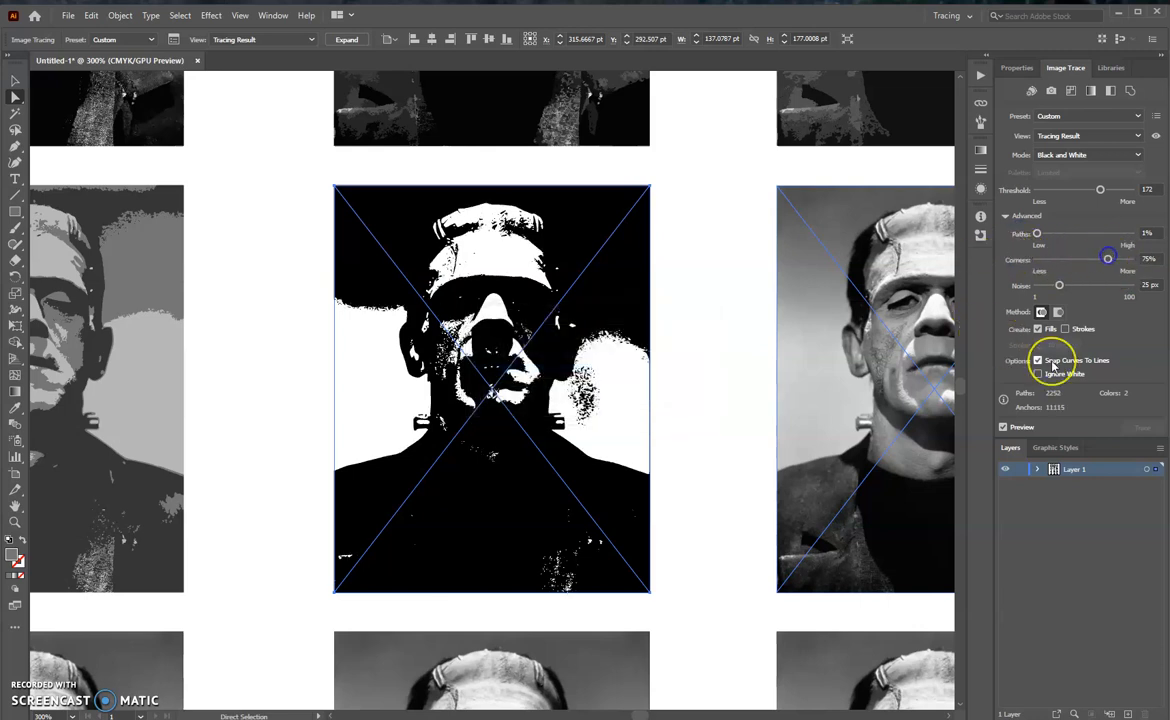
left_click_drag(1107, 259, 1018, 261)
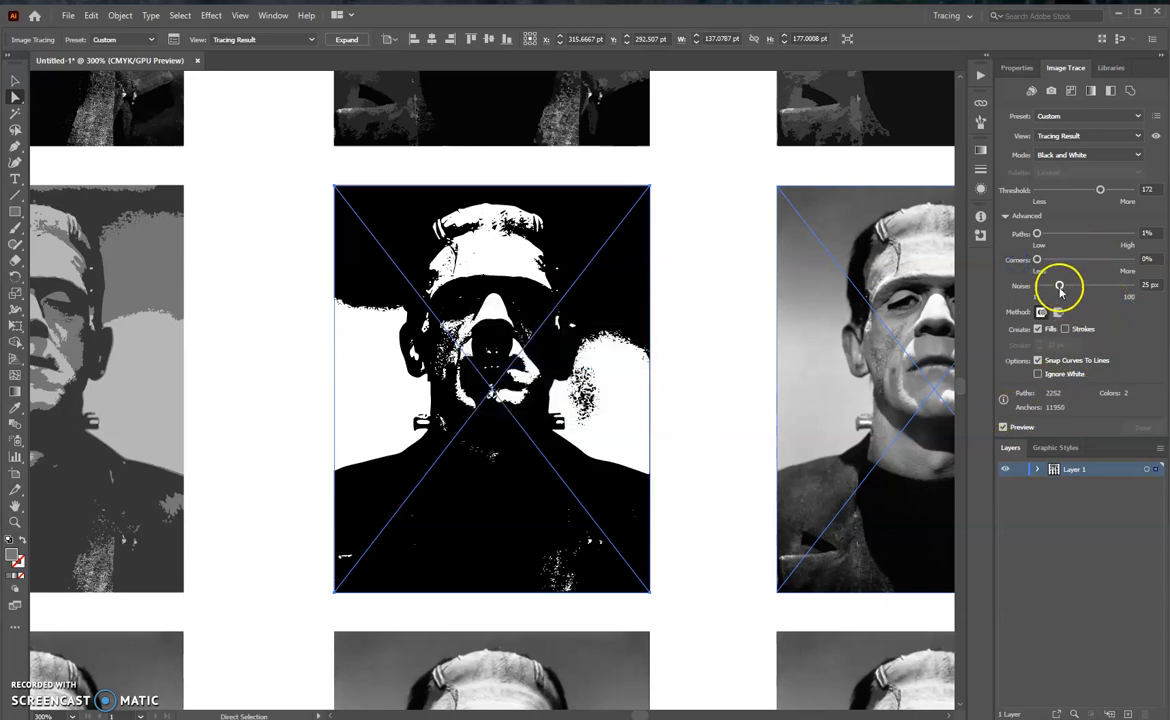
left_click_drag(1058, 285, 1032, 286)
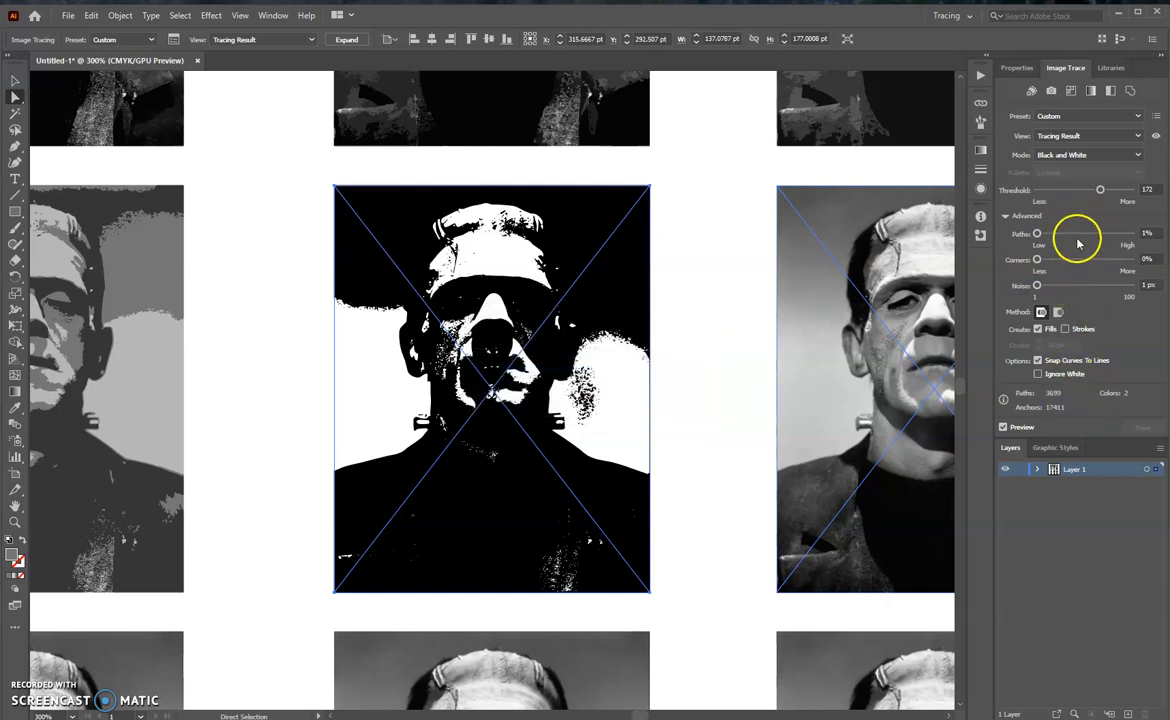
Lower the tracing threshold to 63 and compare noise at 1 px and 100 px, keeping 100 px
left_click_drag(1100, 190, 1101, 192)
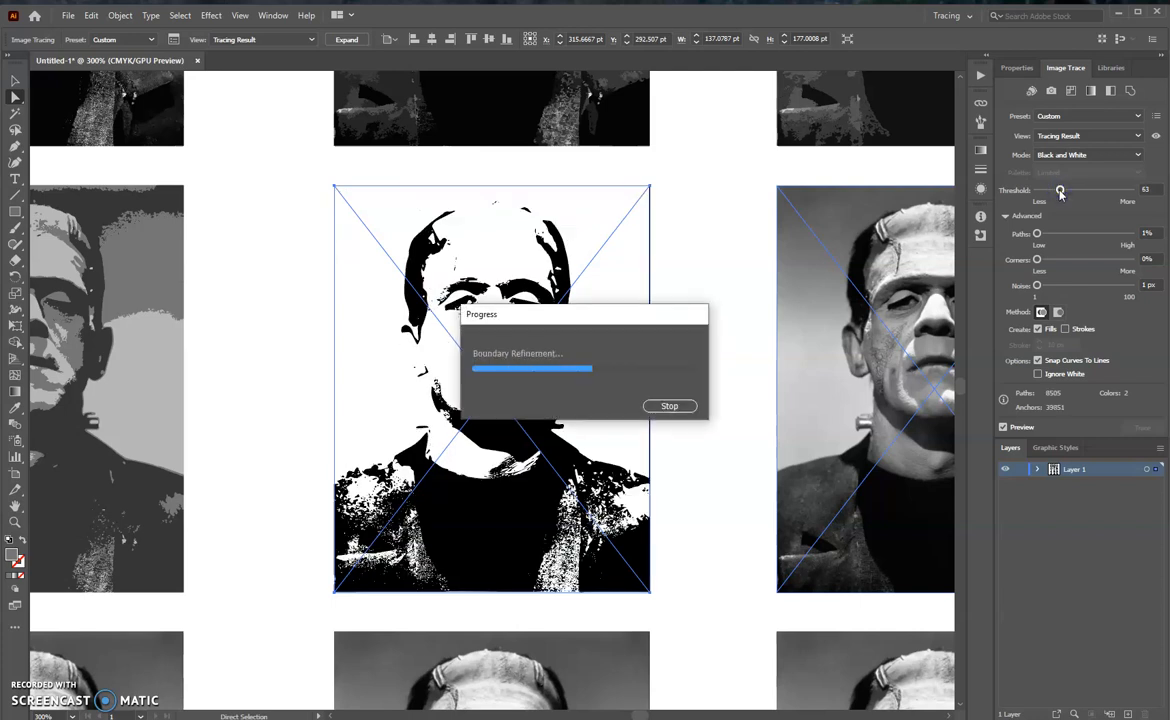
mouse_move(1037, 285)
left_mouse_down()
mouse_move(1094, 287)
mouse_move(1141, 384)
left_mouse_up()
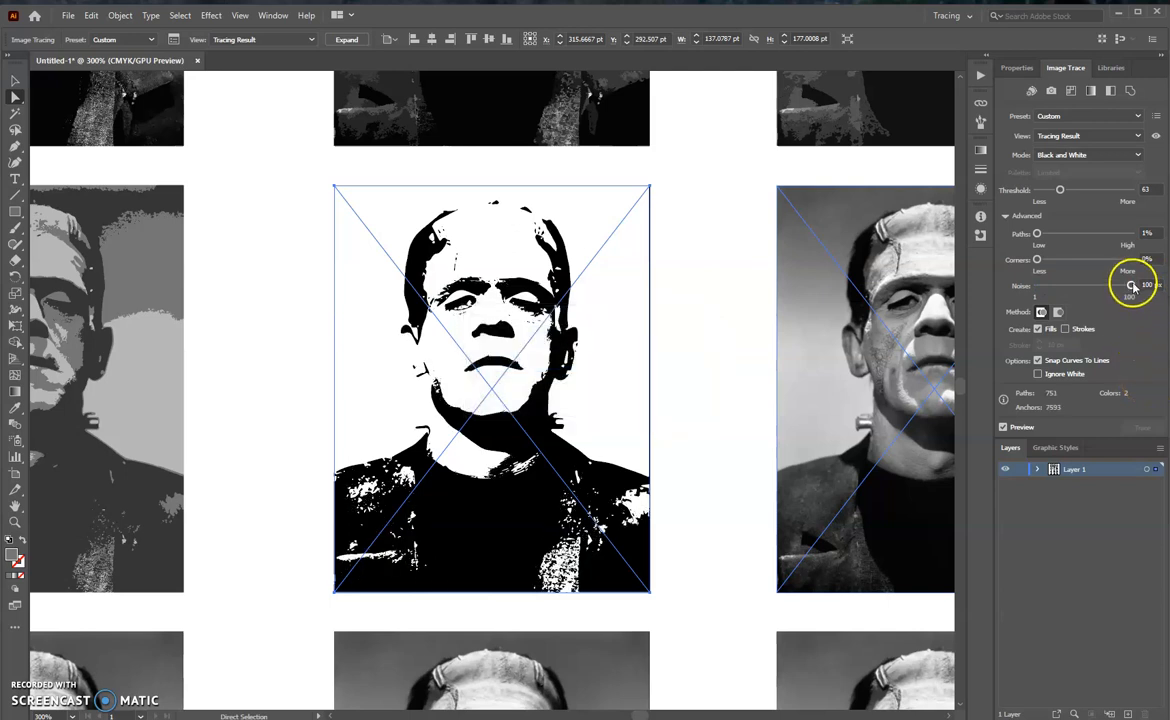
left_click_drag(1131, 285, 1036, 285)
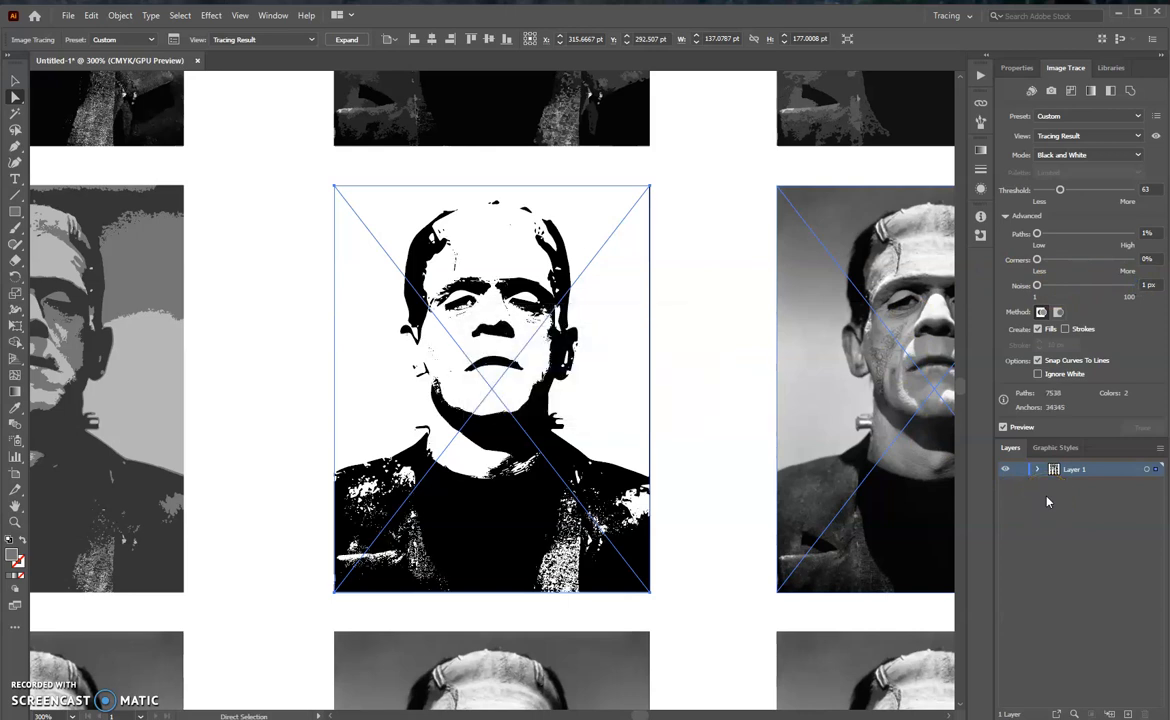
left_click_drag(1038, 288, 1128, 285)
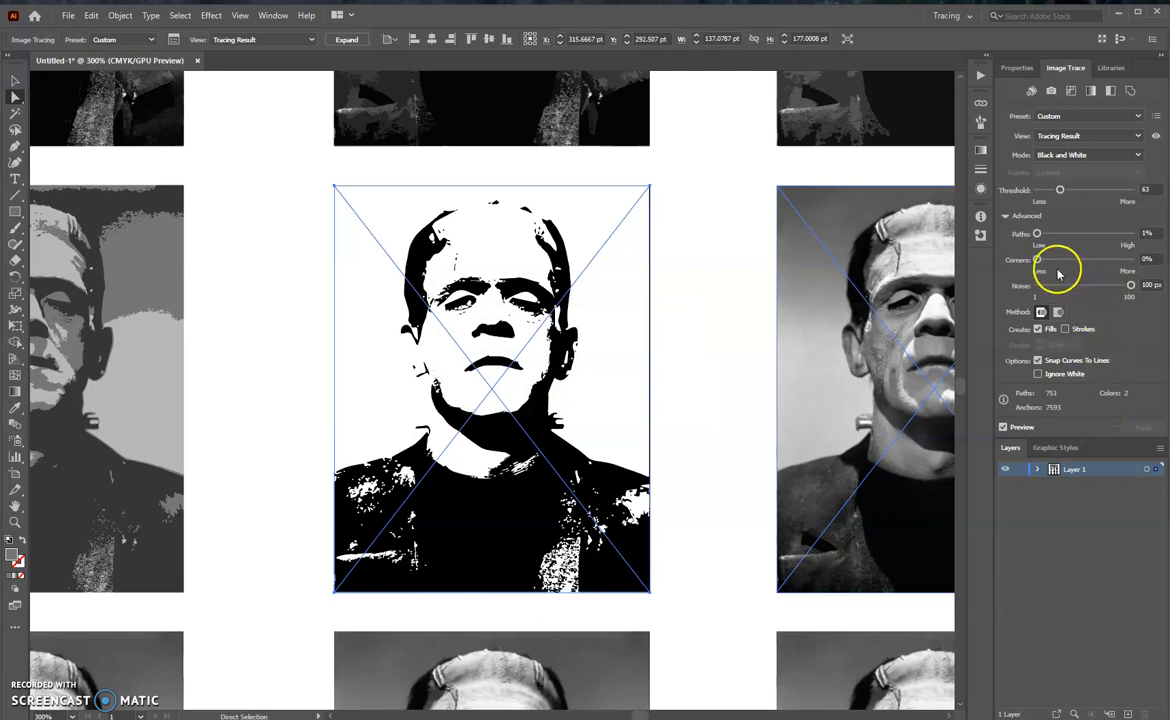
Try paths at 100% with tracing thresholds of 208, 228, 213 and 115 on the center portrait
left_click(1037, 235)
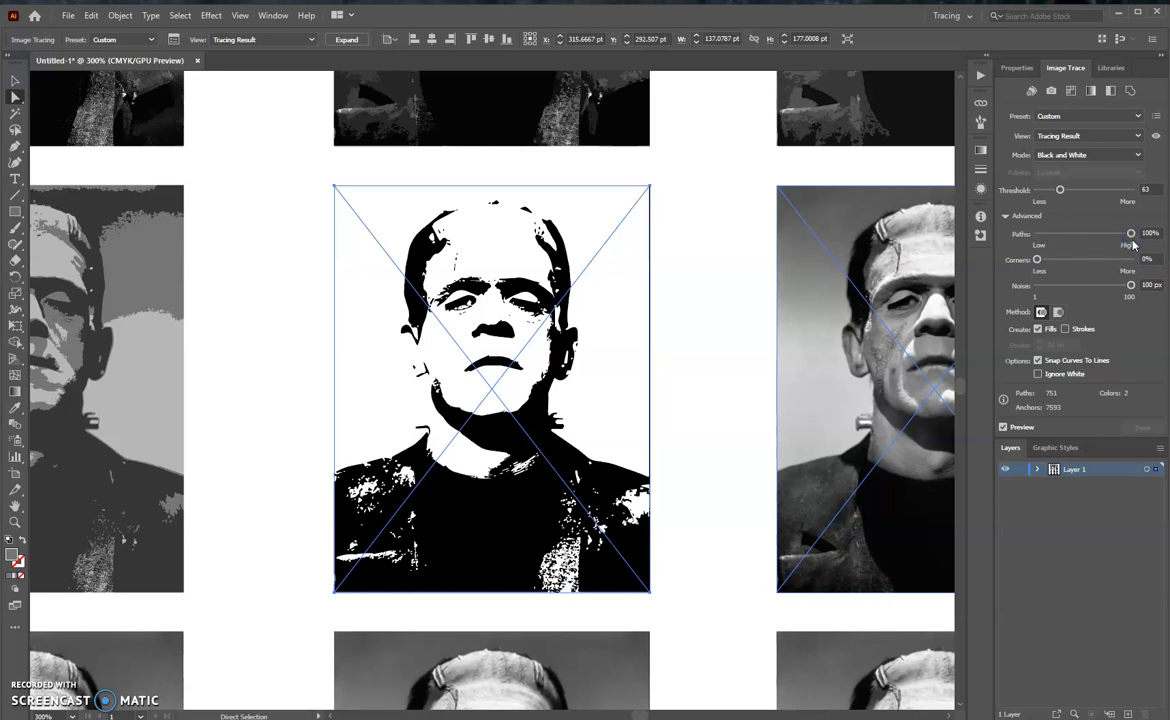
left_click(1131, 234)
left_click(1067, 190)
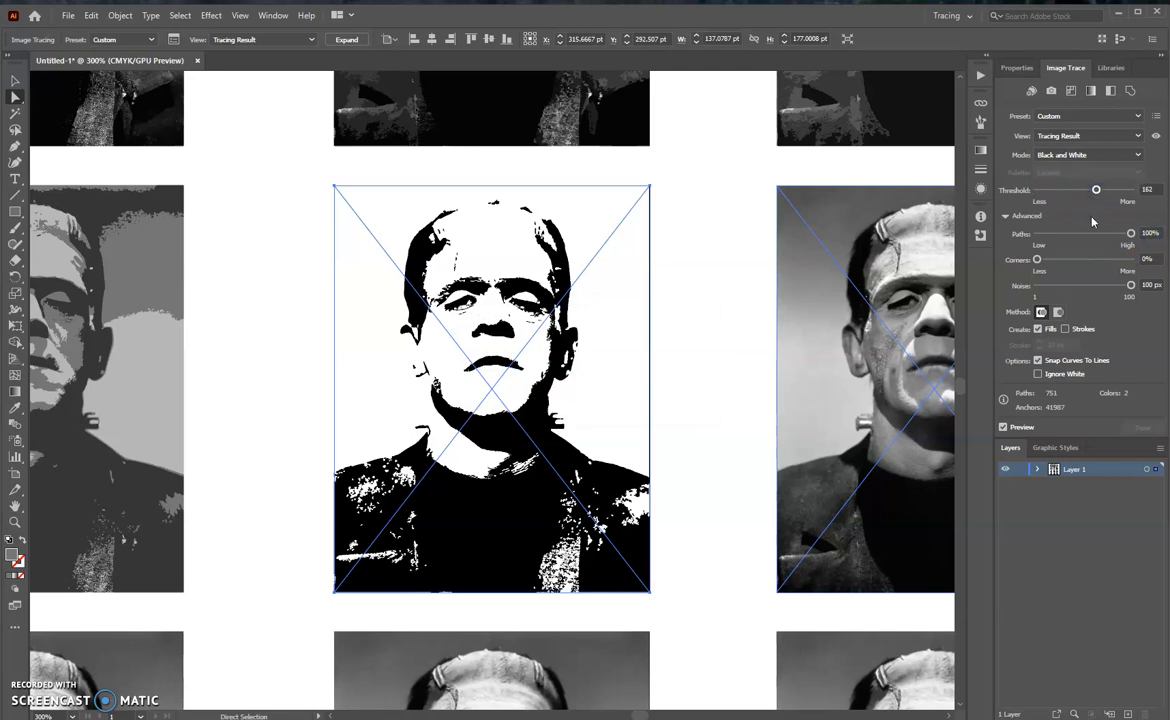
left_click(1100, 198)
left_click_drag(1101, 200, 1103, 194)
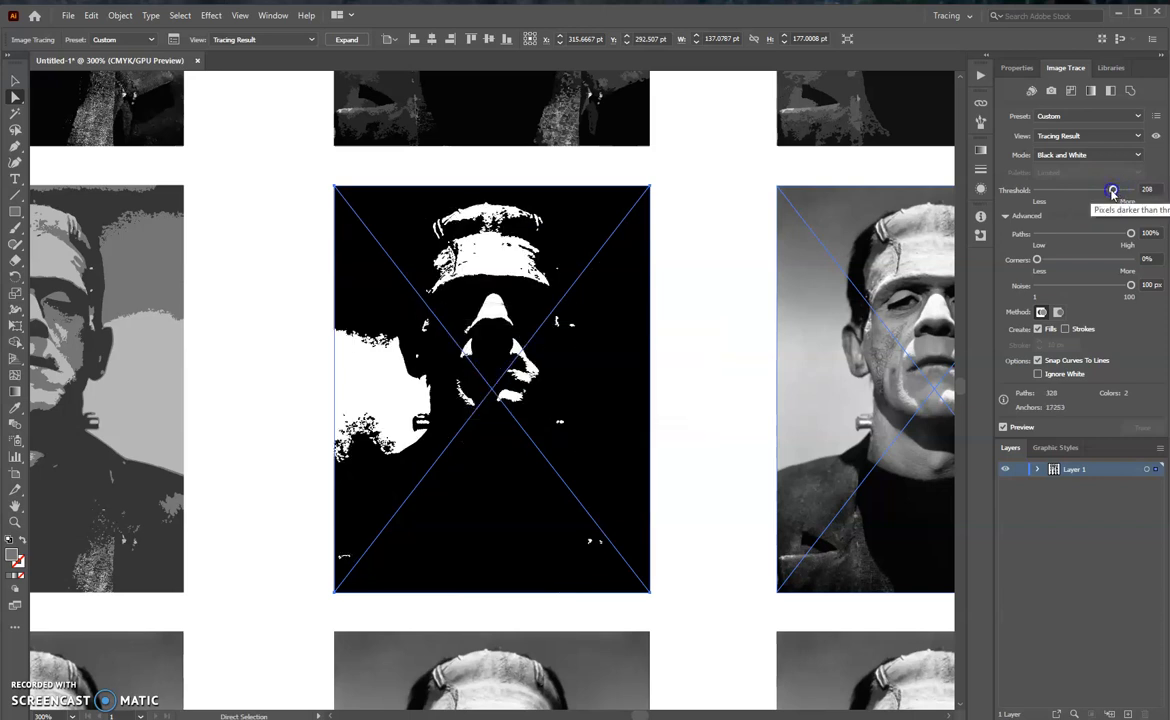
left_click_drag(1113, 192, 1115, 193)
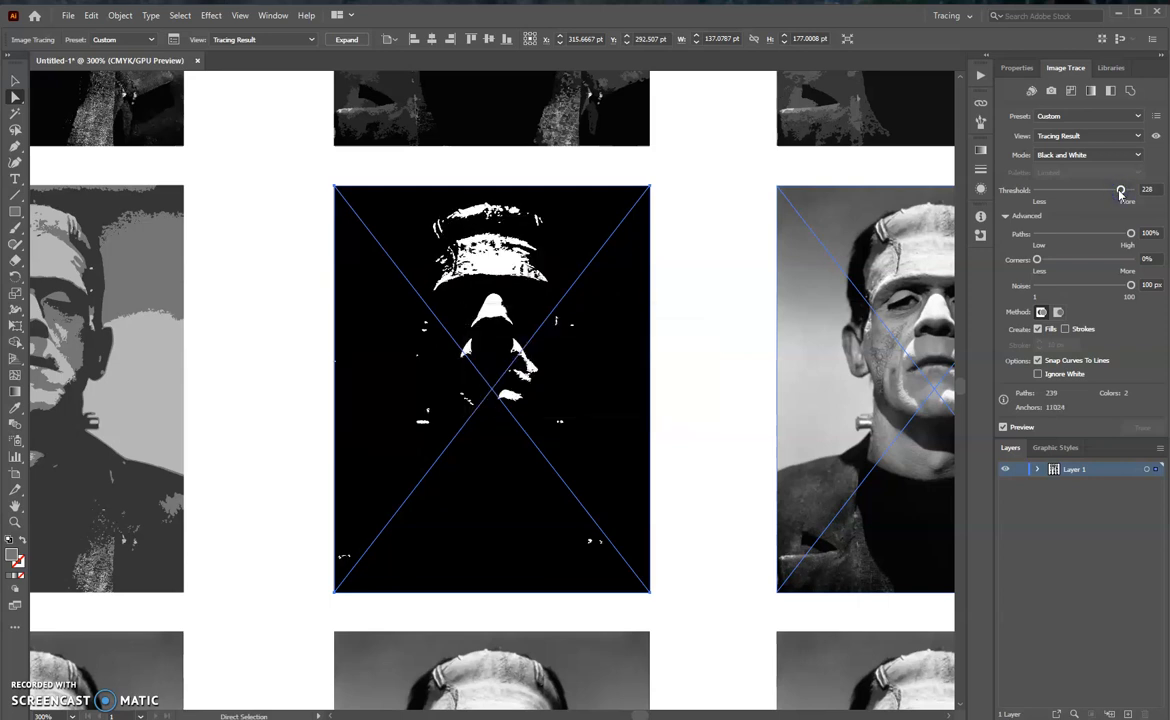
left_click(1122, 192)
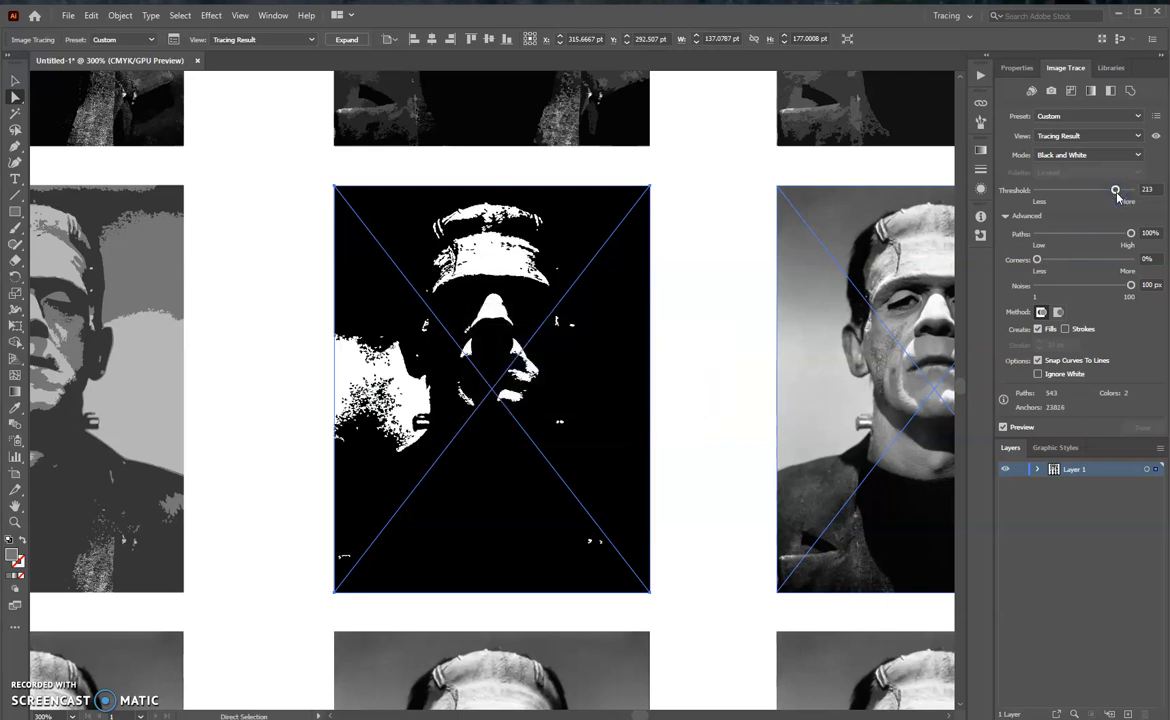
left_click(1069, 260)
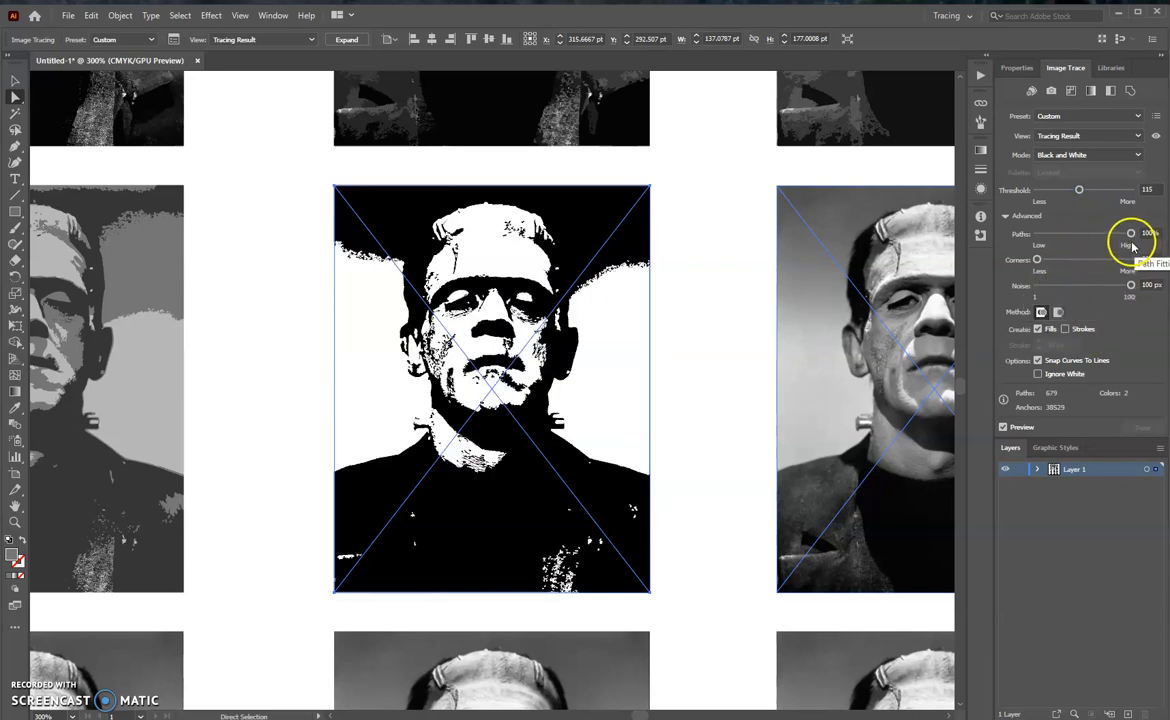
Set the center portrait's tracing paths to 1% and threshold to 73, and expand the result into editable paths
left_click_drag(1130, 233, 1084, 234)
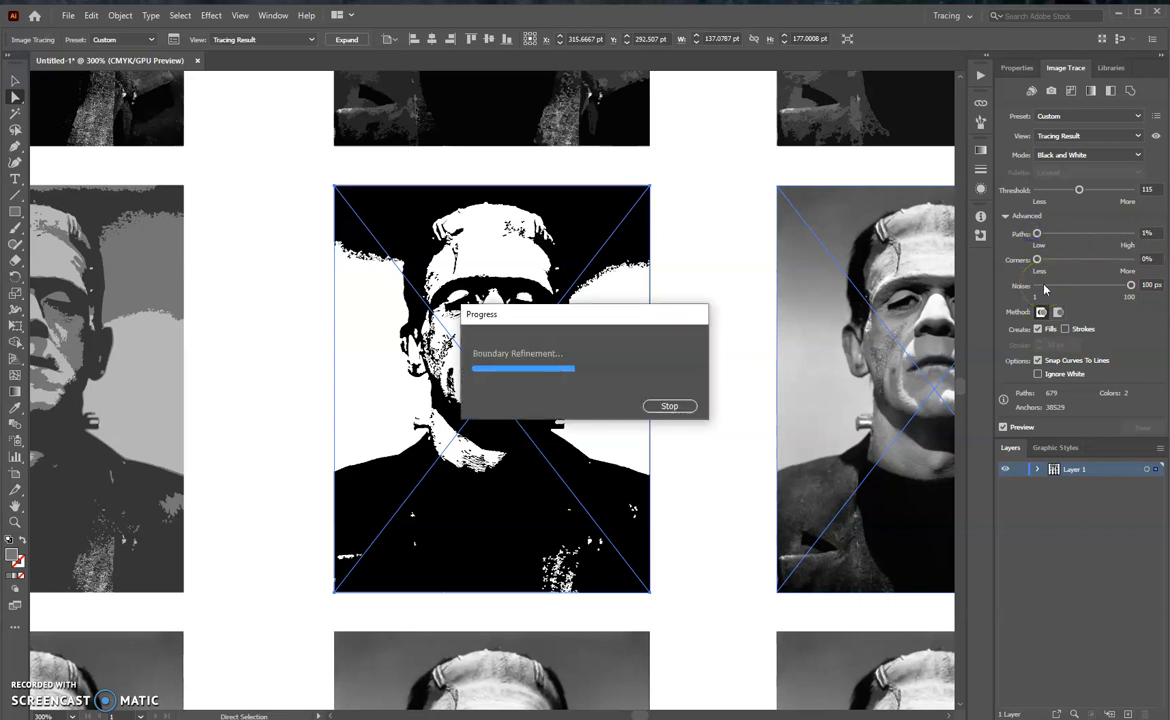
left_click(1079, 189)
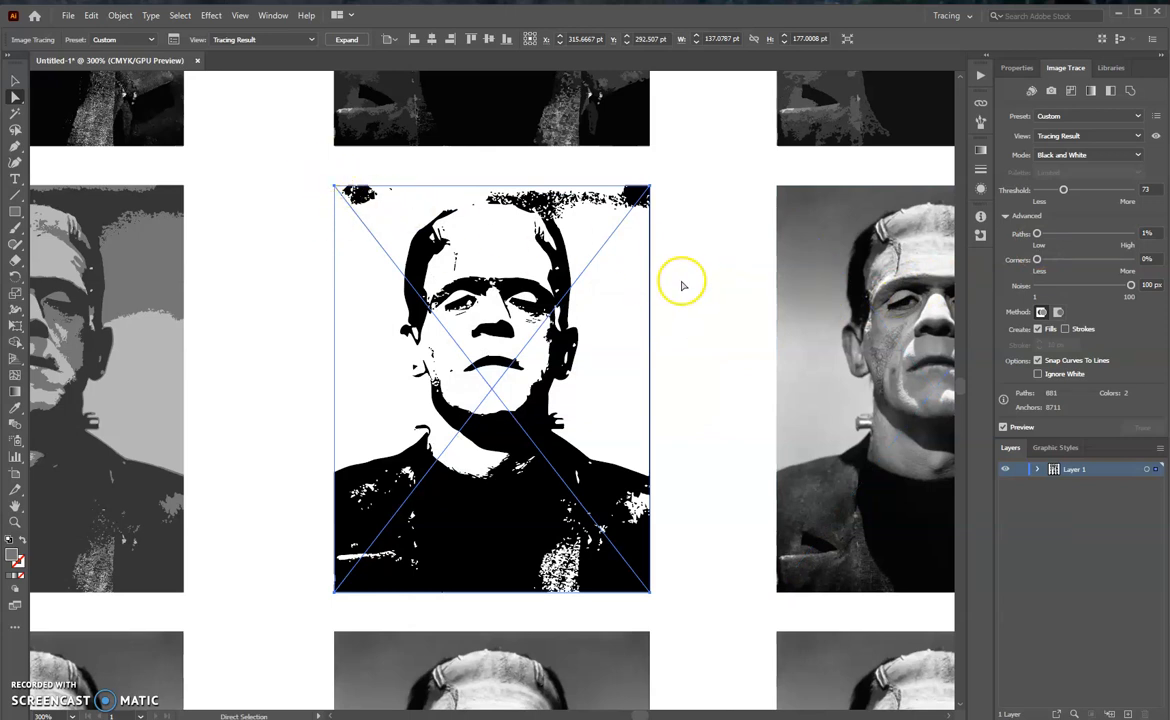
left_click(346, 39)
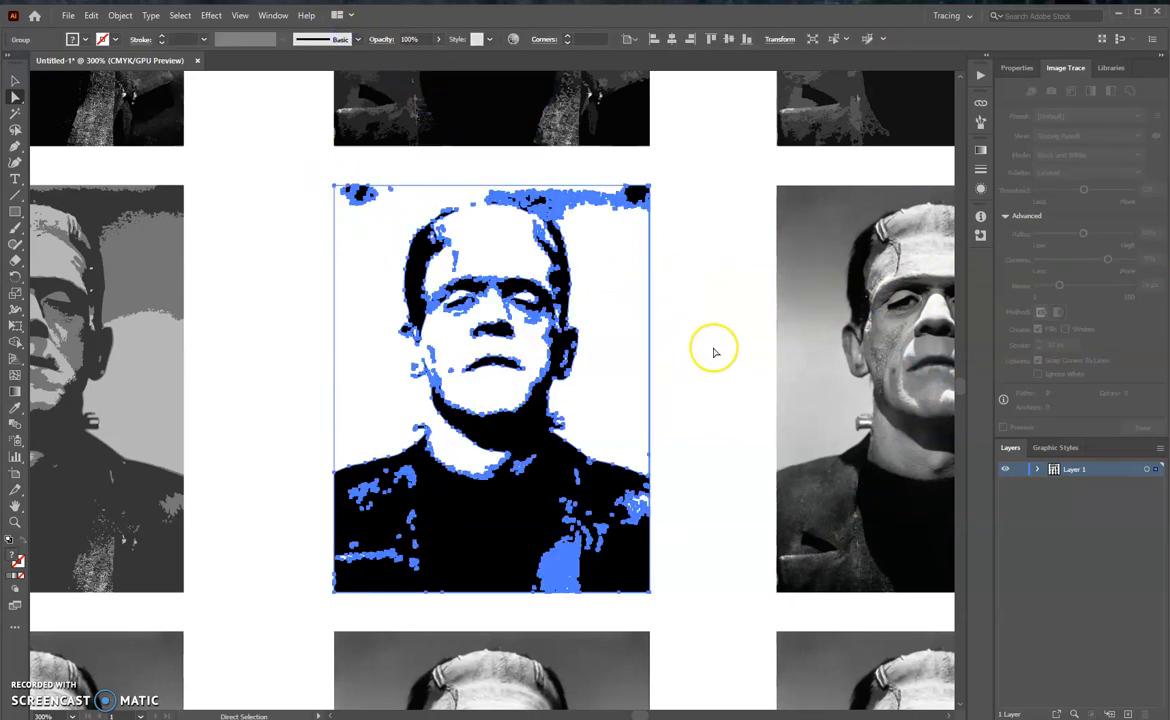
left_click(714, 347)
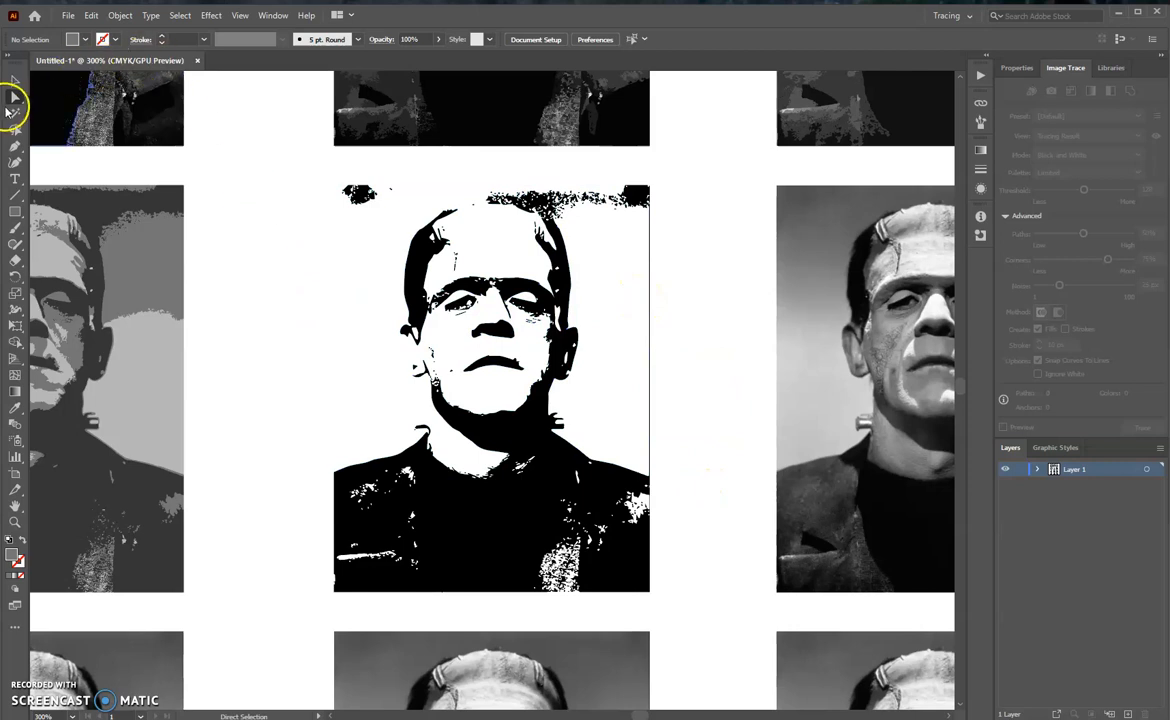
Fill the white face and background shape of the expanded center portrait with light green
left_click(372, 285)
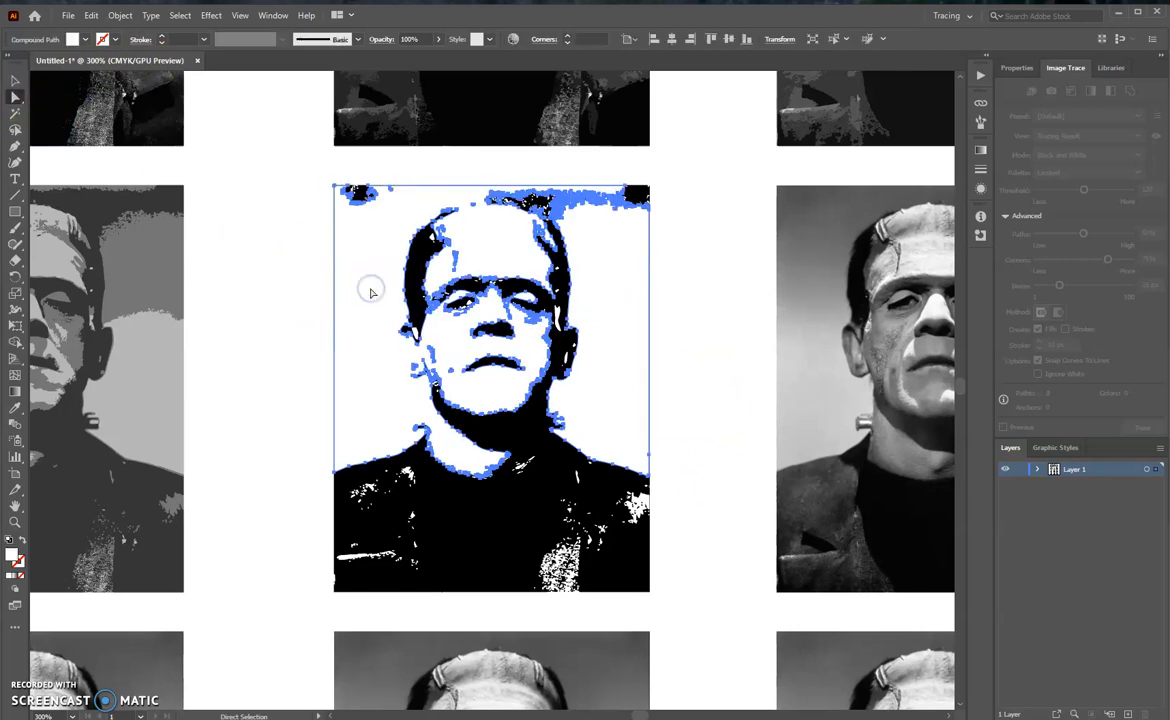
left_click(74, 39)
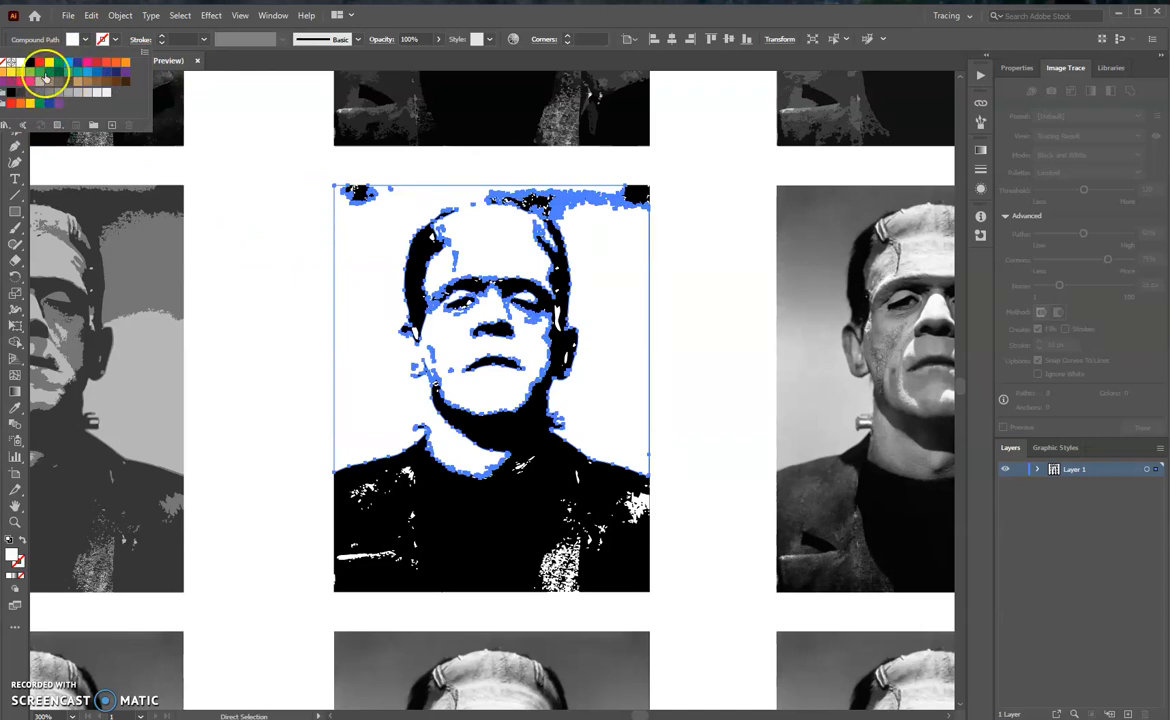
left_click(38, 73)
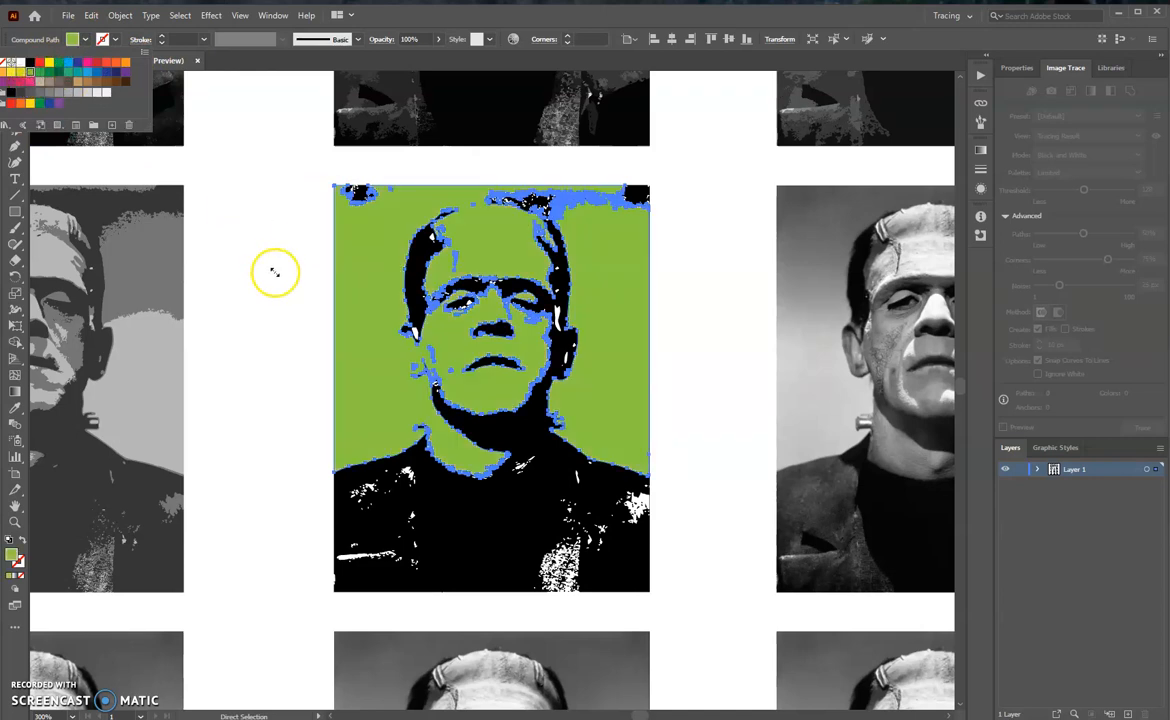
left_click(276, 272)
left_click(305, 403)
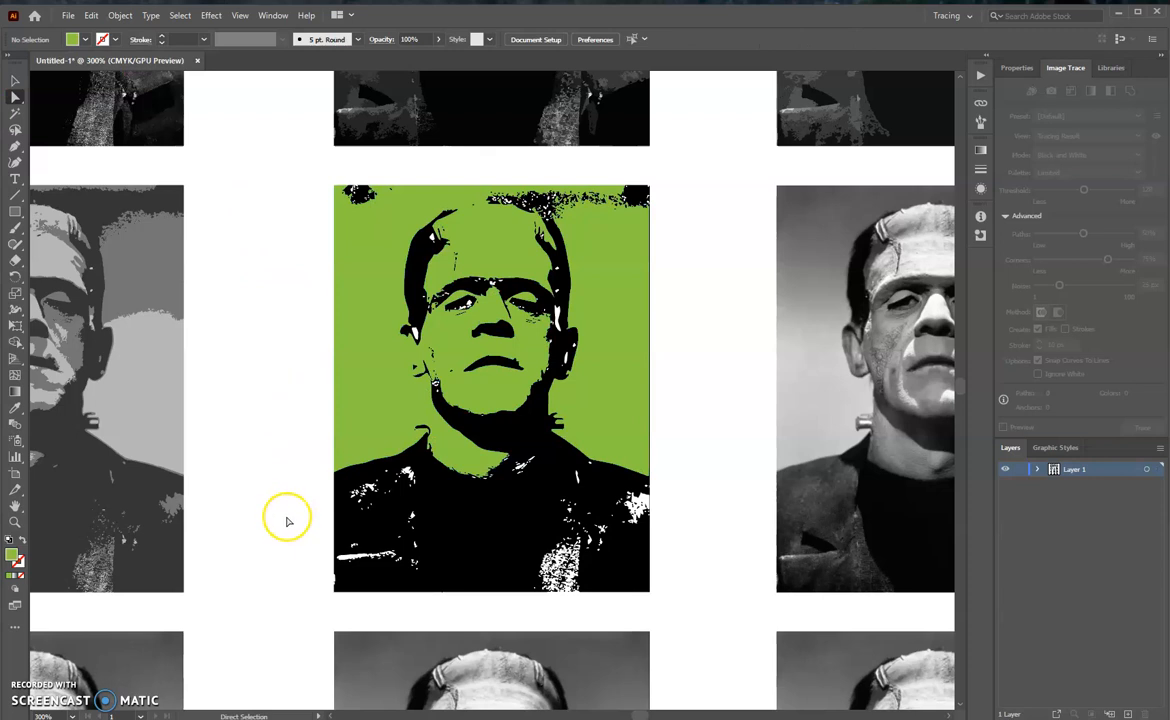
Fill the large black hair and jacket shape of the center portrait with purple
left_click(476, 560)
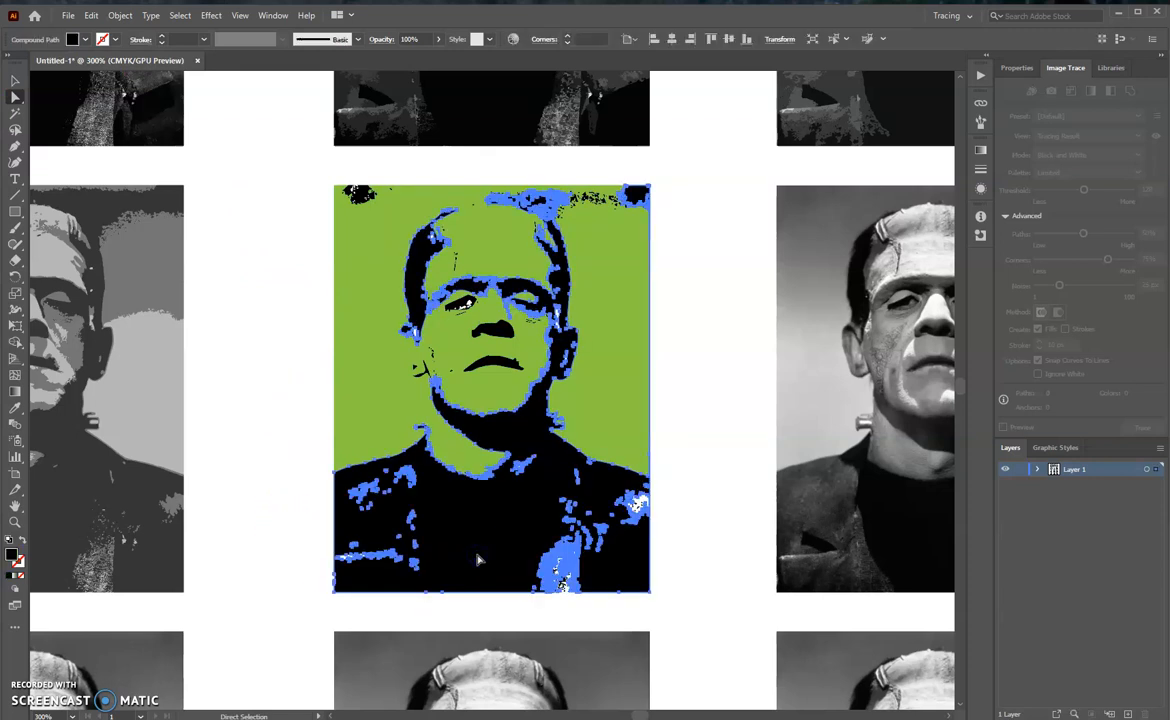
left_click(85, 40)
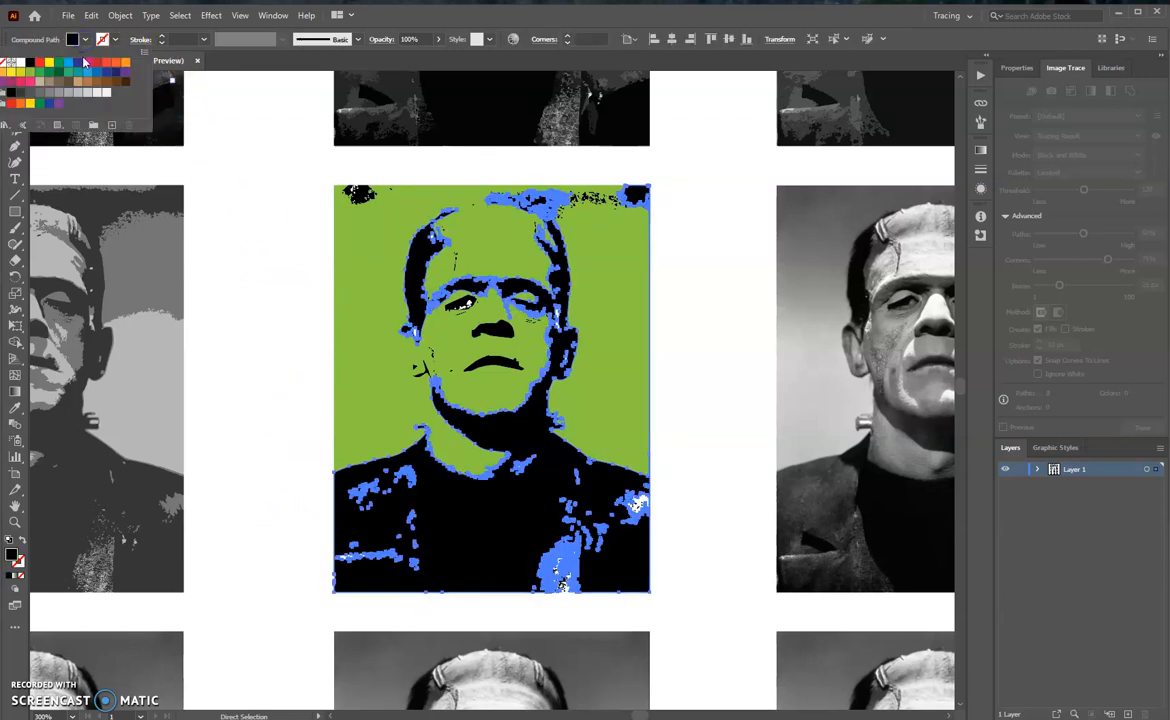
left_click(117, 71)
left_click(264, 240)
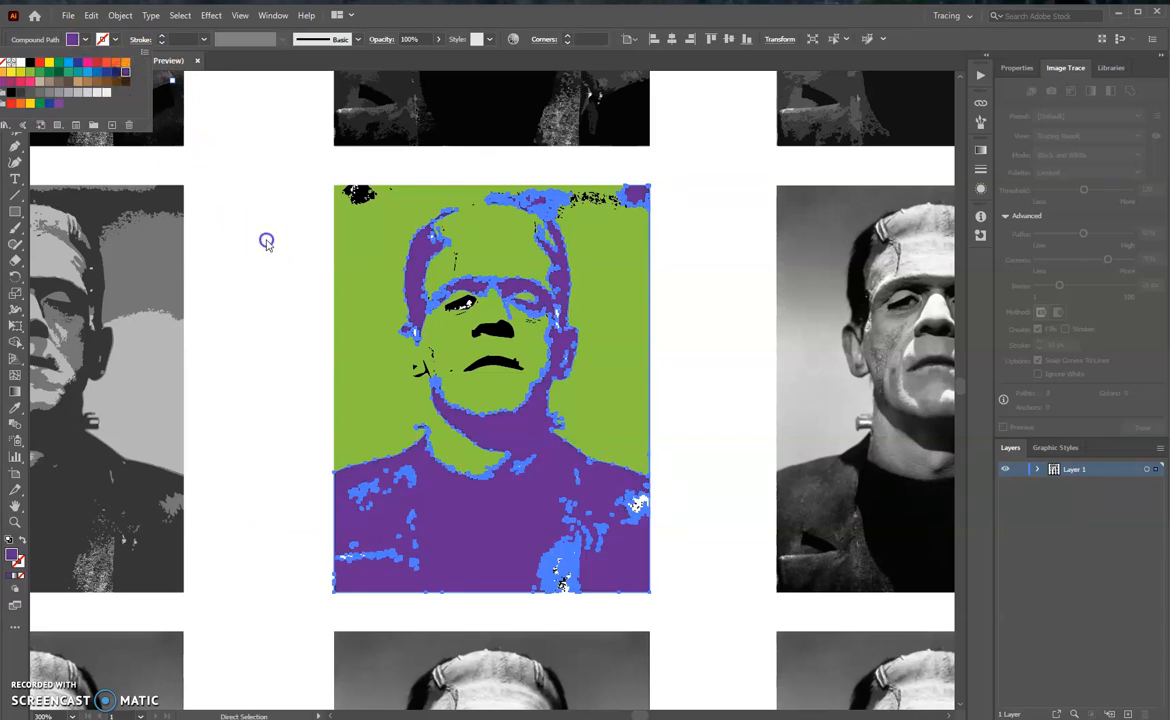
left_click(323, 417)
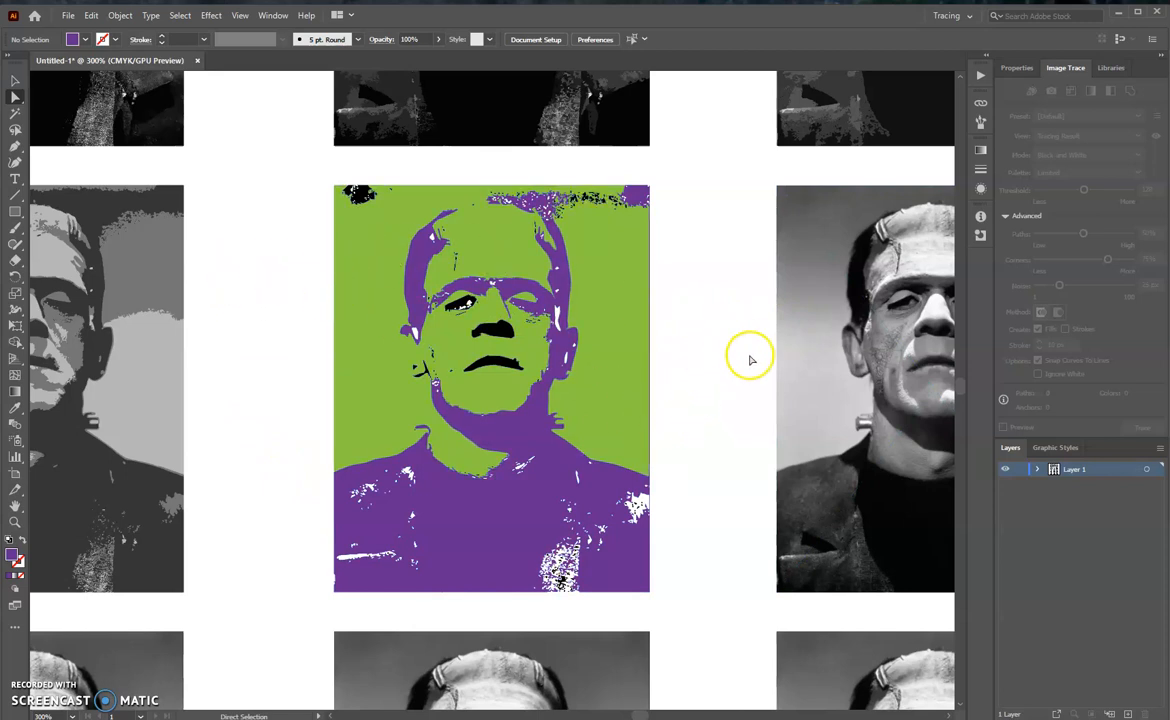
Trace the untraced portrait to the right of the green and purple one using the Sketched Art preset
left_click_drag(764, 360, 442, 361)
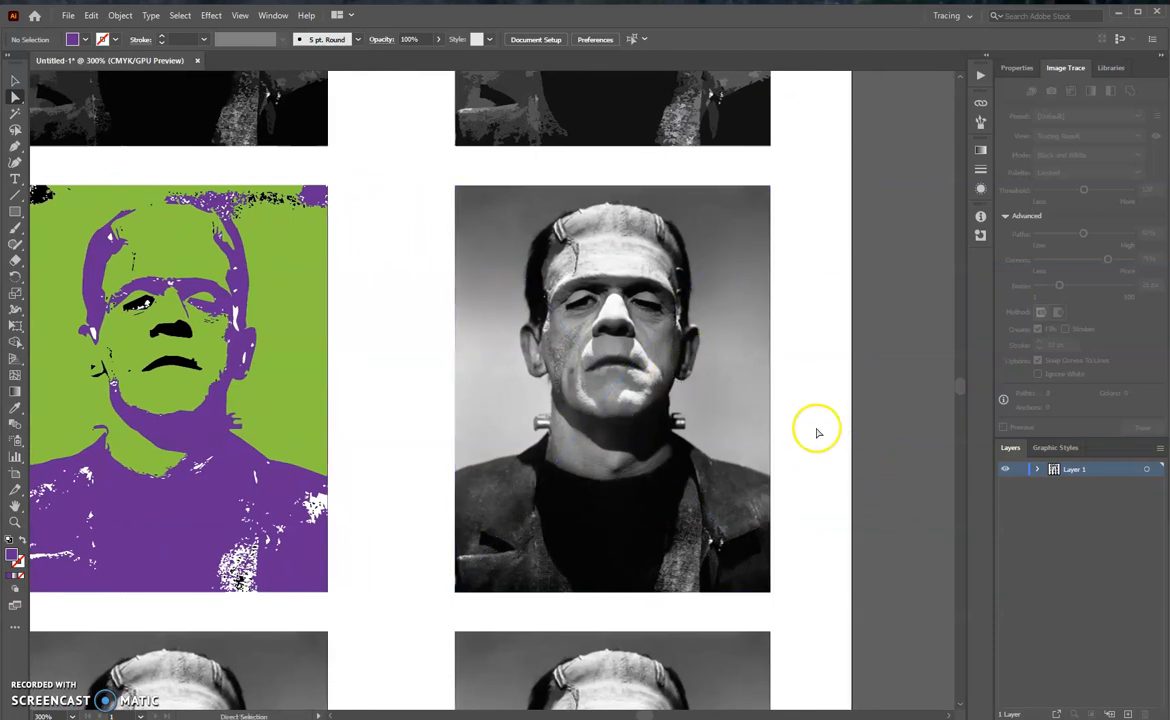
left_click(661, 284)
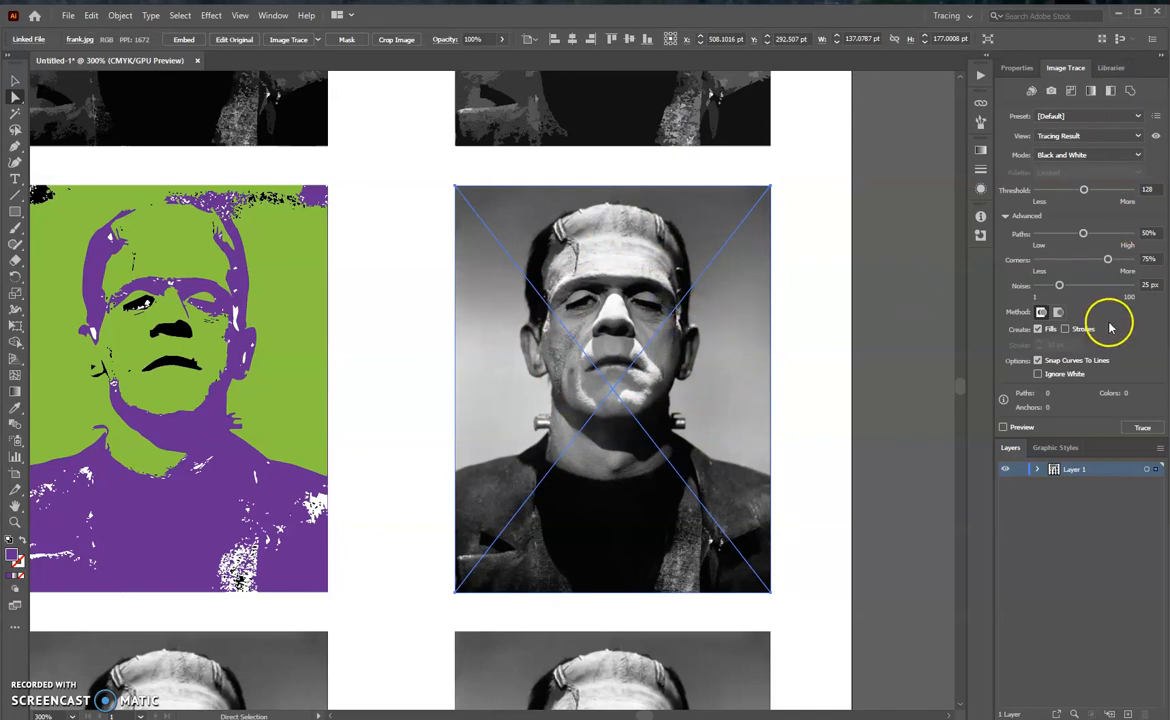
left_click(318, 39)
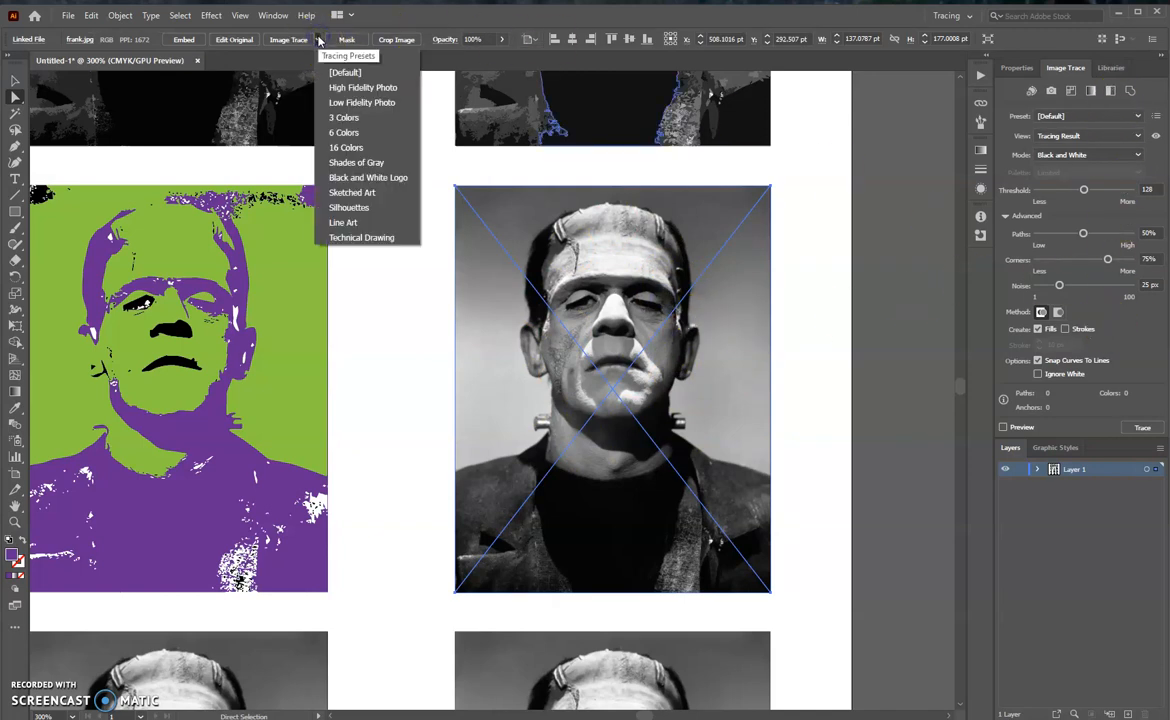
left_click(353, 193)
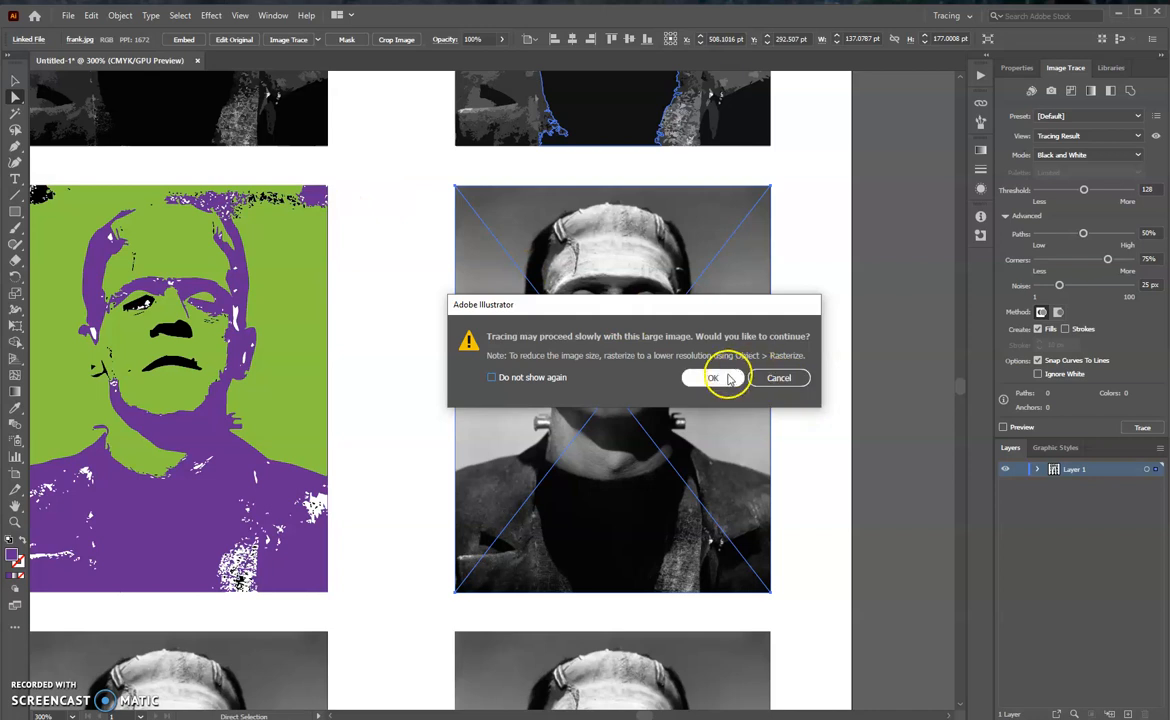
left_click(712, 378)
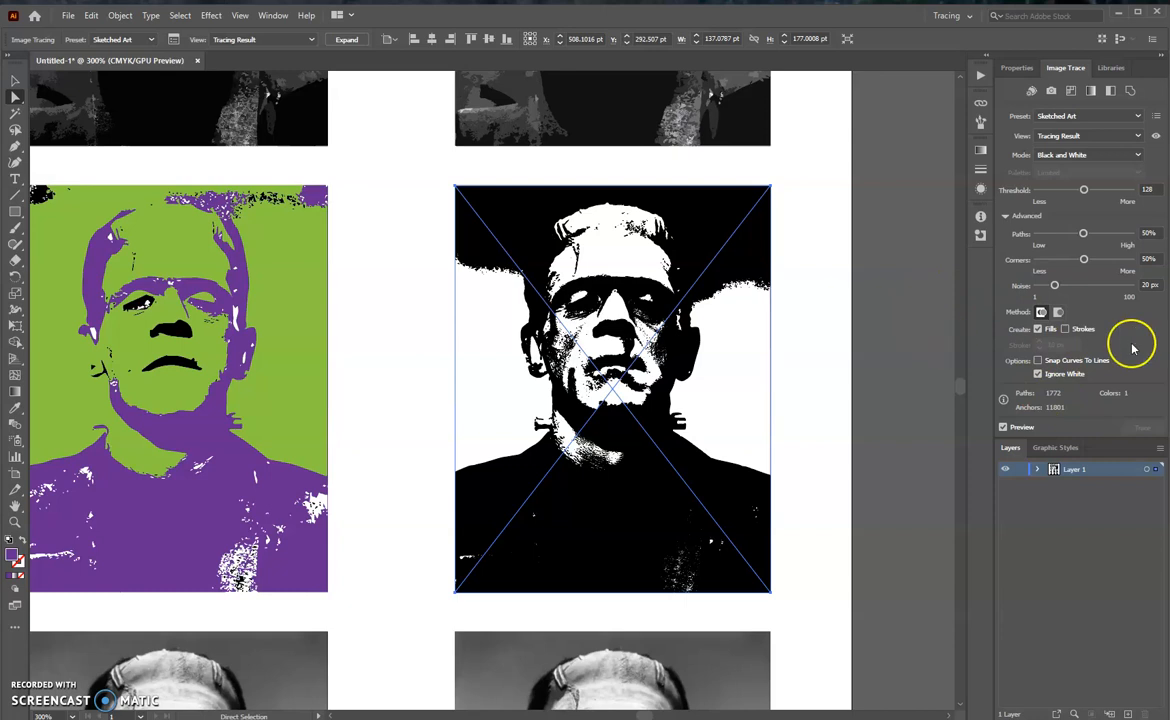
Set the Sketched Art tracing's threshold to 76 and expand the result into editable paths
mouse_move(1083, 189)
left_mouse_down()
mouse_move(1115, 191)
mouse_move(1066, 192)
left_mouse_up()
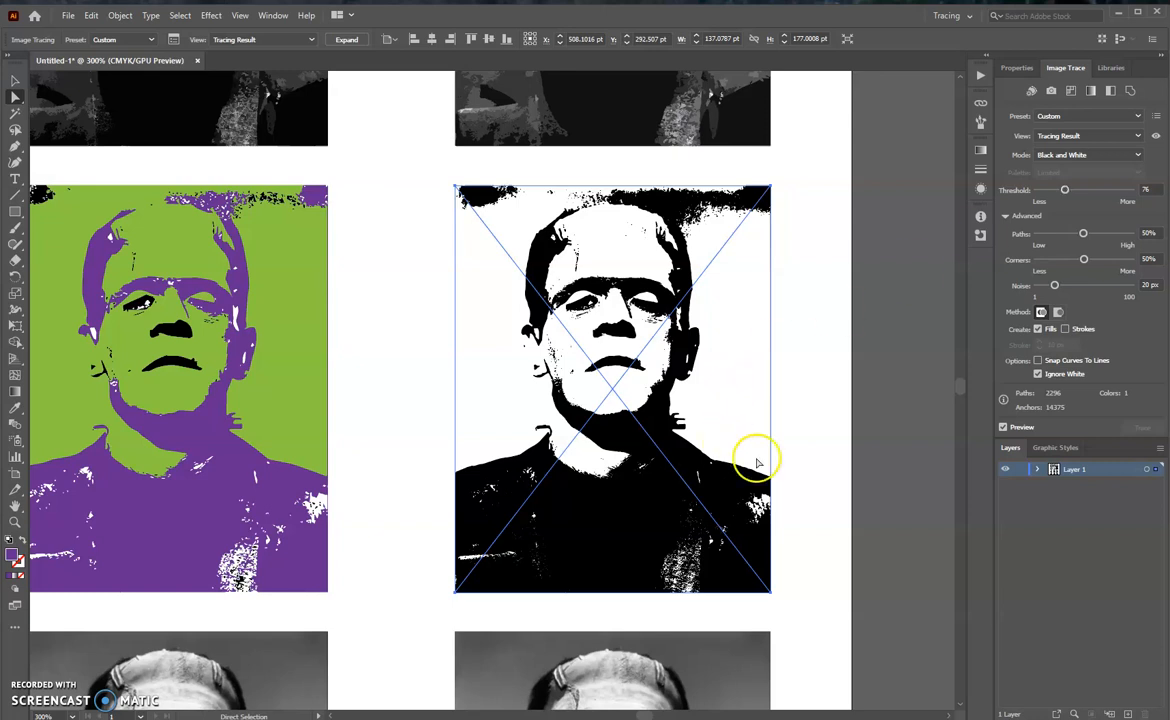
left_click(346, 39)
left_click(360, 252)
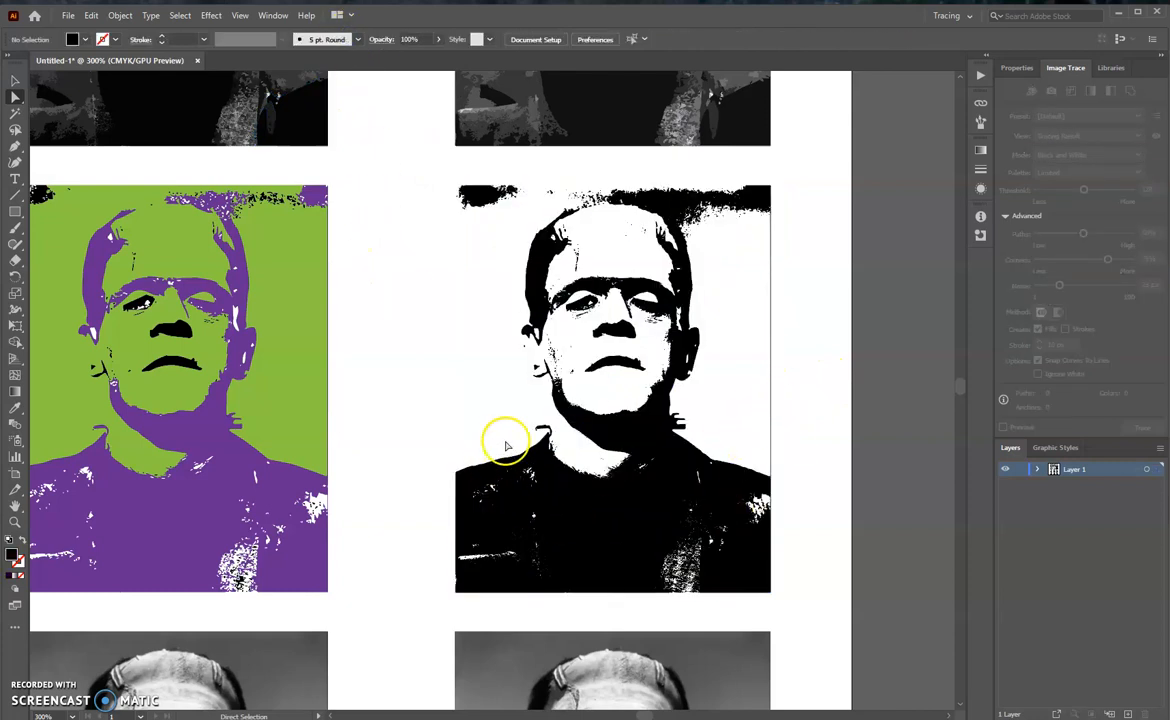
Trace the first portrait in the row below the green and purple one using the Silhouettes preset
key("space")
left_click_drag(390, 588, 523, 212)
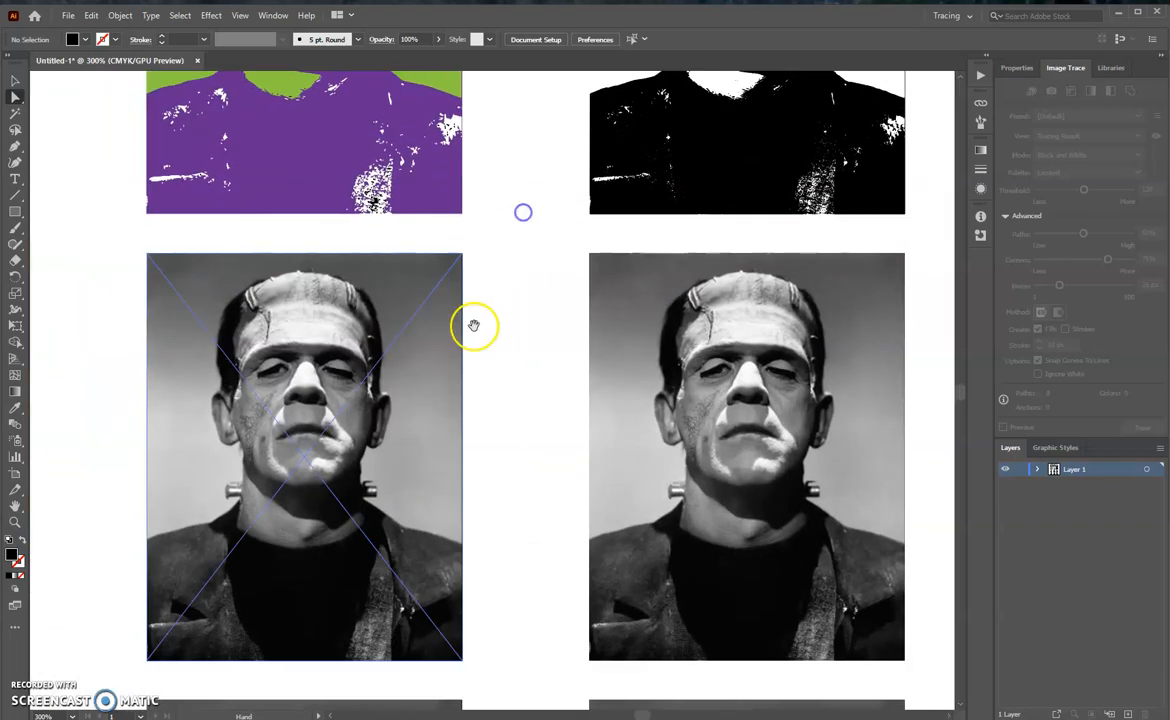
left_click_drag(475, 327, 637, 230)
mouse_move(458, 286)
left_mouse_down()
mouse_move(515, 308)
mouse_move(616, 407)
mouse_move(624, 397)
left_mouse_up()
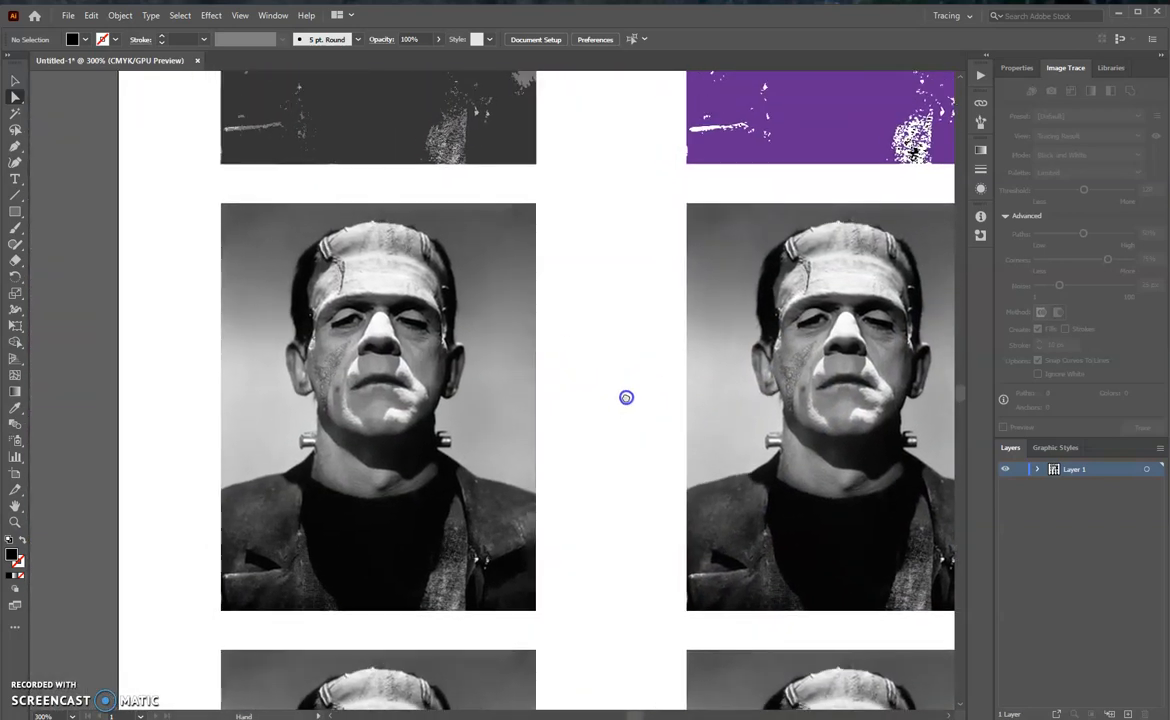
left_click(399, 323)
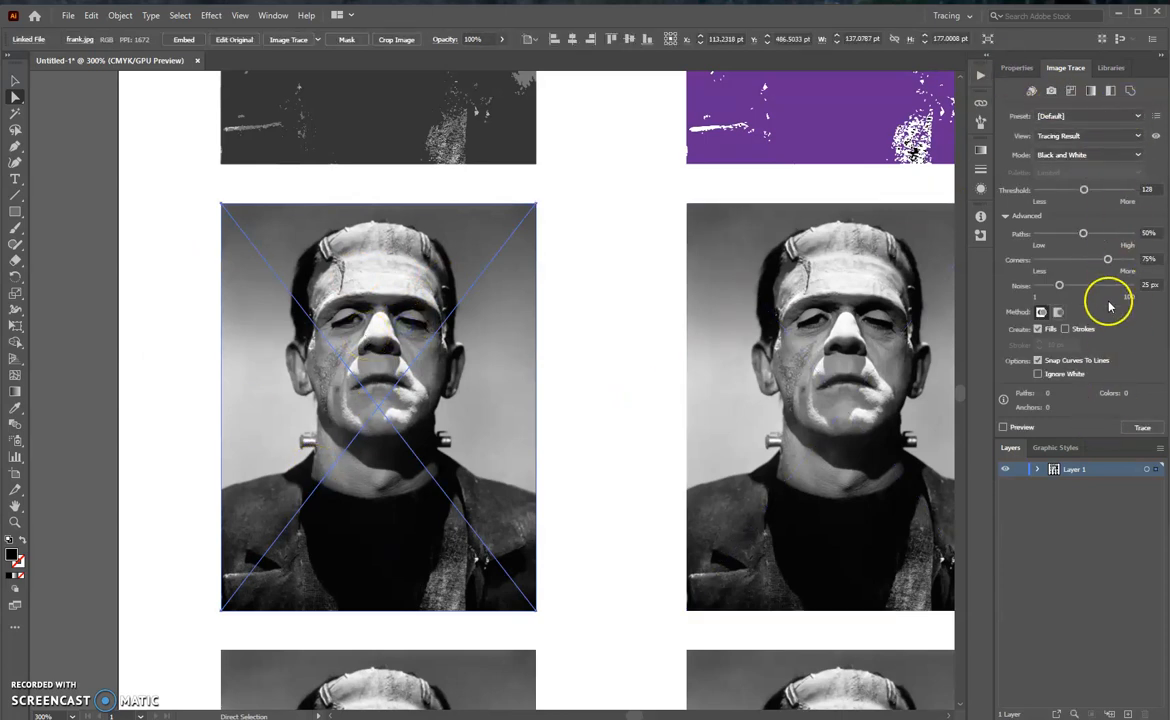
left_click(318, 40)
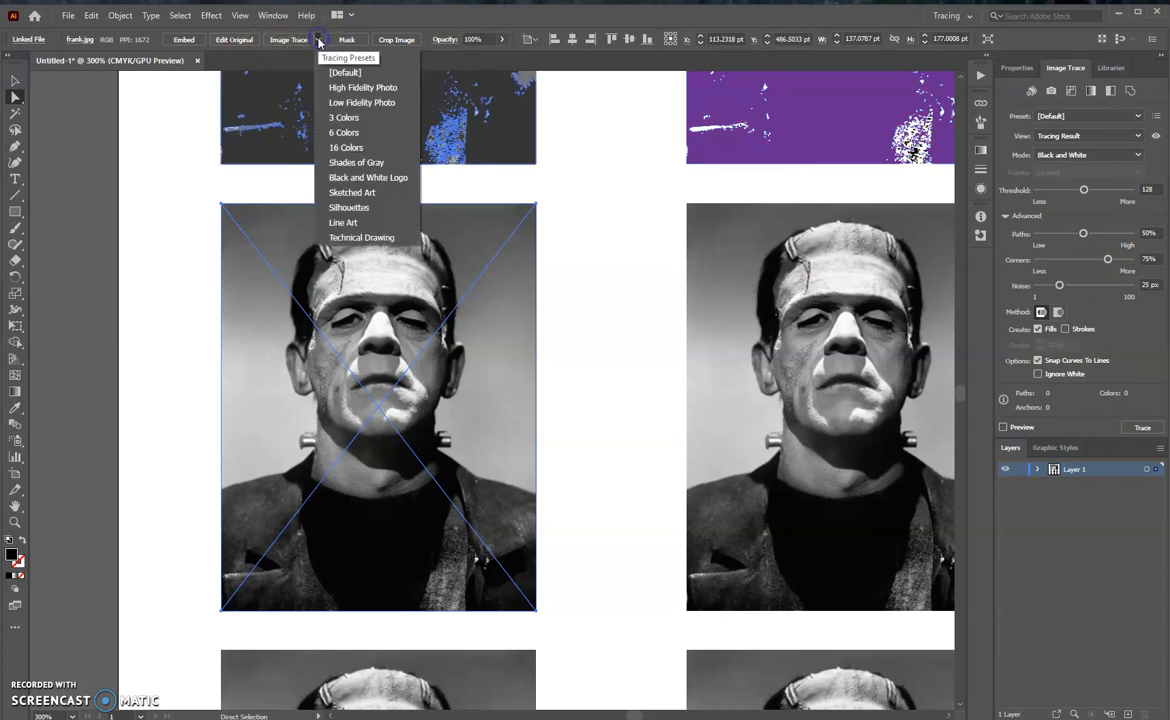
left_click(365, 209)
left_click(712, 377)
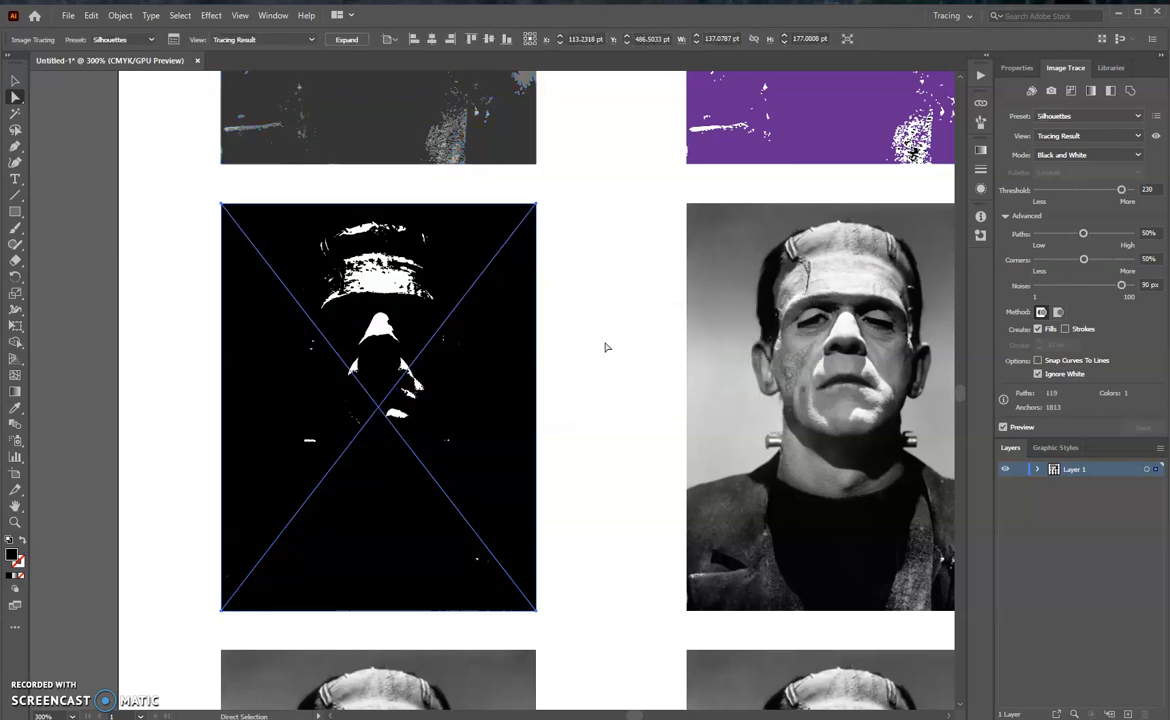
left_click(749, 308)
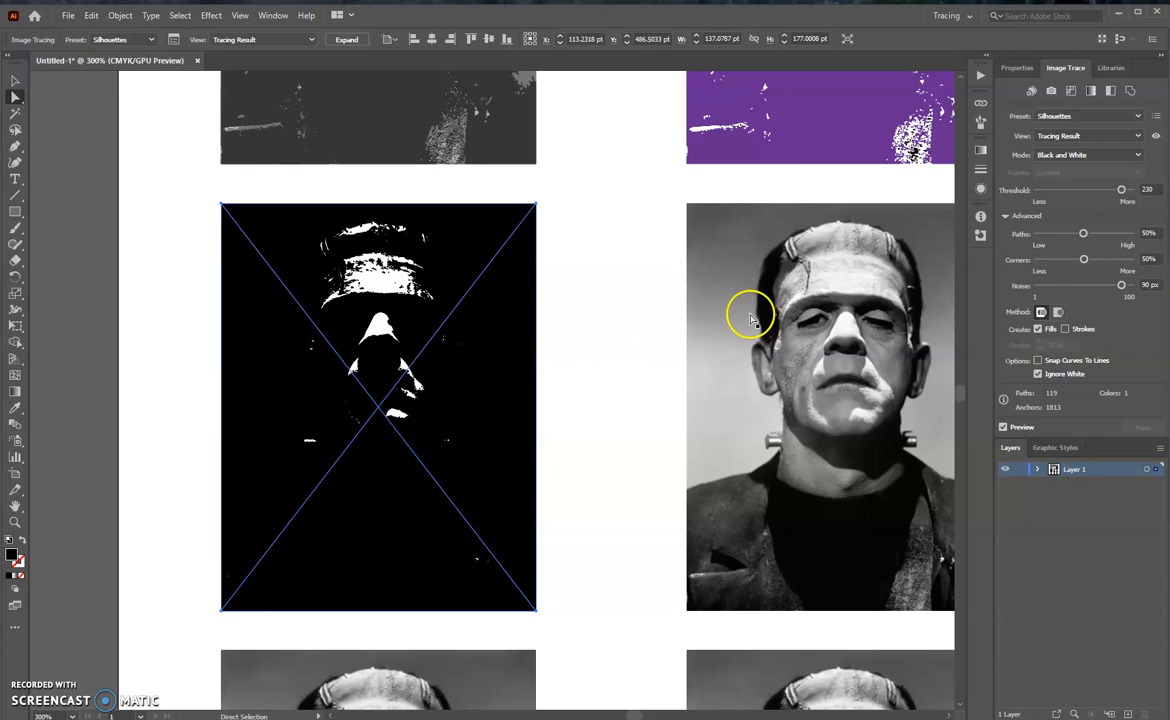
Set the silhouette tracing's threshold to 86, noise to 1 px, corners to 0% and paths to 1%
left_click_drag(1121, 189, 1088, 190)
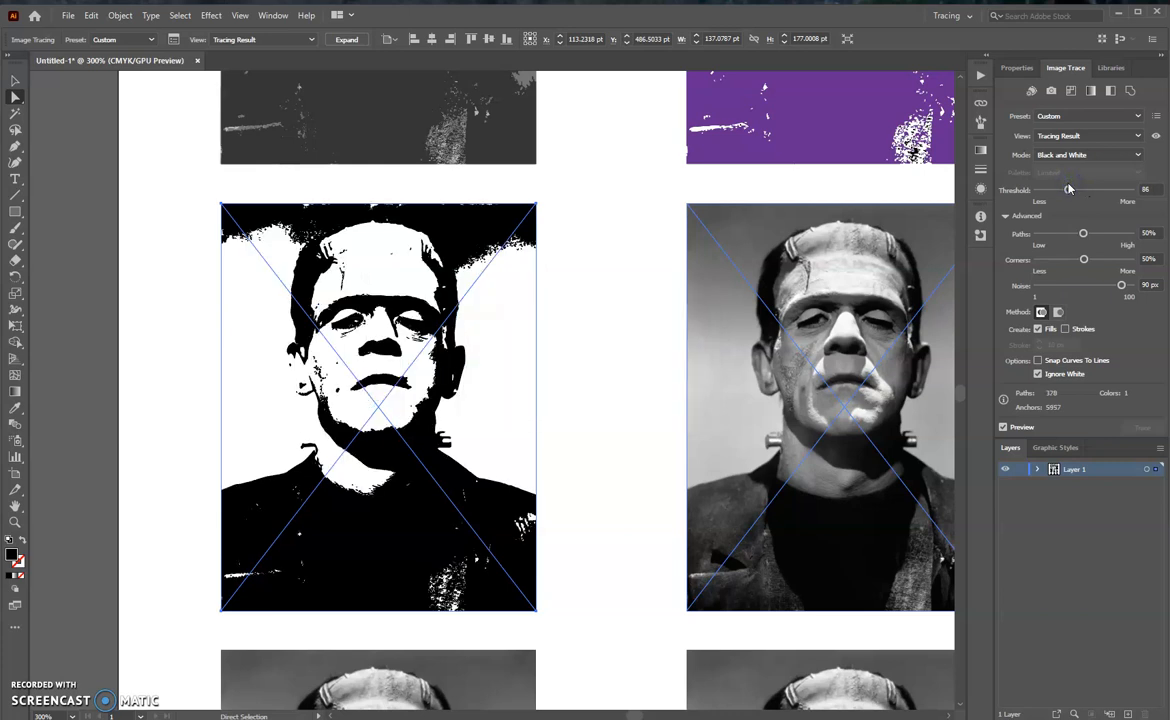
left_click_drag(1121, 285, 1040, 300)
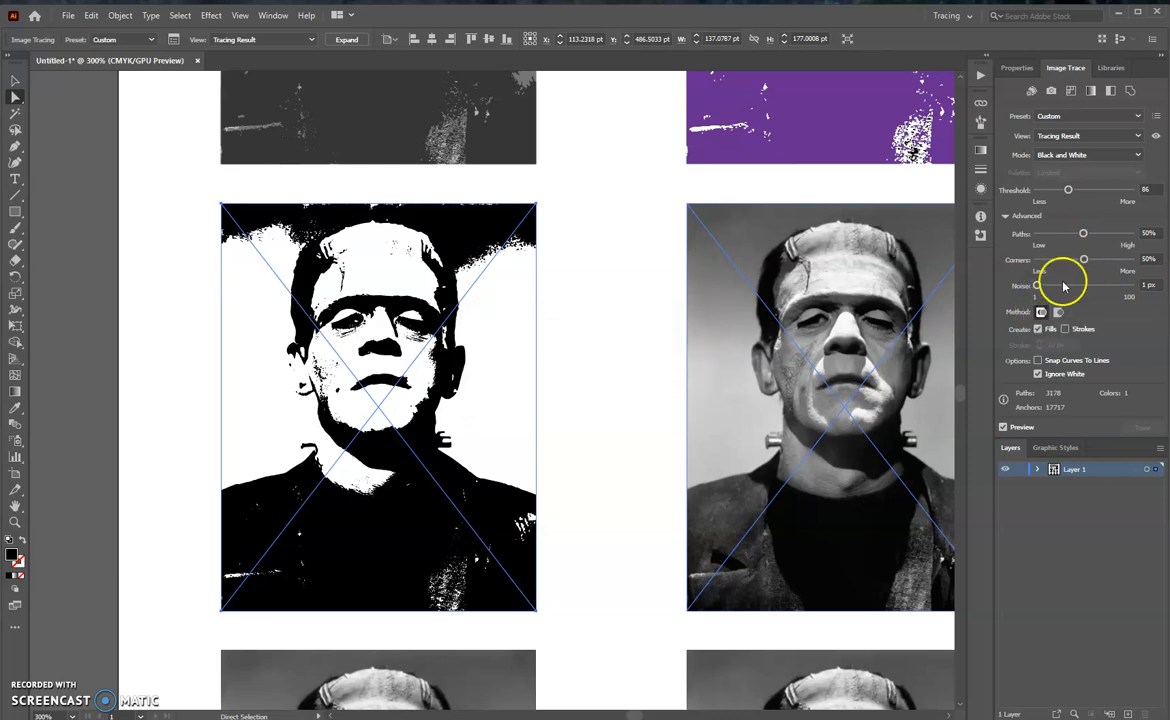
left_click_drag(1083, 261, 1038, 261)
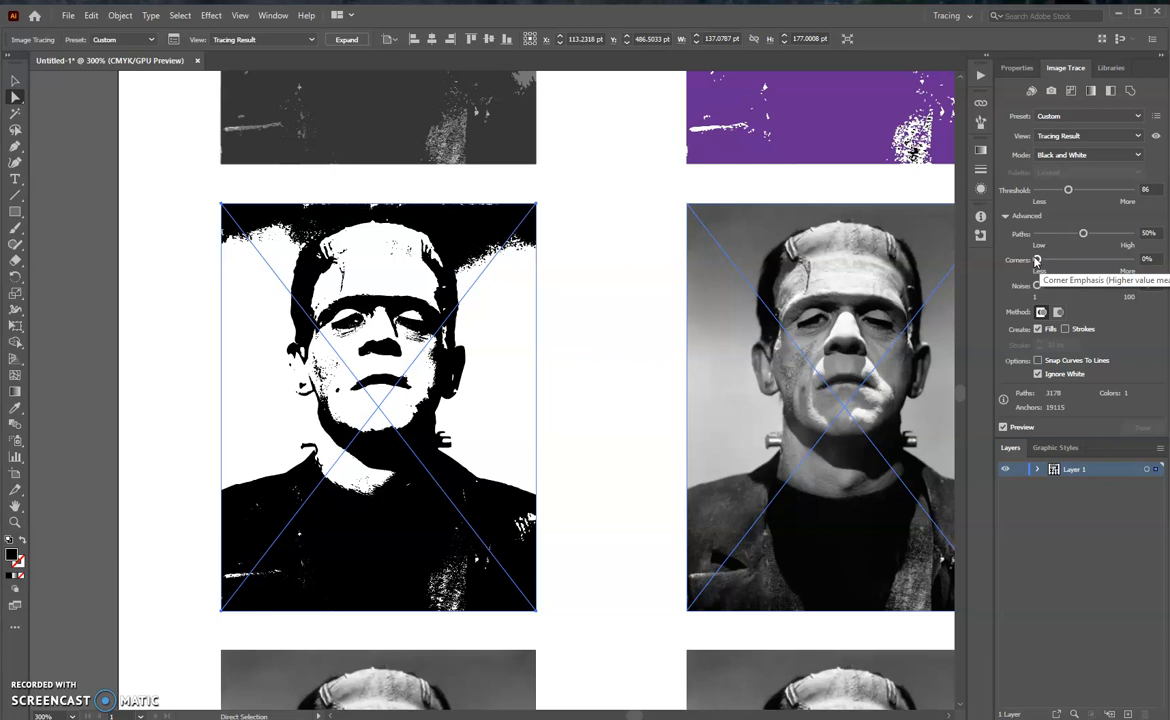
left_click_drag(1083, 233, 1046, 237)
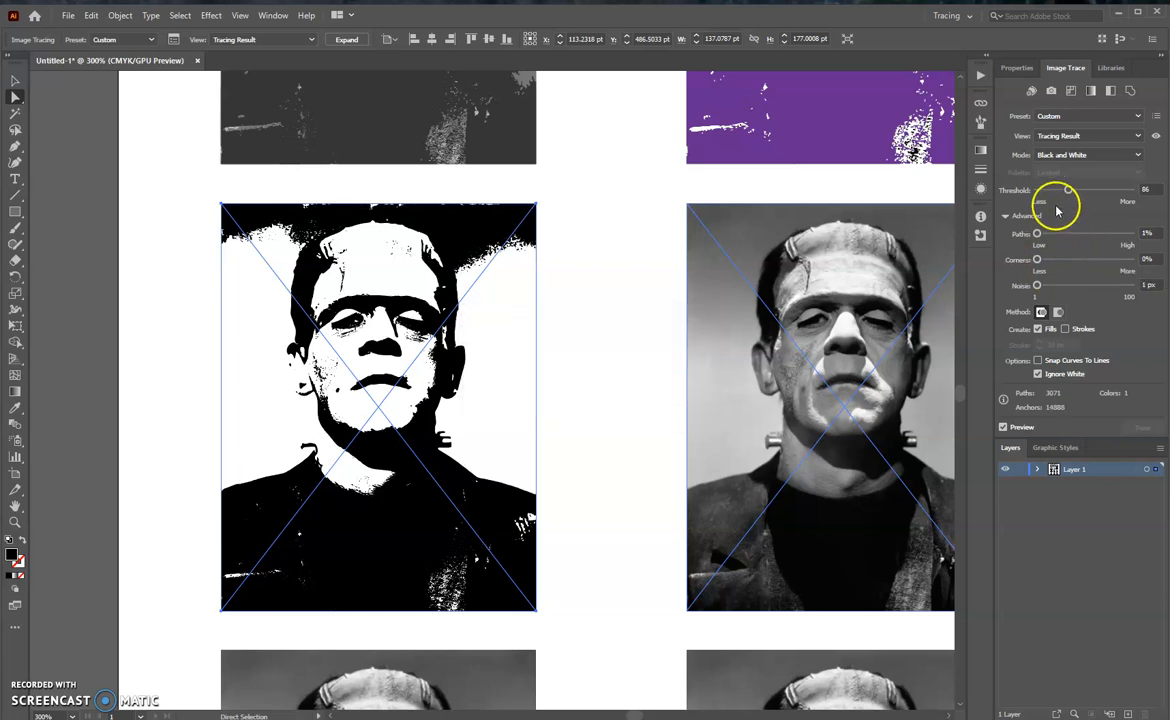
Lower the silhouette tracing's threshold to 57 and expand the result into editable paths
left_click_drag(1067, 190, 1053, 190)
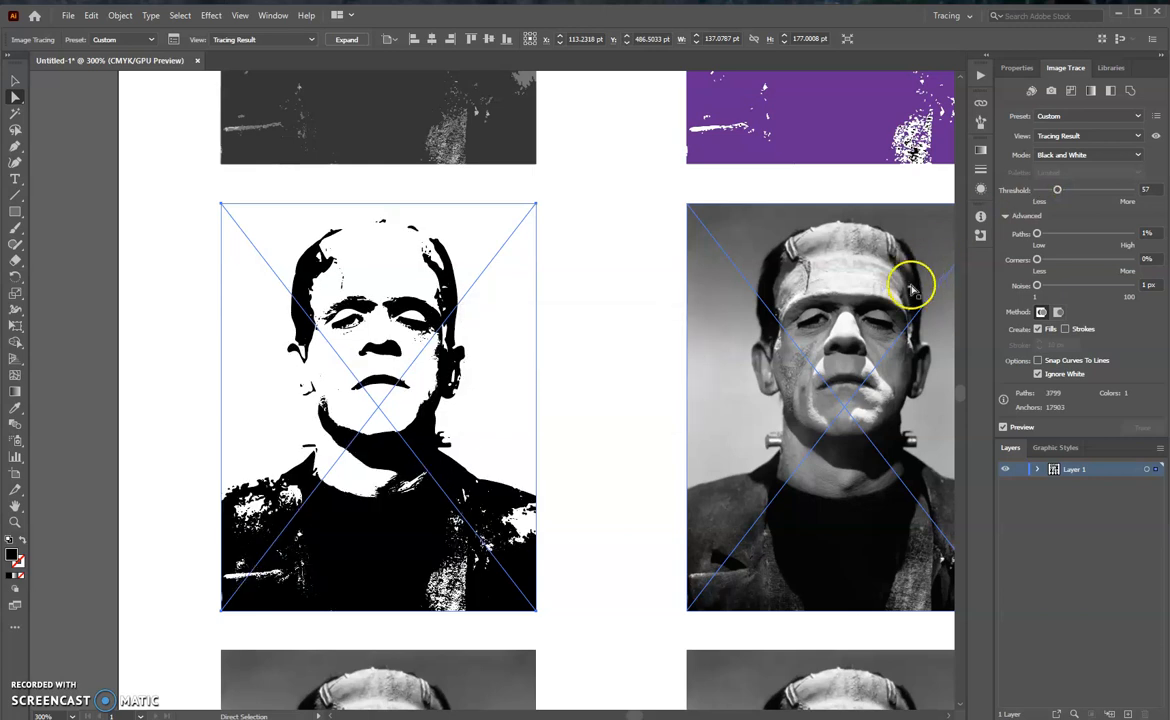
left_click(340, 39)
left_click(601, 357)
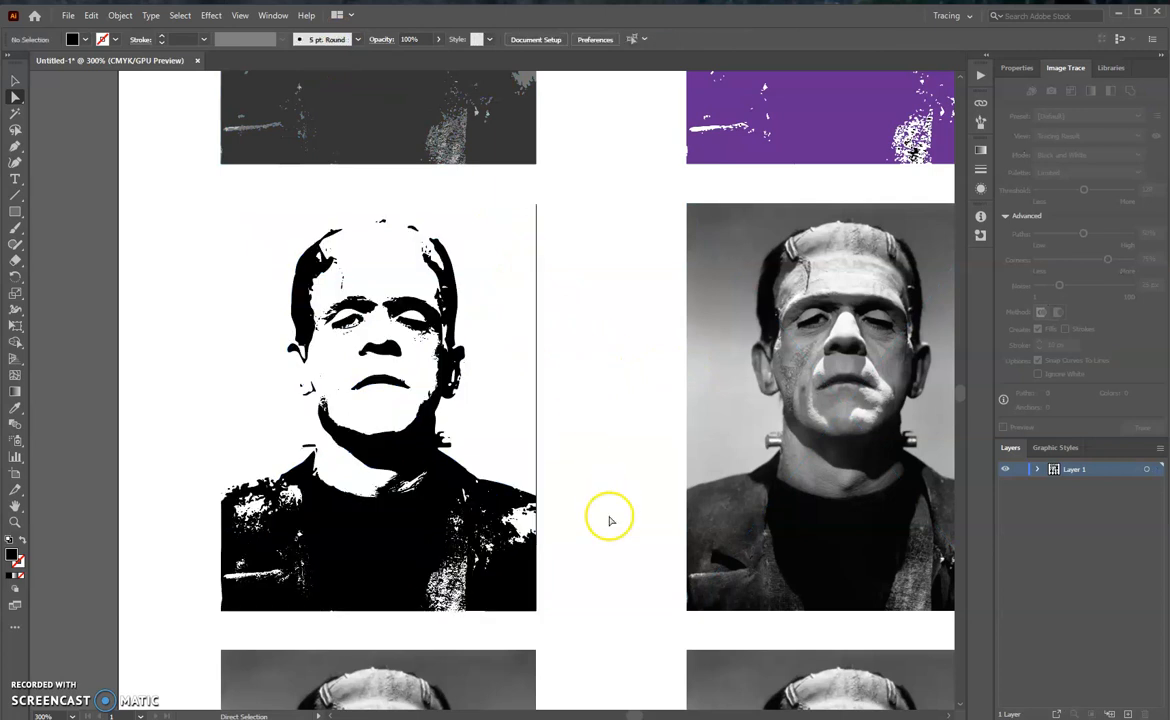
Trace the portrait directly below the green and purple one using the Line Art preset
key("space")
left_click_drag(786, 400, 504, 387)
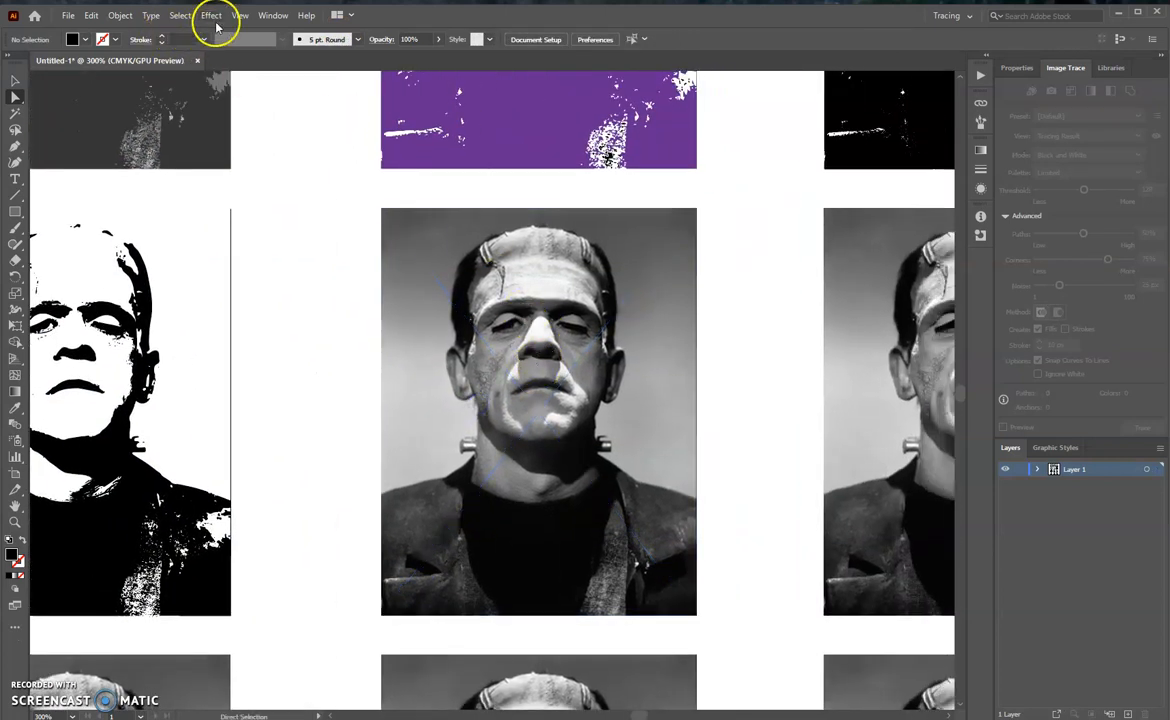
left_click(550, 340)
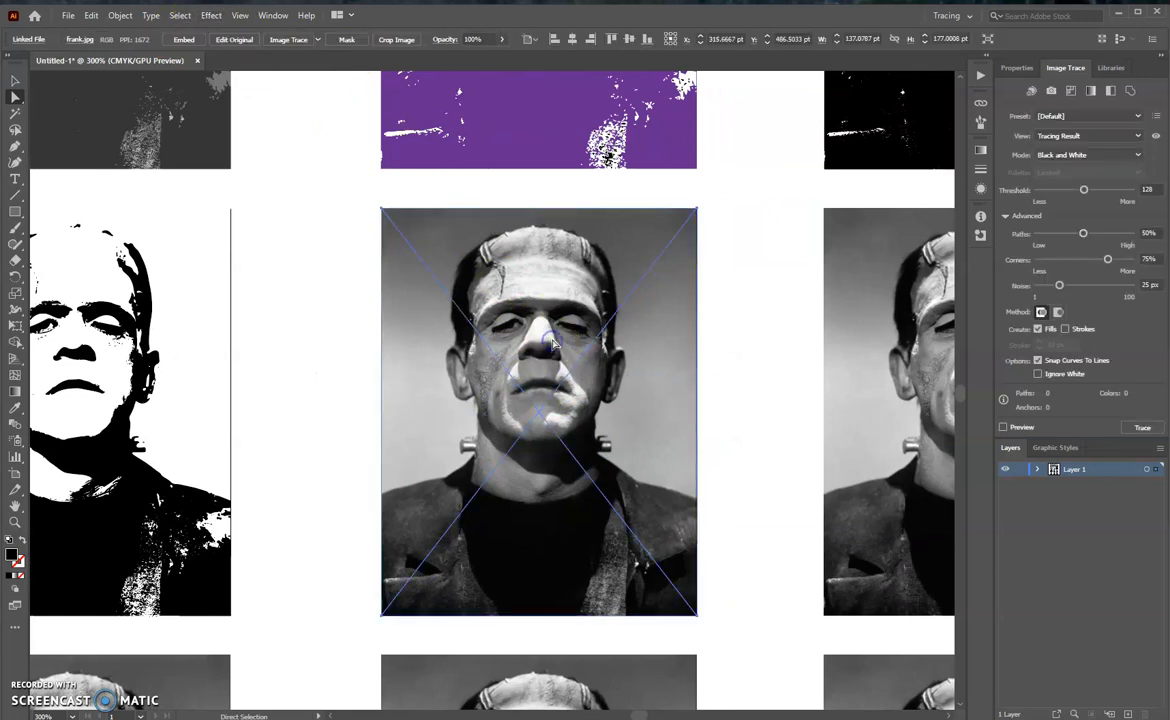
left_click(318, 40)
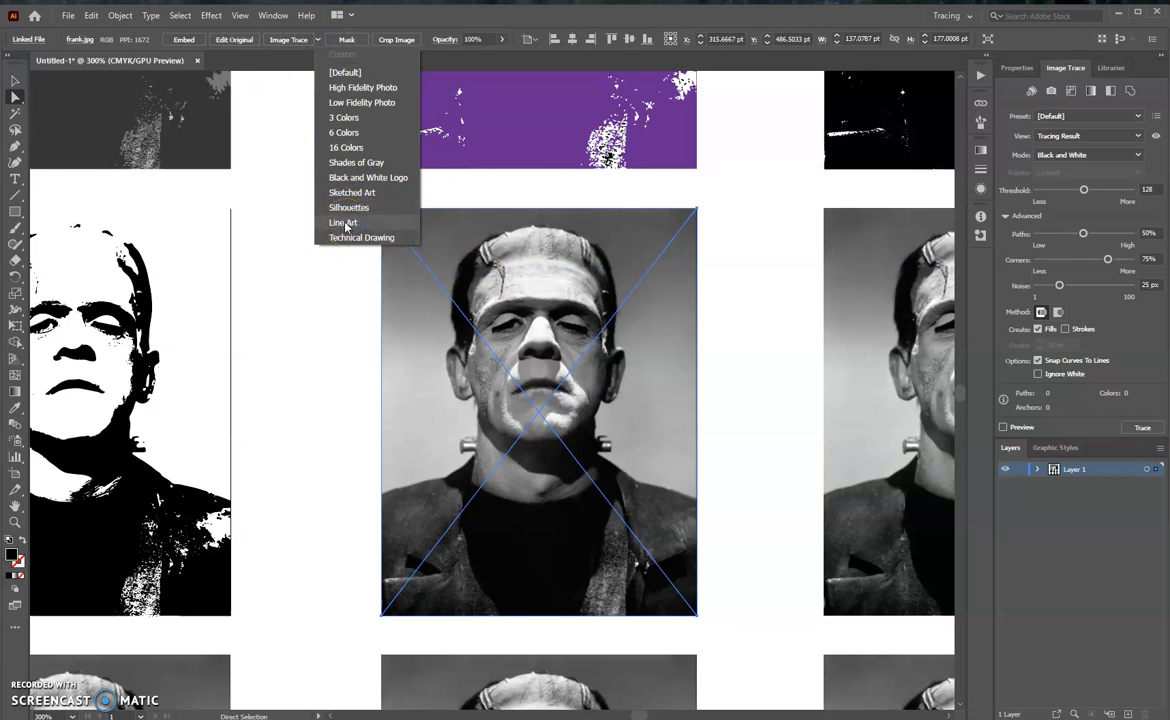
left_click(345, 224)
left_click(727, 377)
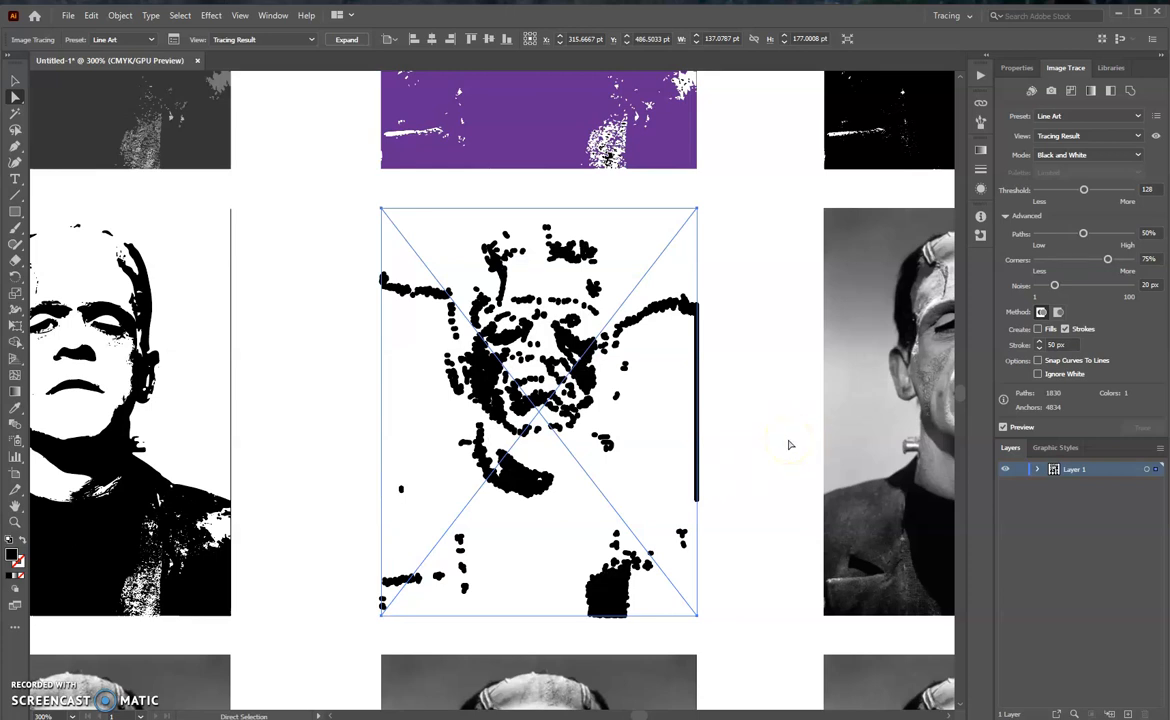
Try tracing thresholds of 192, 1 and 244 on the Line Art portrait
left_click_drag(1083, 189, 1106, 190)
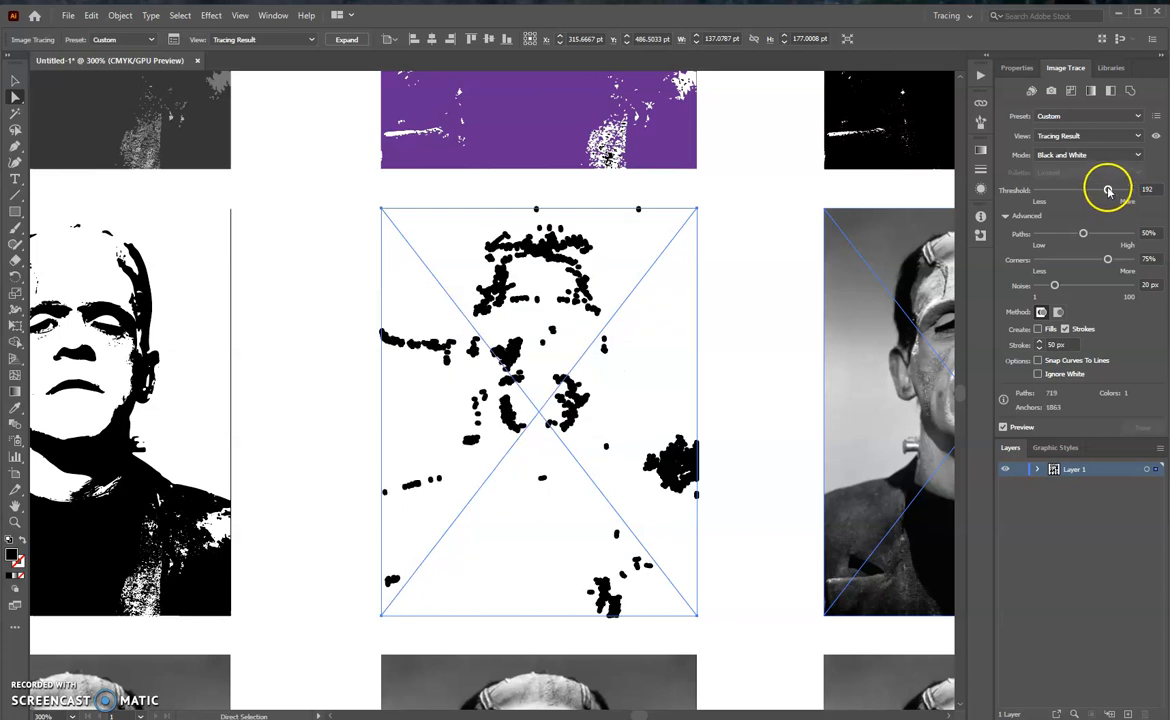
left_click_drag(1108, 190, 1037, 190)
left_click(1046, 272)
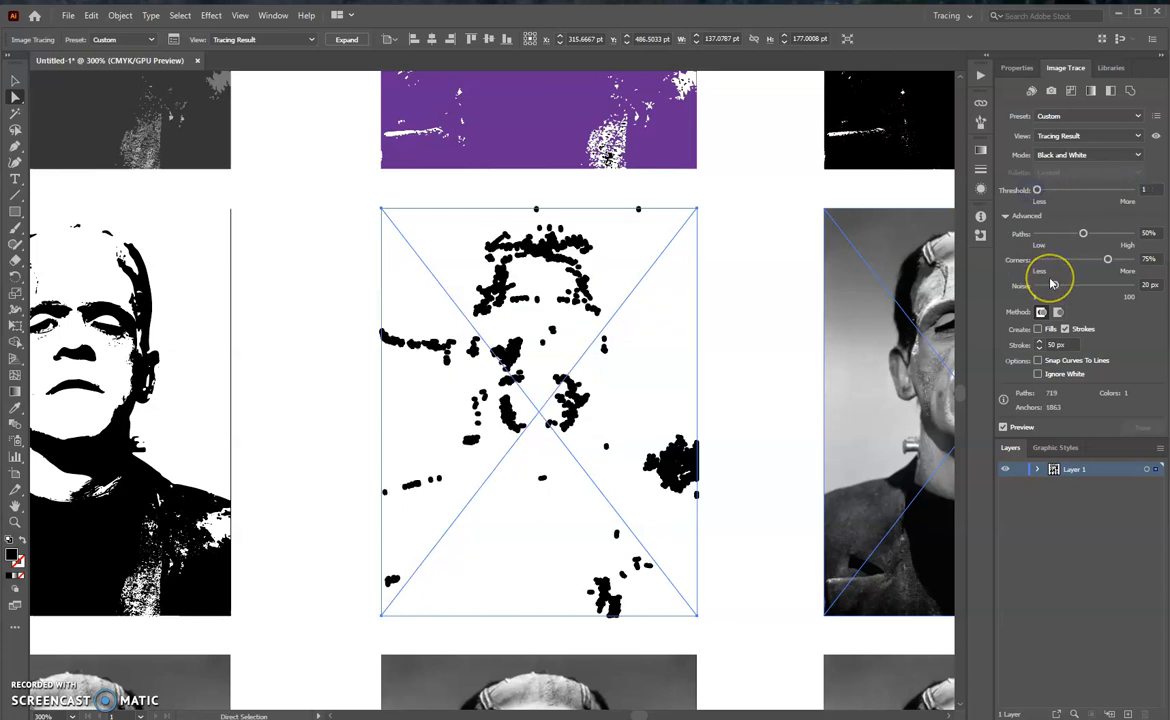
left_click_drag(1037, 190, 1111, 193)
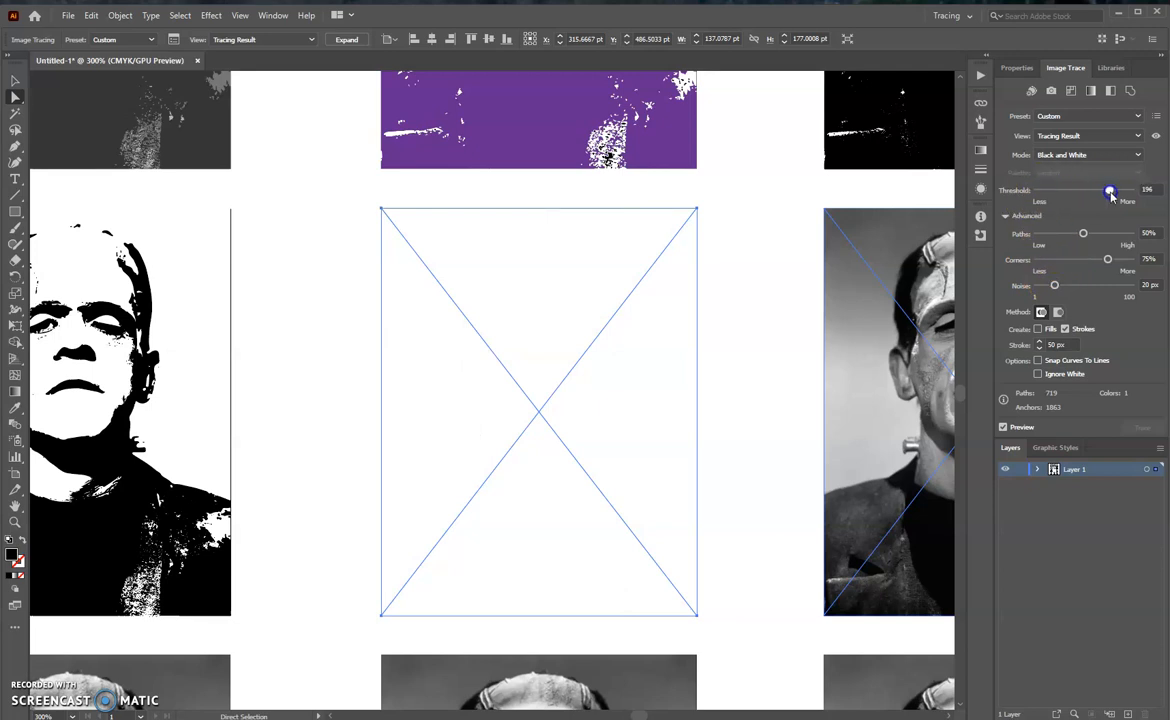
left_click(1078, 258)
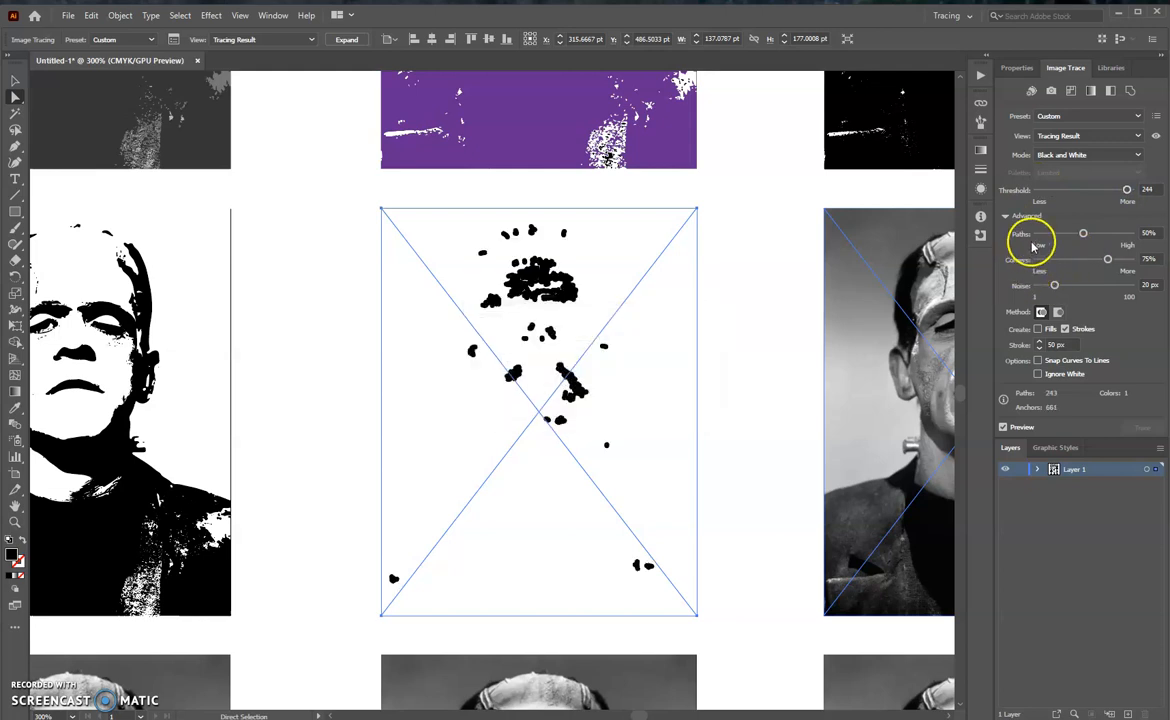
Set the Line Art tracing's threshold to 187, paths to 77% and corners to 93%, and expand the result
left_click_drag(1126, 192, 1107, 194)
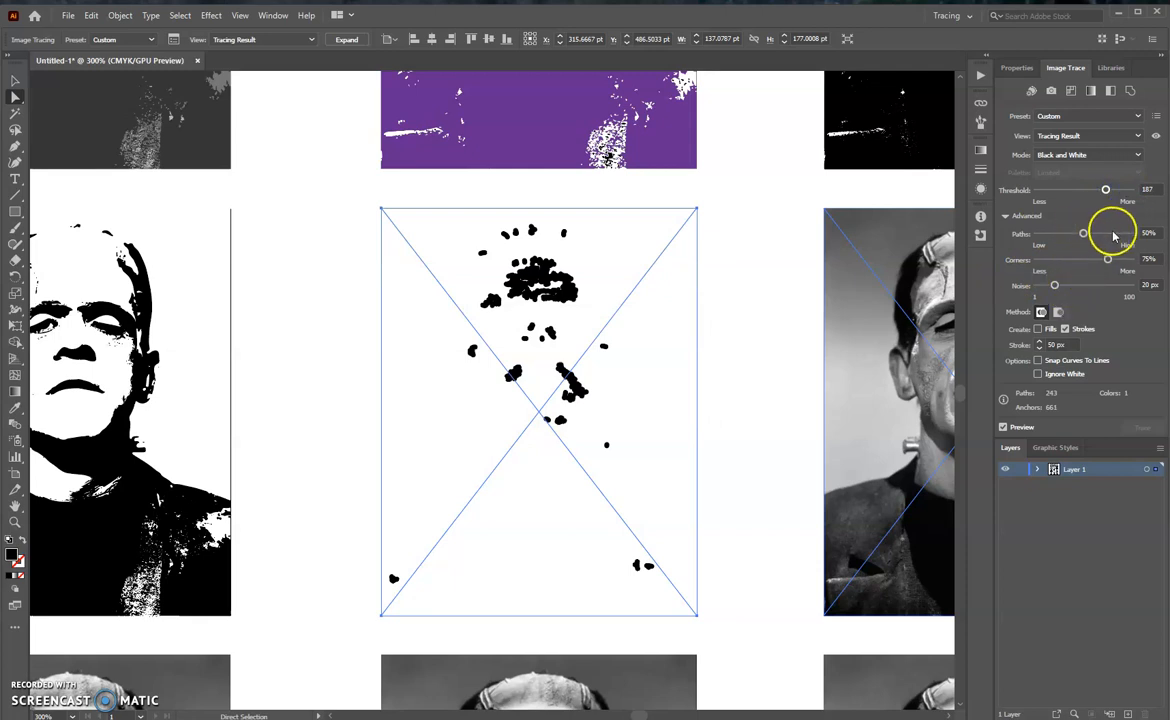
left_click_drag(1084, 233, 1113, 234)
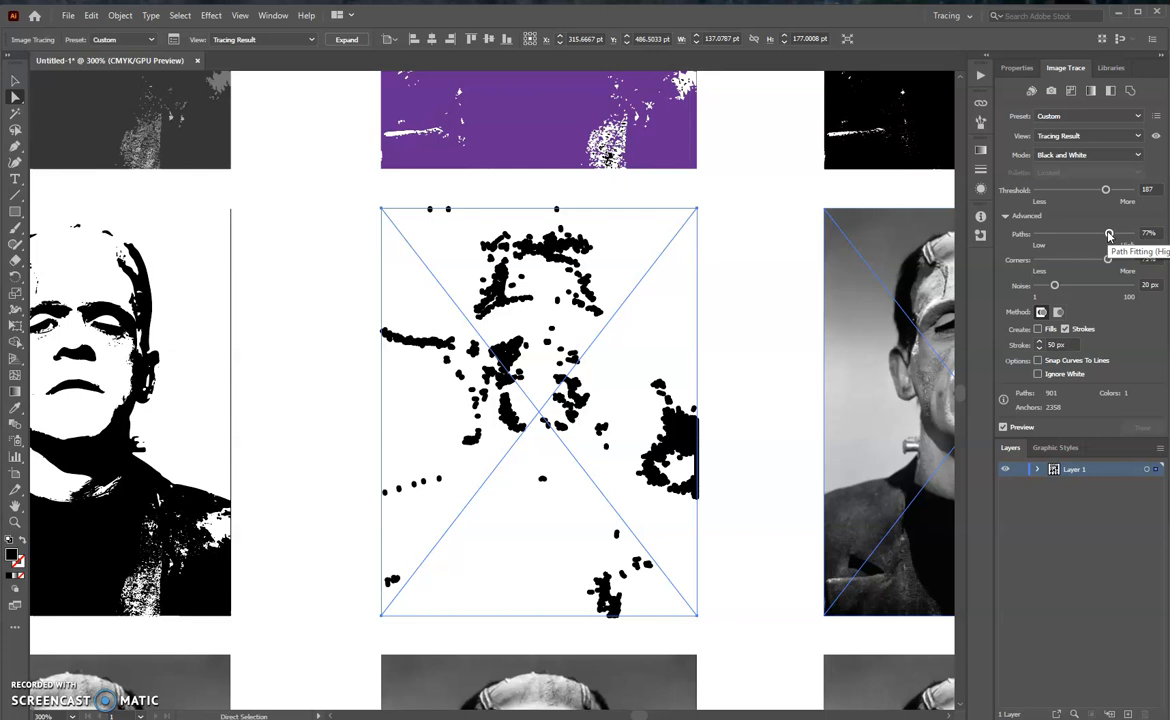
left_click(1107, 260)
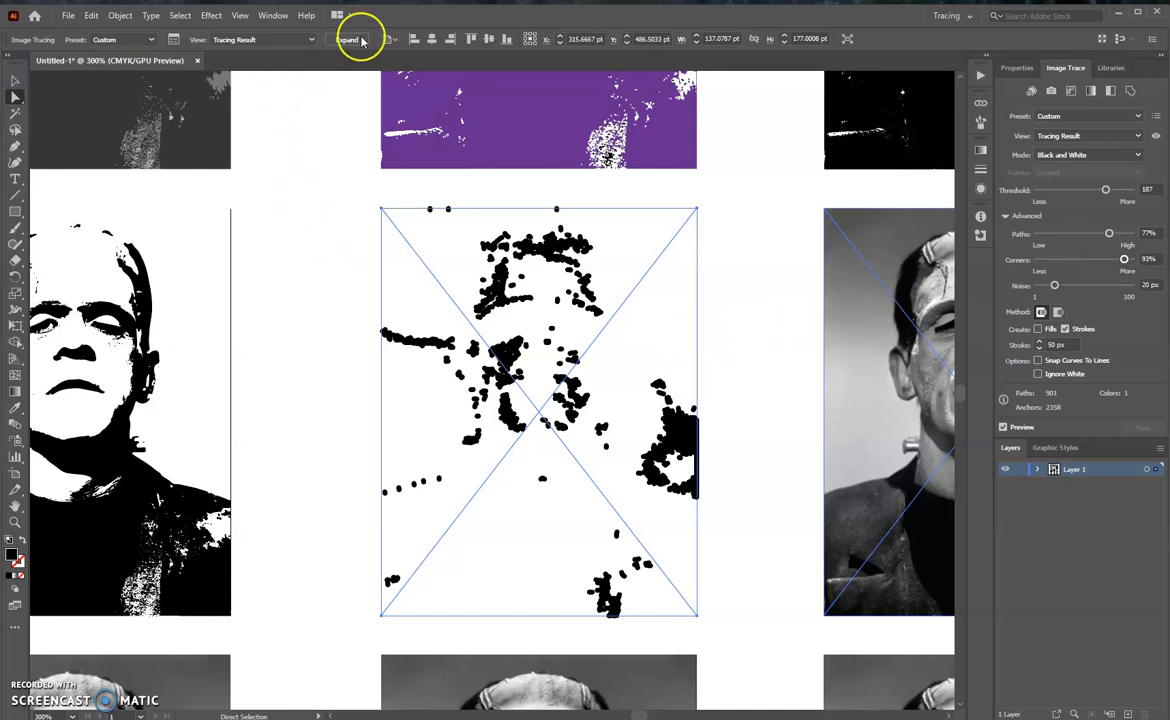
left_click(312, 286)
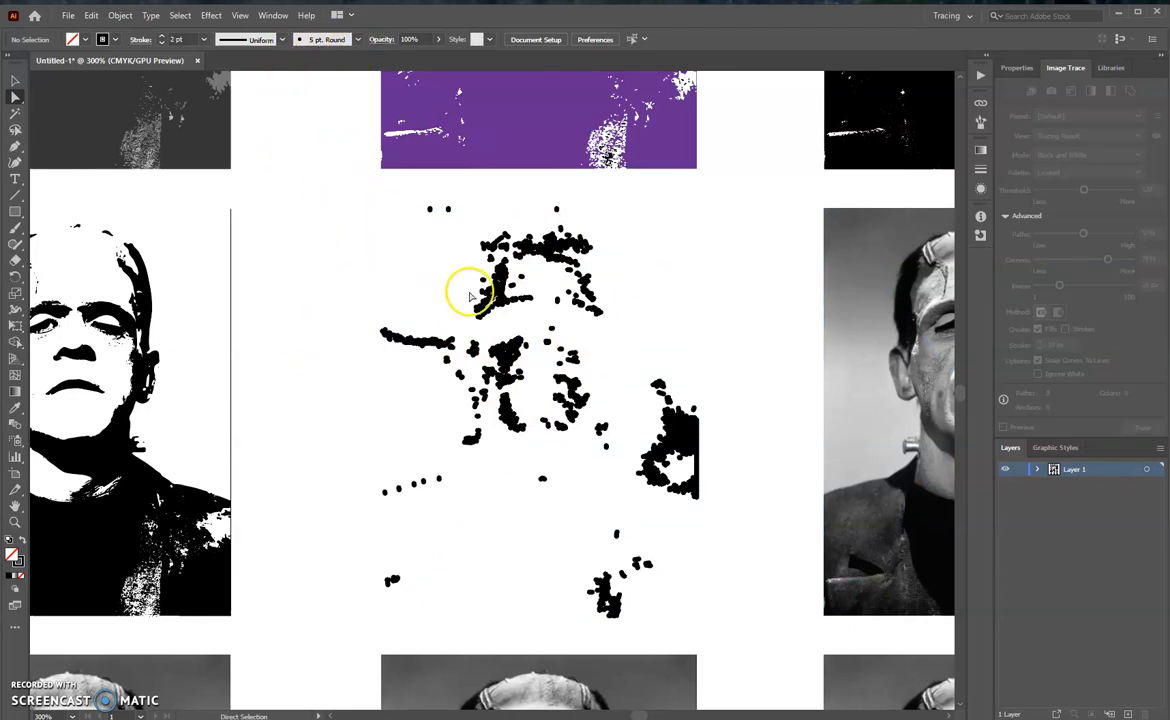
Trace the portrait at the end of the third row using the Technical Drawing preset
left_click(830, 342)
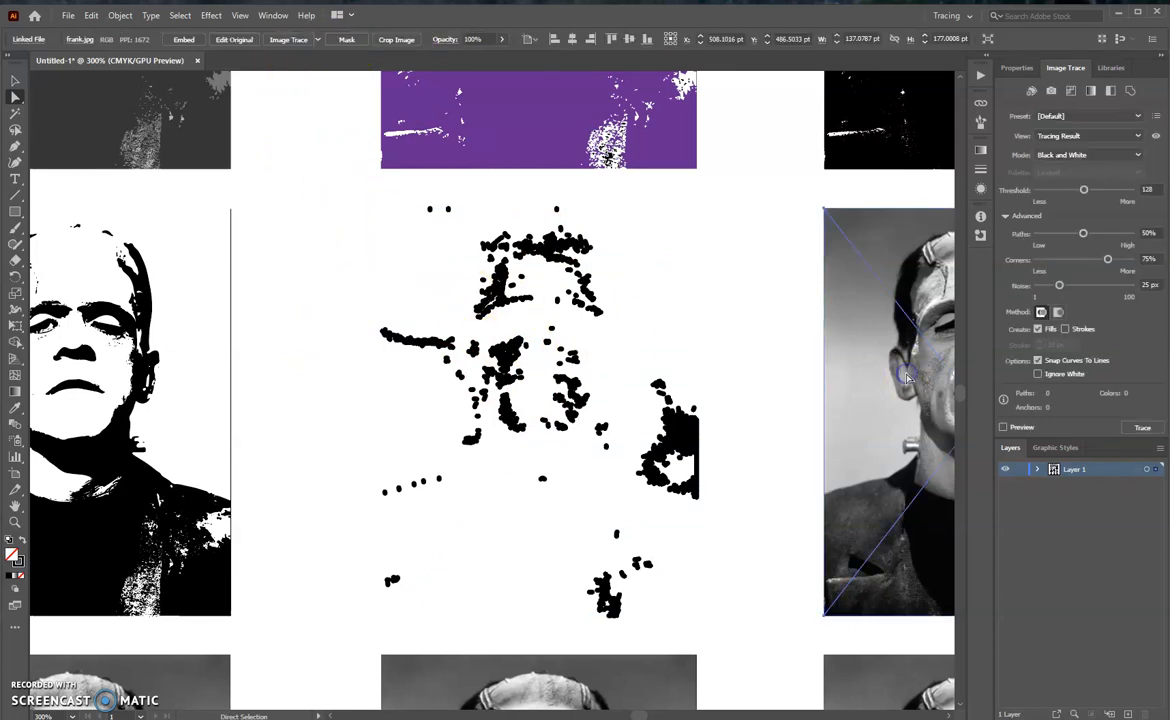
left_click(316, 39)
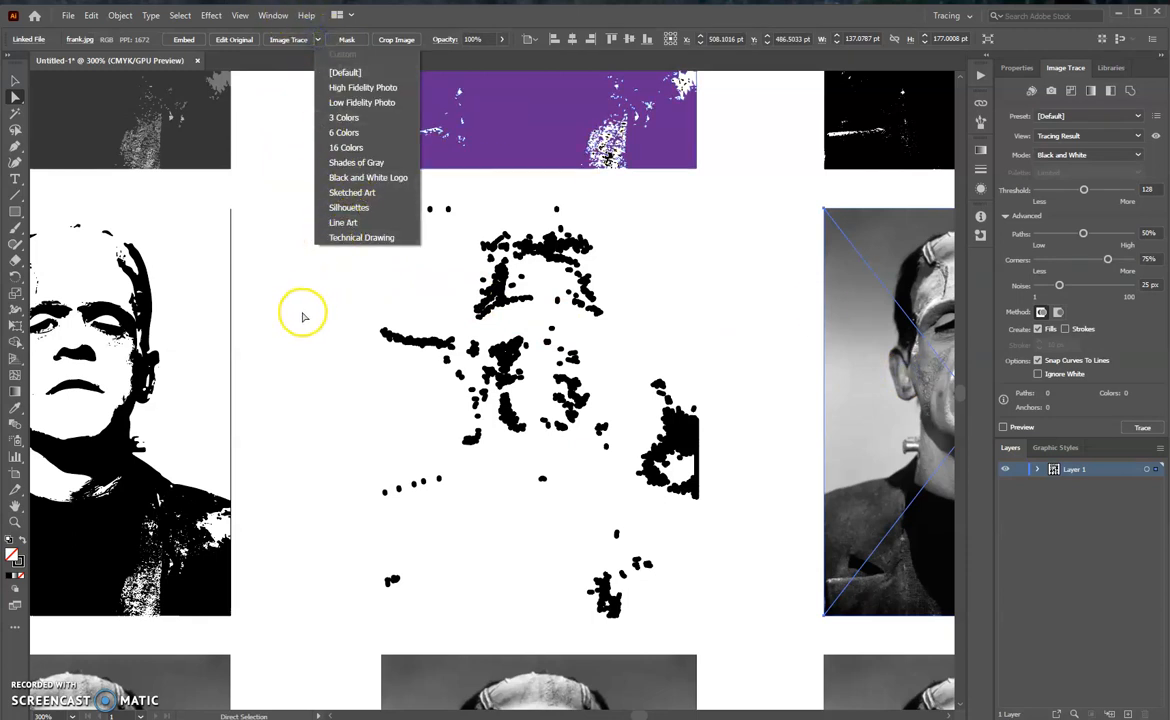
left_click(757, 270)
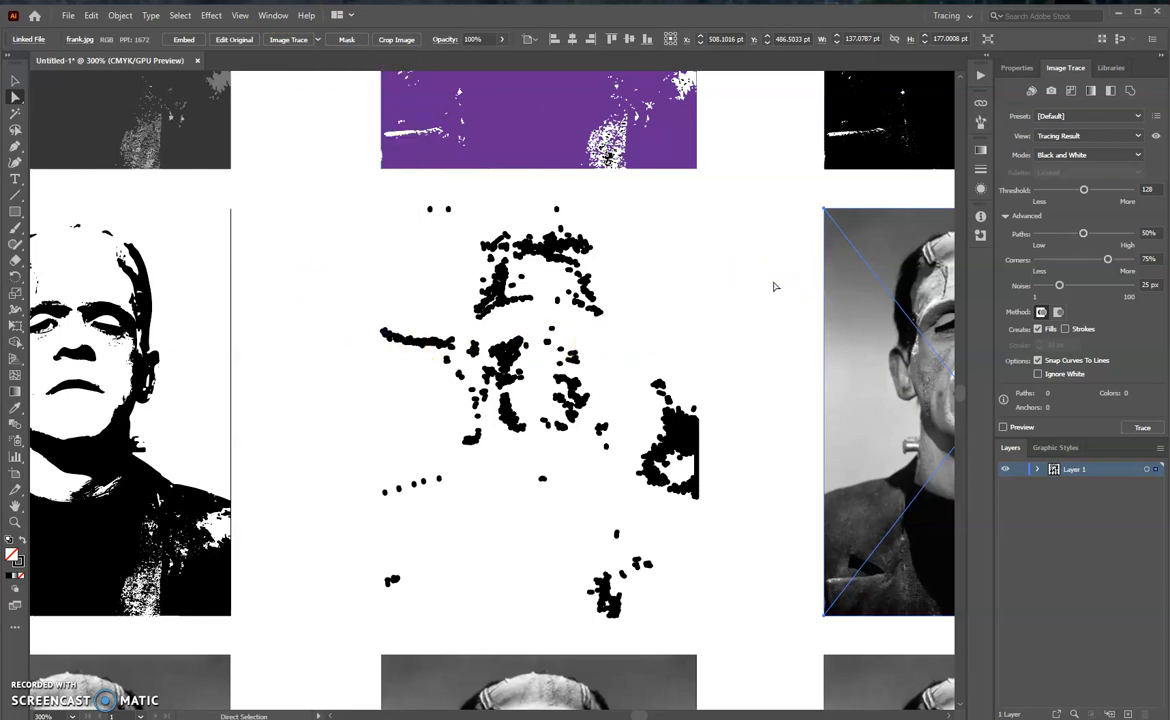
left_click_drag(773, 283, 528, 277)
left_click_drag(648, 286, 524, 284)
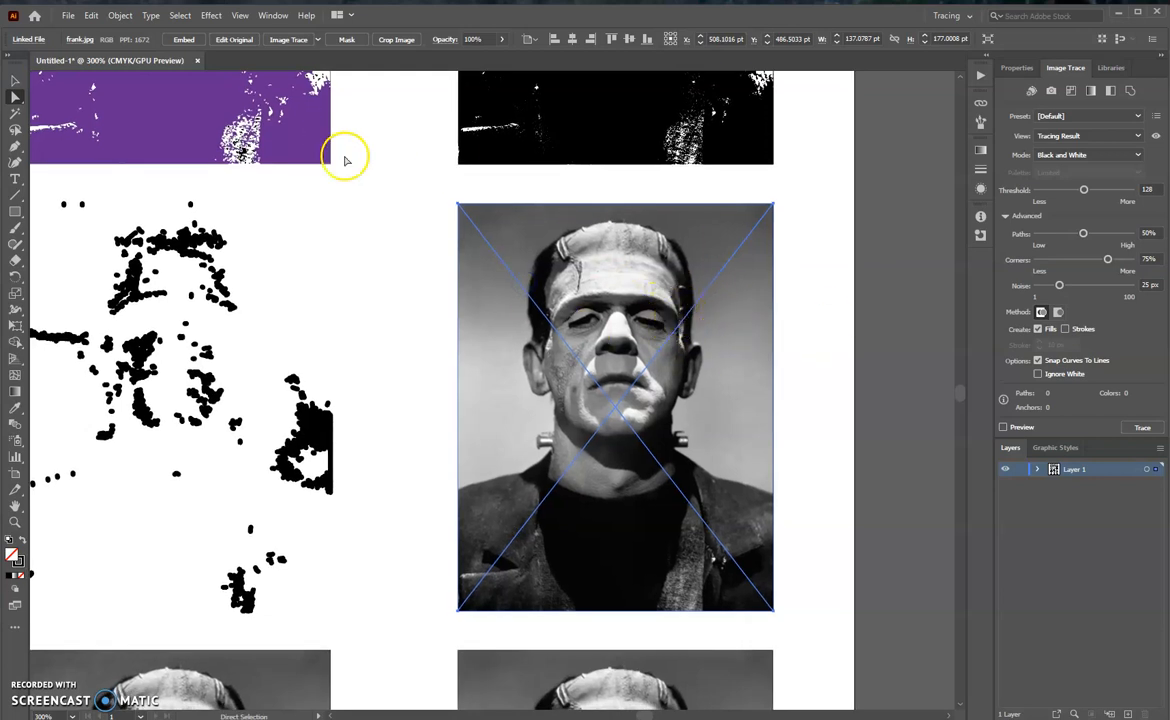
left_click(318, 41)
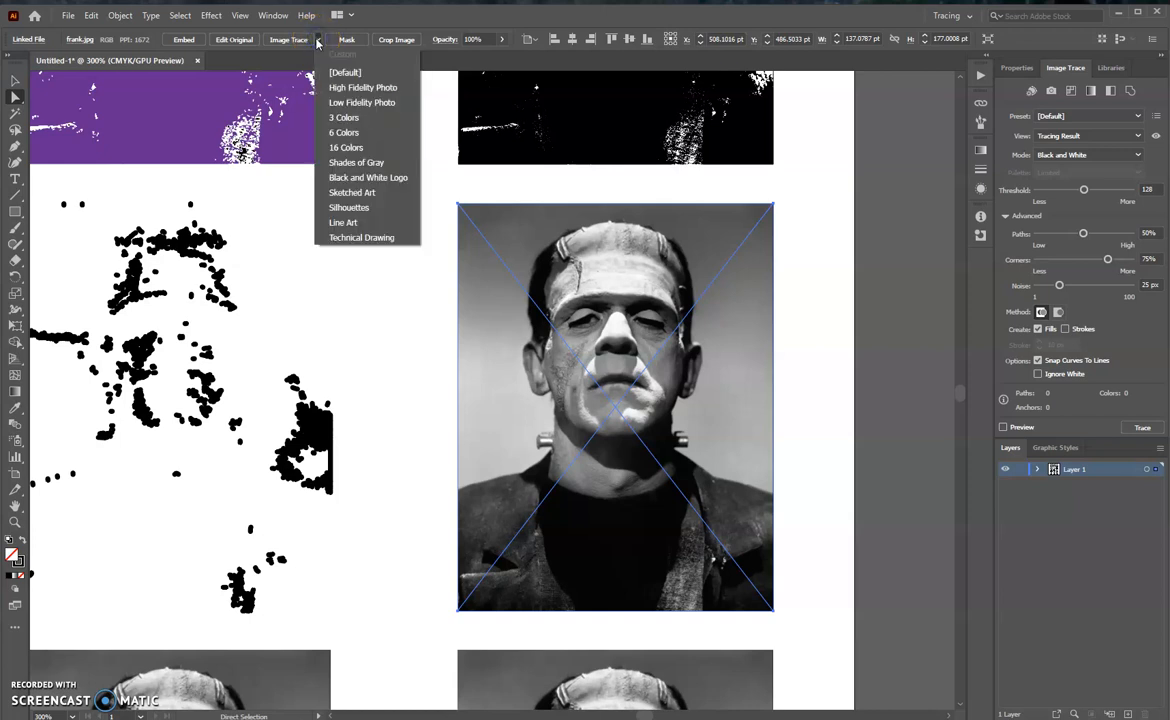
left_click(336, 241)
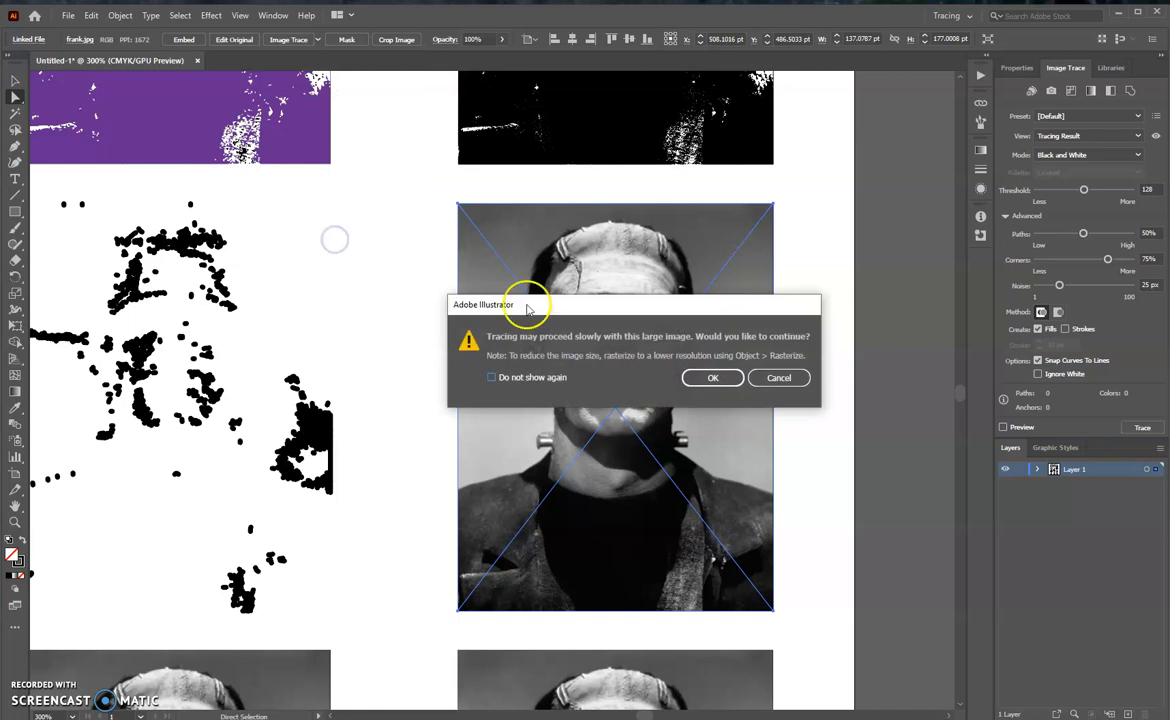
left_click(715, 378)
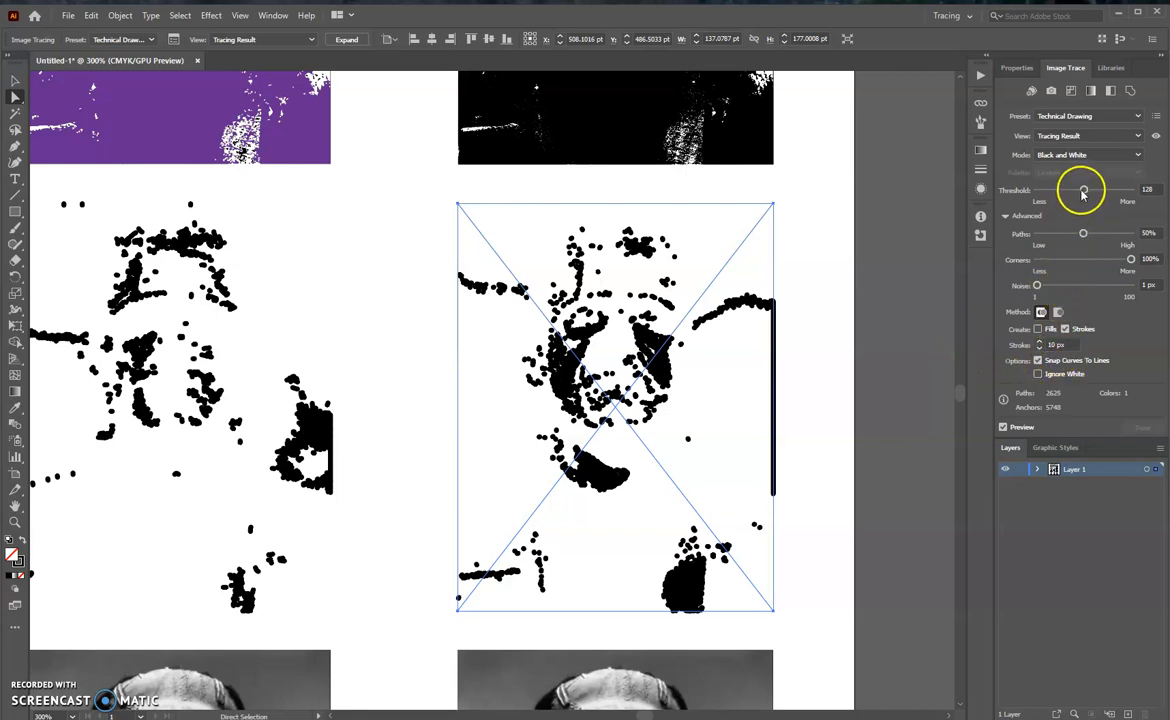
Set the Technical Drawing tracing's threshold to 196 and paths to 1%
left_click(1084, 236)
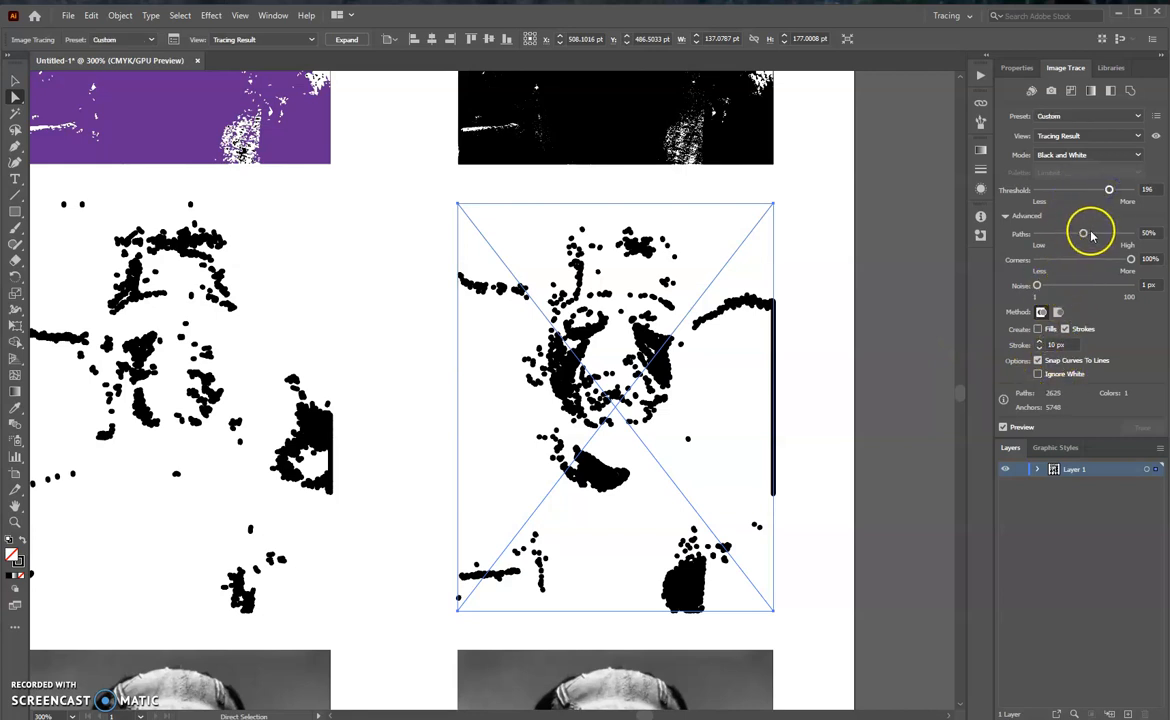
mouse_move(1084, 236)
left_mouse_down()
mouse_move(1127, 237)
mouse_move(1110, 236)
left_mouse_up()
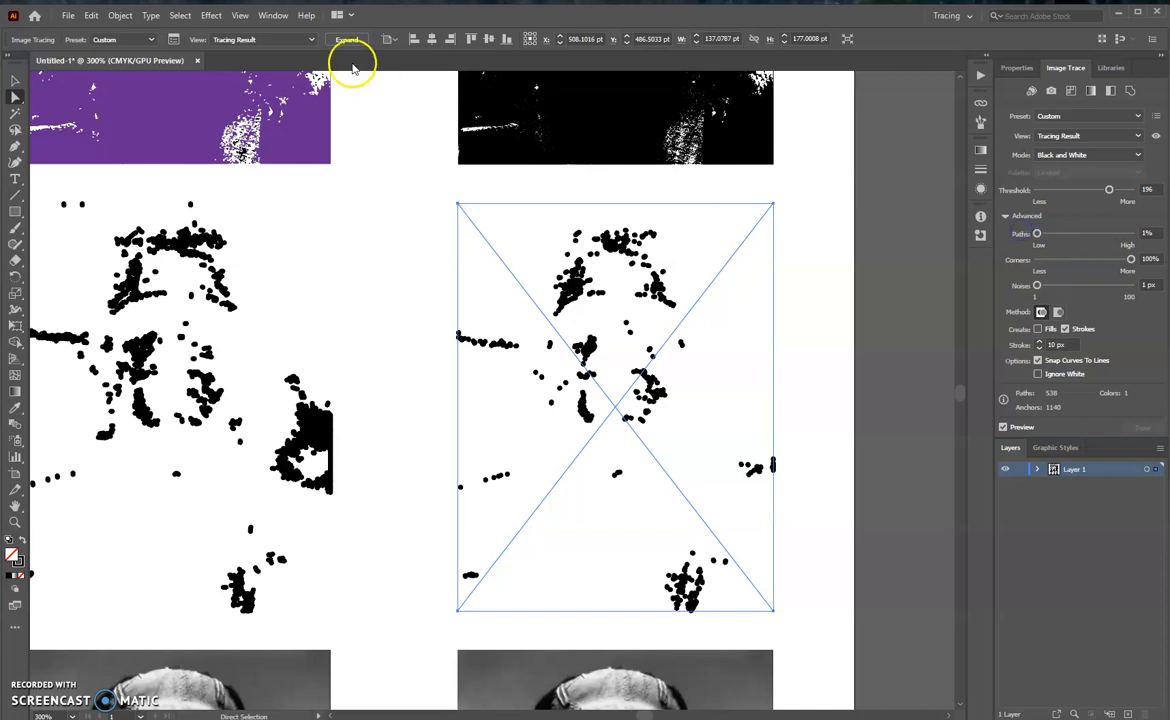
left_click(311, 40)
left_click(311, 40)
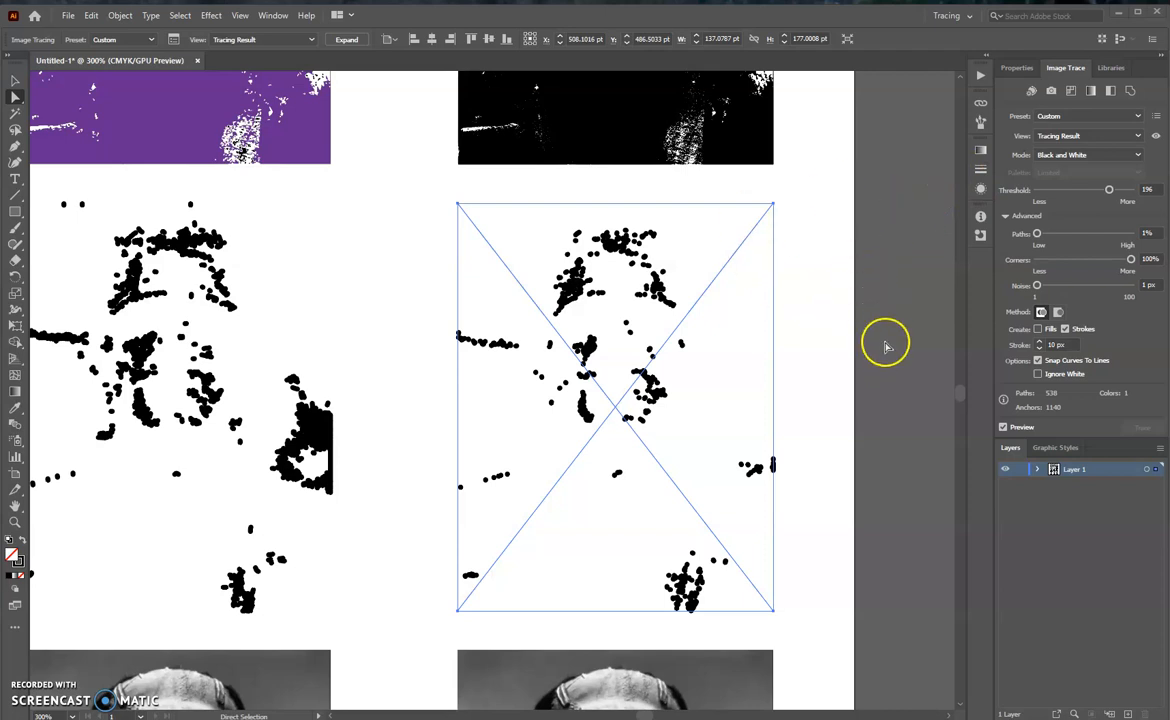
Expand the Technical Drawing tracing into editable paths and clear the selection
scroll(867, 413, "down", 1)
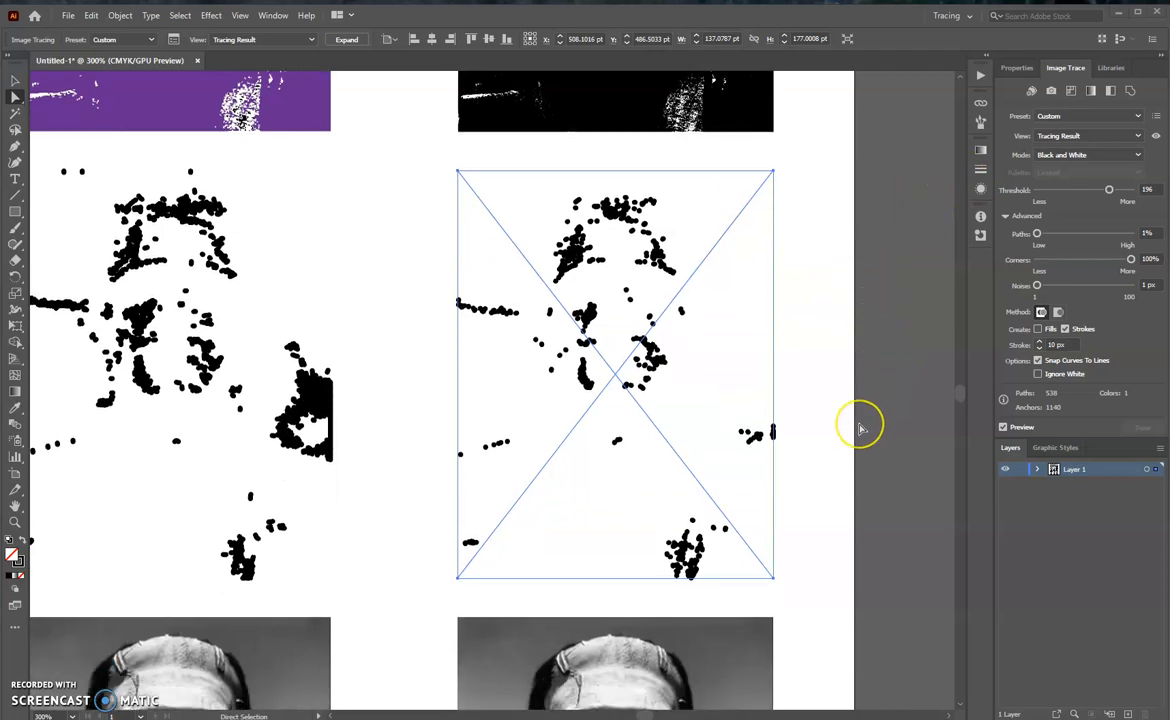
scroll(860, 429, "up", 3)
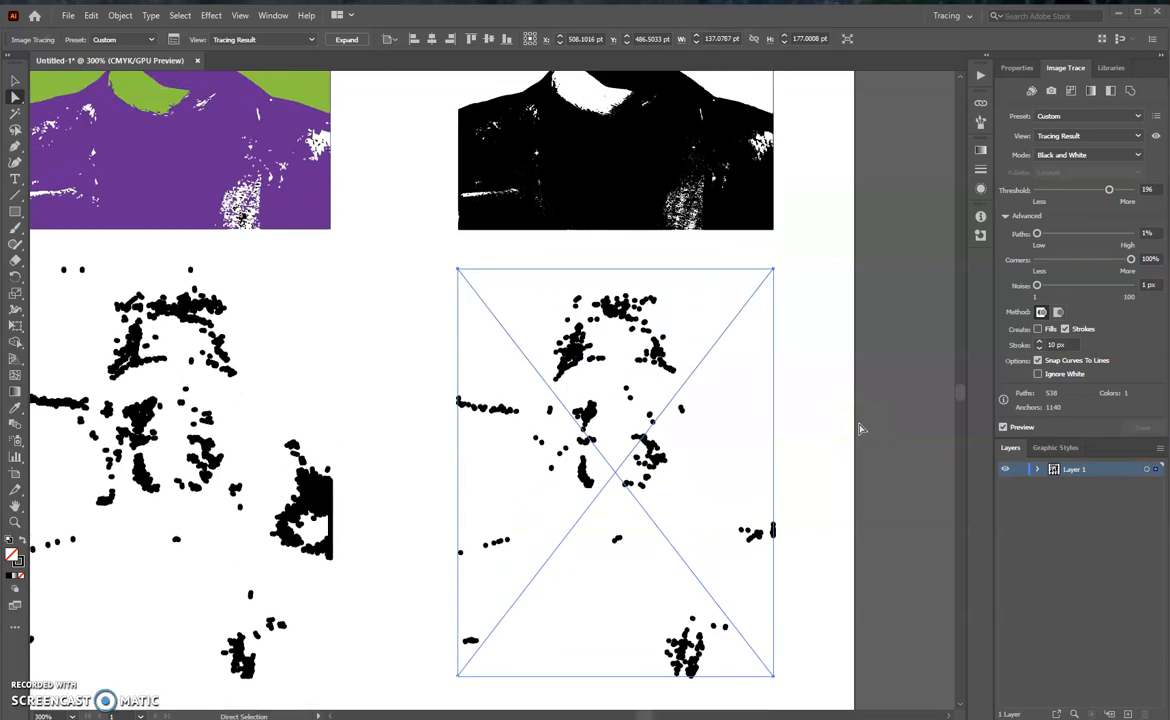
left_click(807, 436)
scroll(803, 438, "down", 2)
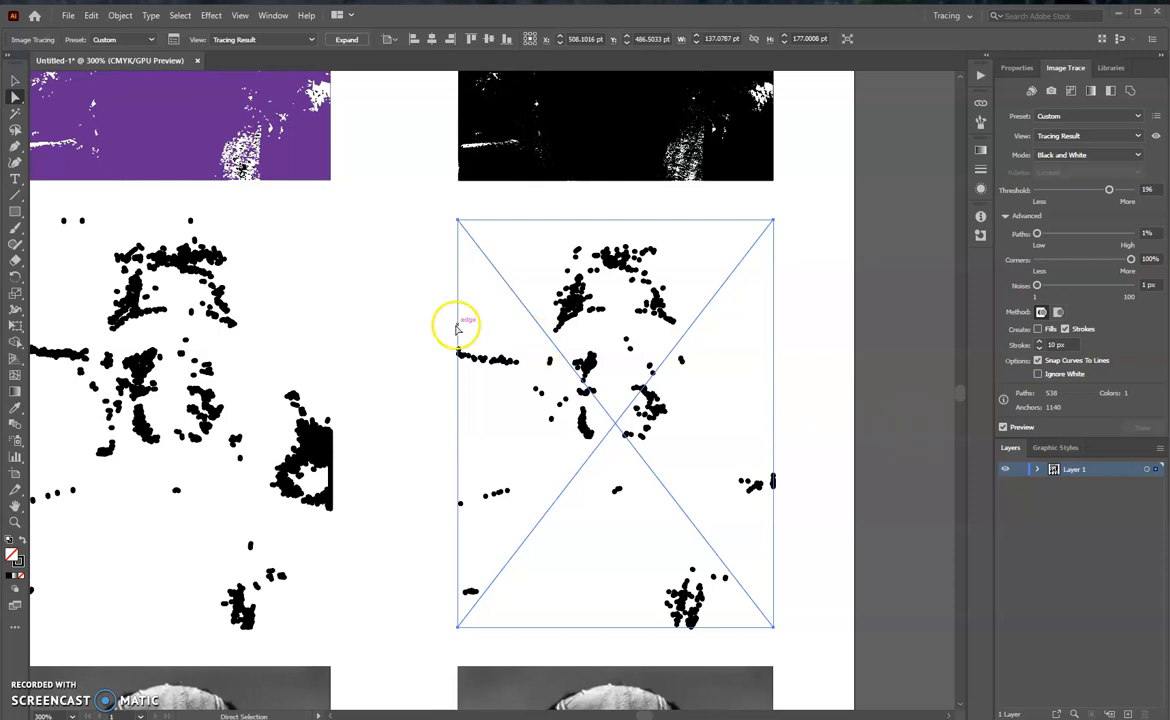
key("ctrl+minus")
key("ctrl+minus")
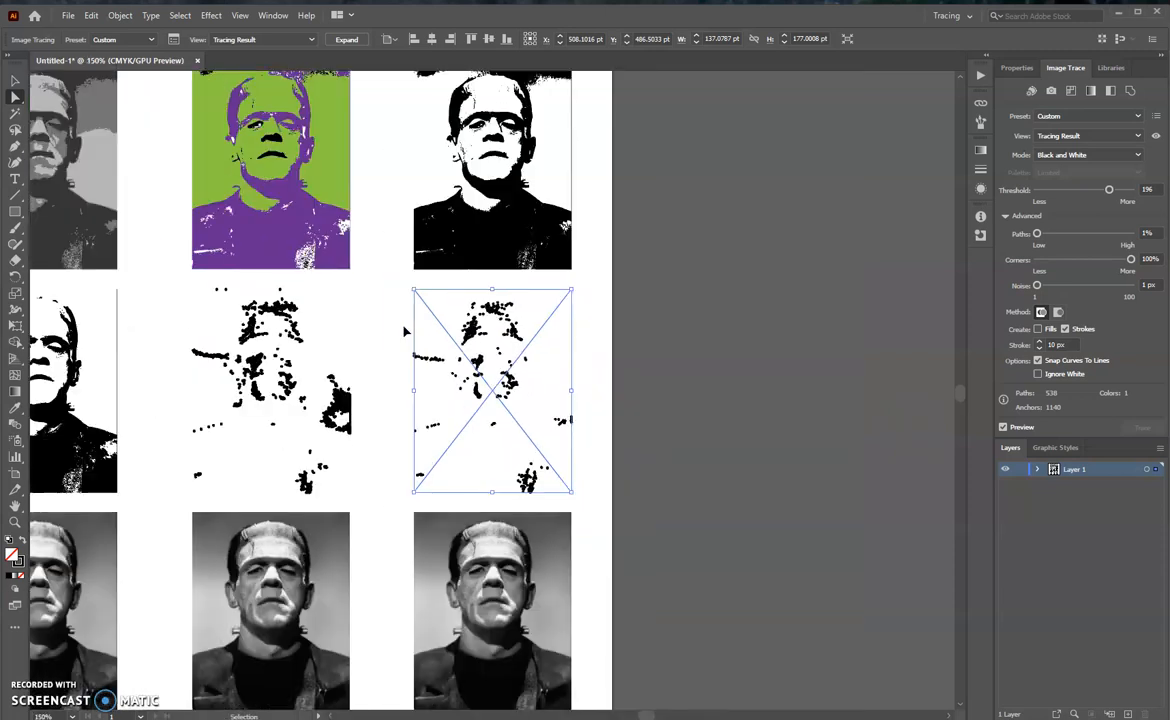
key("ctrl+minus")
scroll(492, 340, "up", 3)
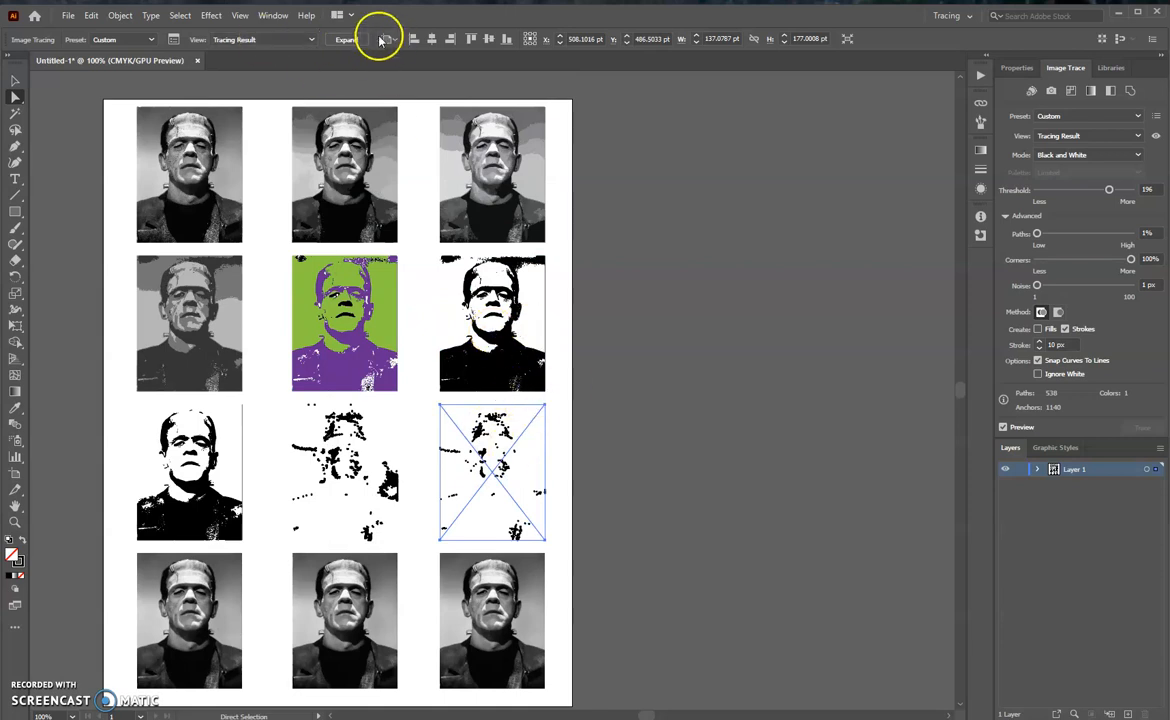
left_click(346, 39)
left_click(697, 358)
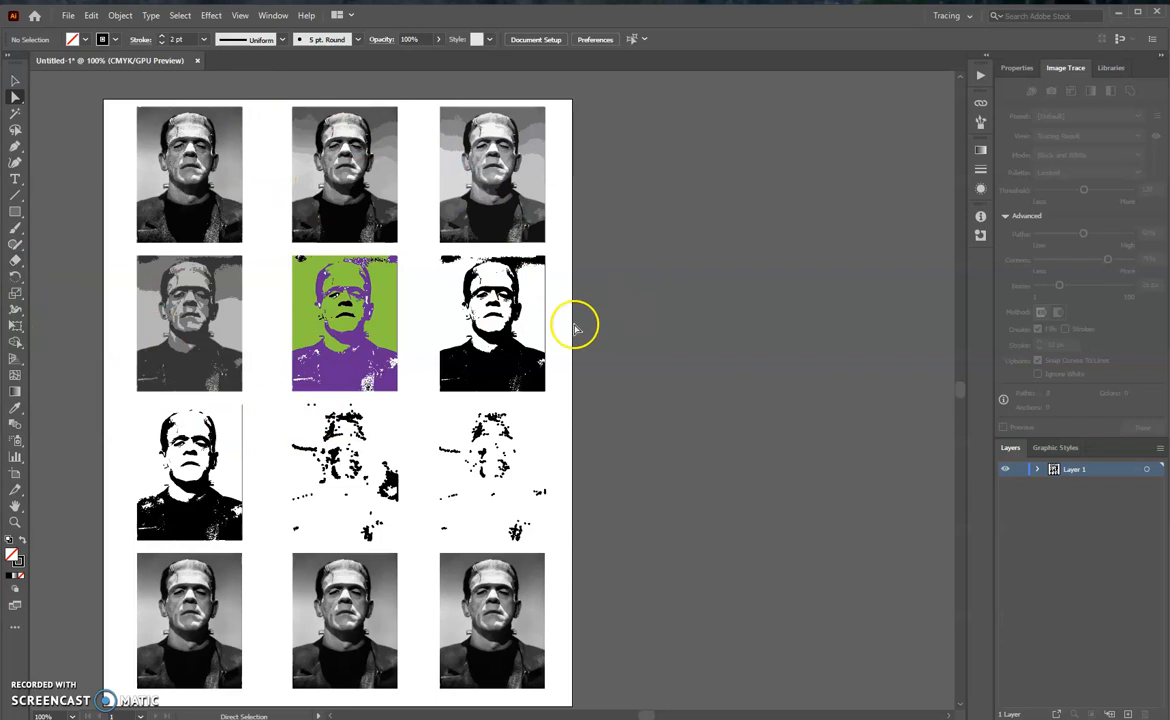
Trace the first portrait in the bottom row of the grid using the 3 Colors preset
left_click(197, 608)
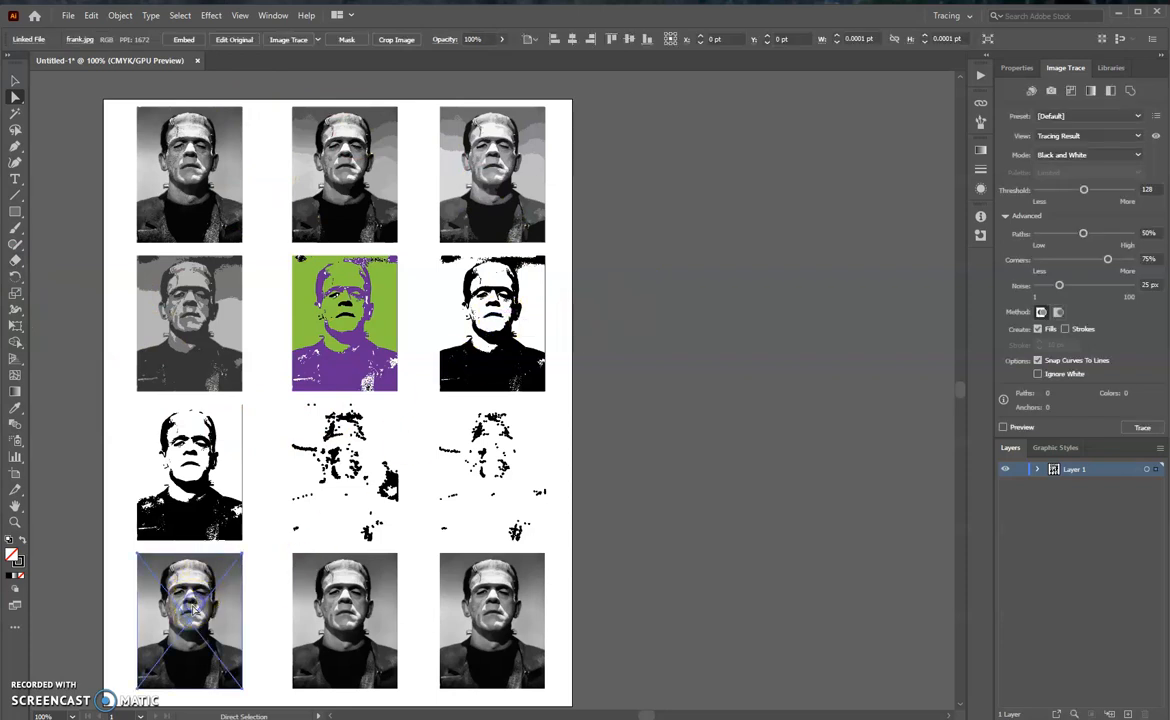
left_click(317, 40)
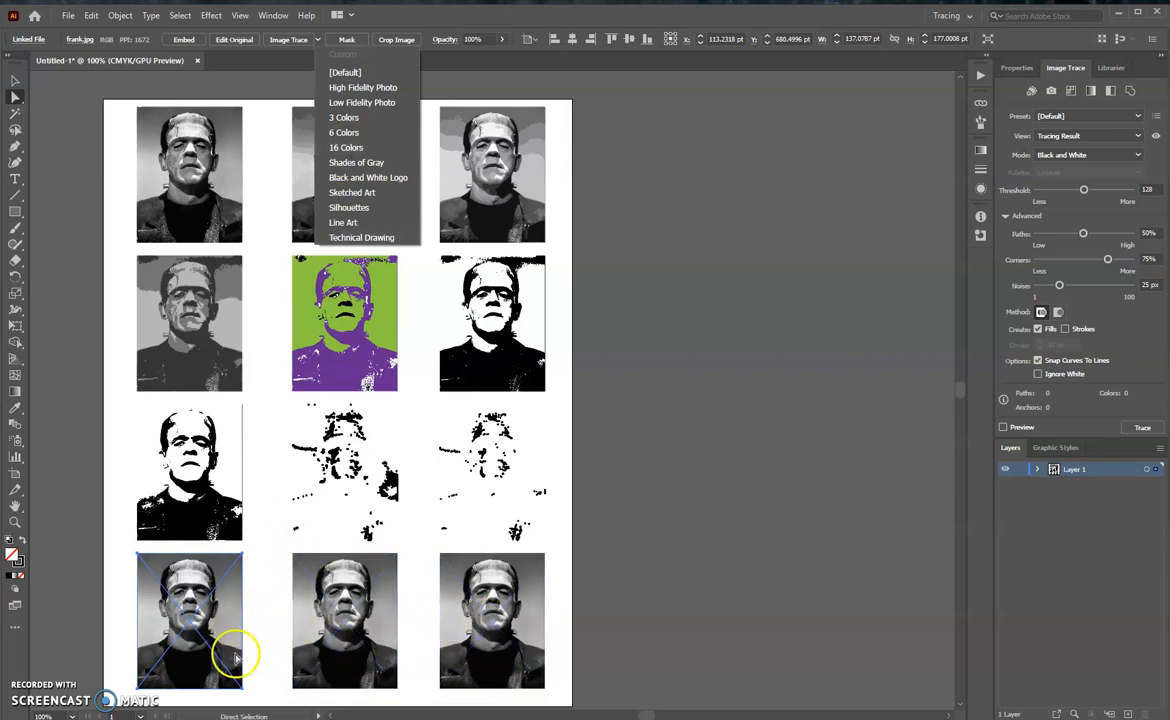
left_click(347, 117)
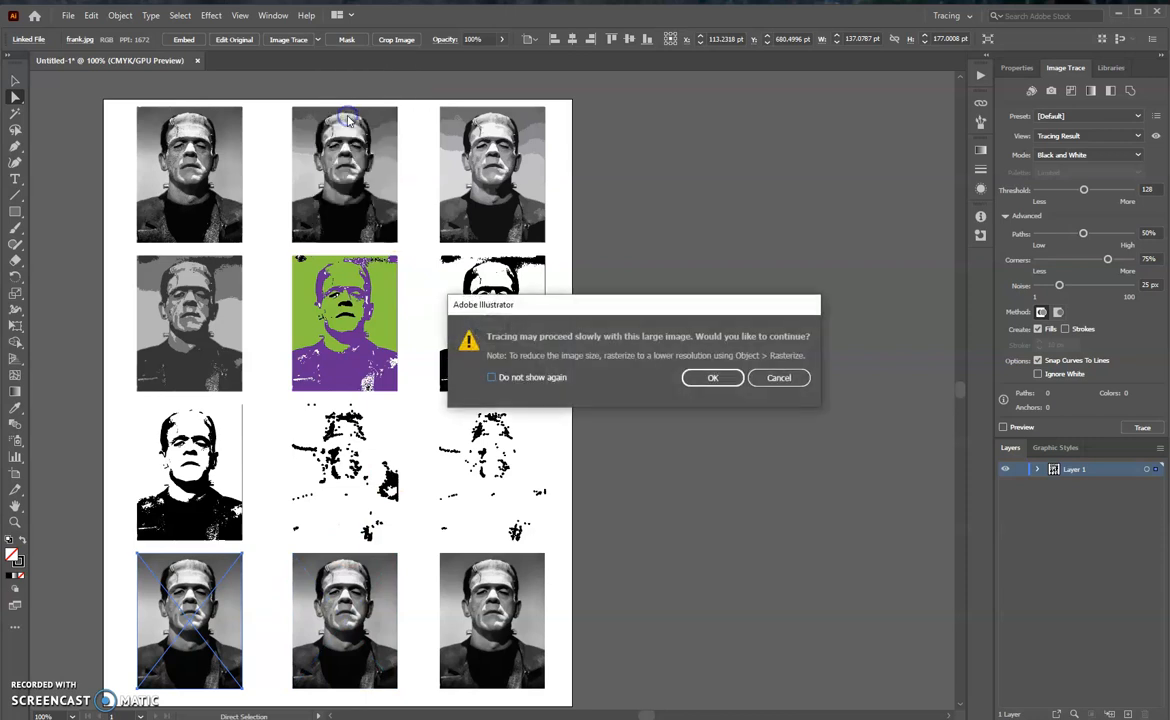
left_click(713, 378)
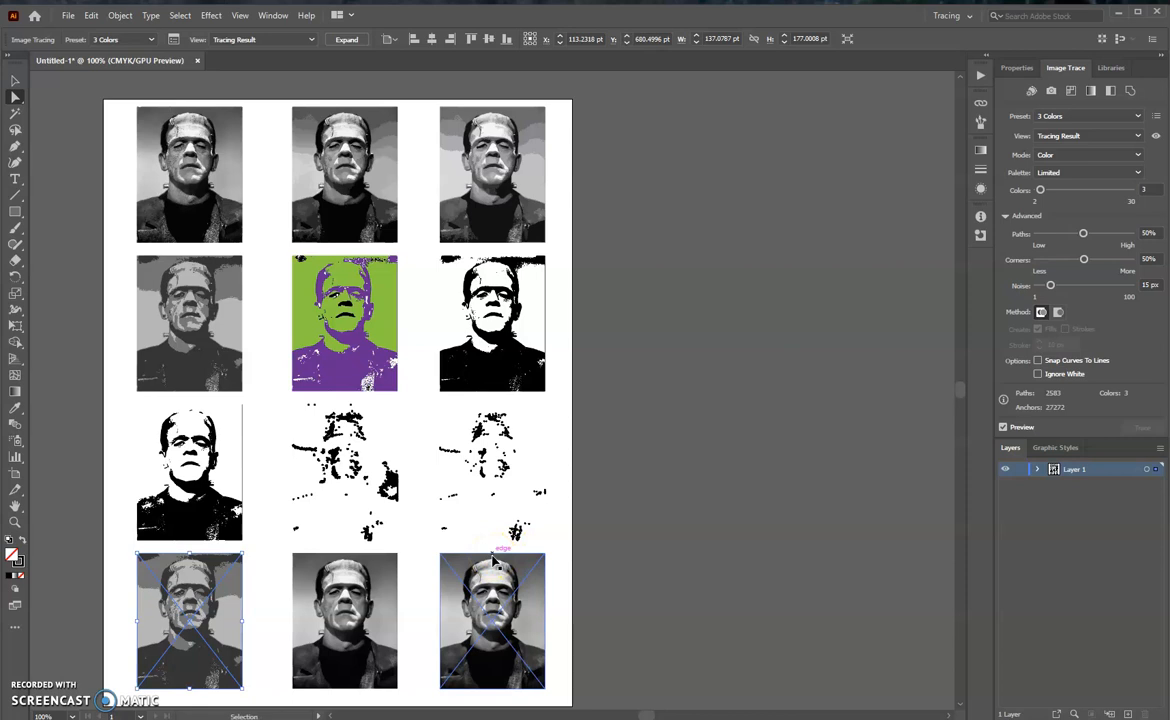
Expand the 3 Colors tracing into editable paths and clear the selection
key("ctrl+plus")
key("ctrl+plus")
key("ctrl+plus")
key("ctrl+plus")
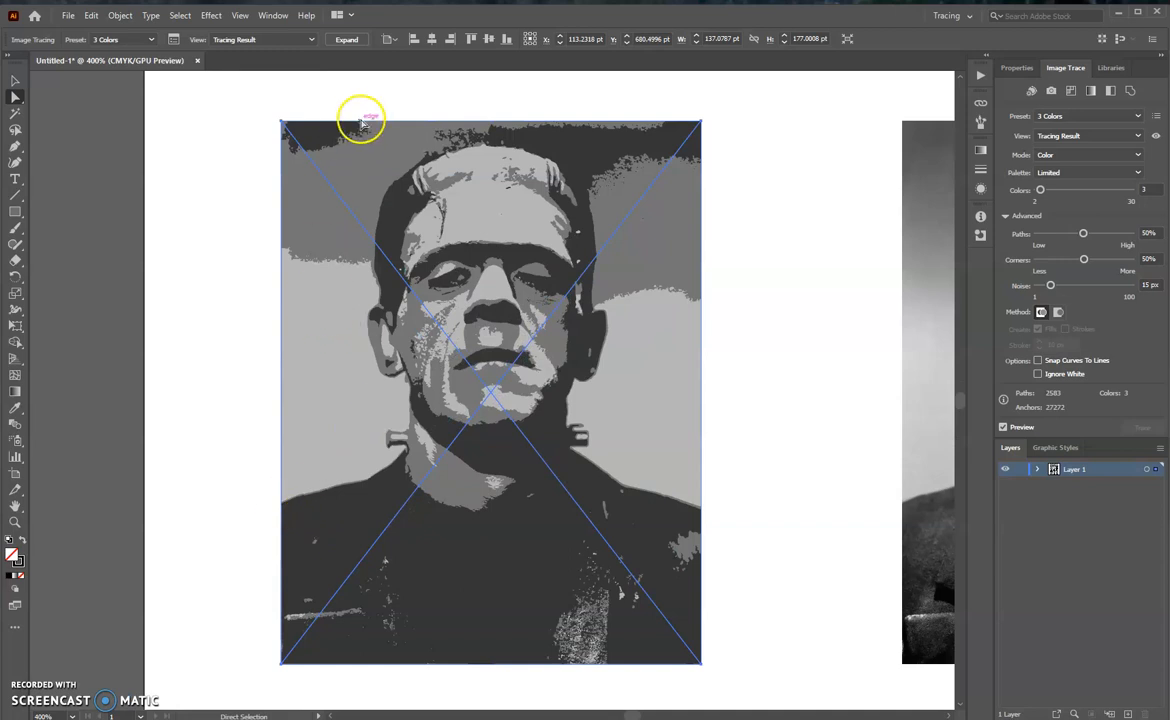
left_click(345, 41)
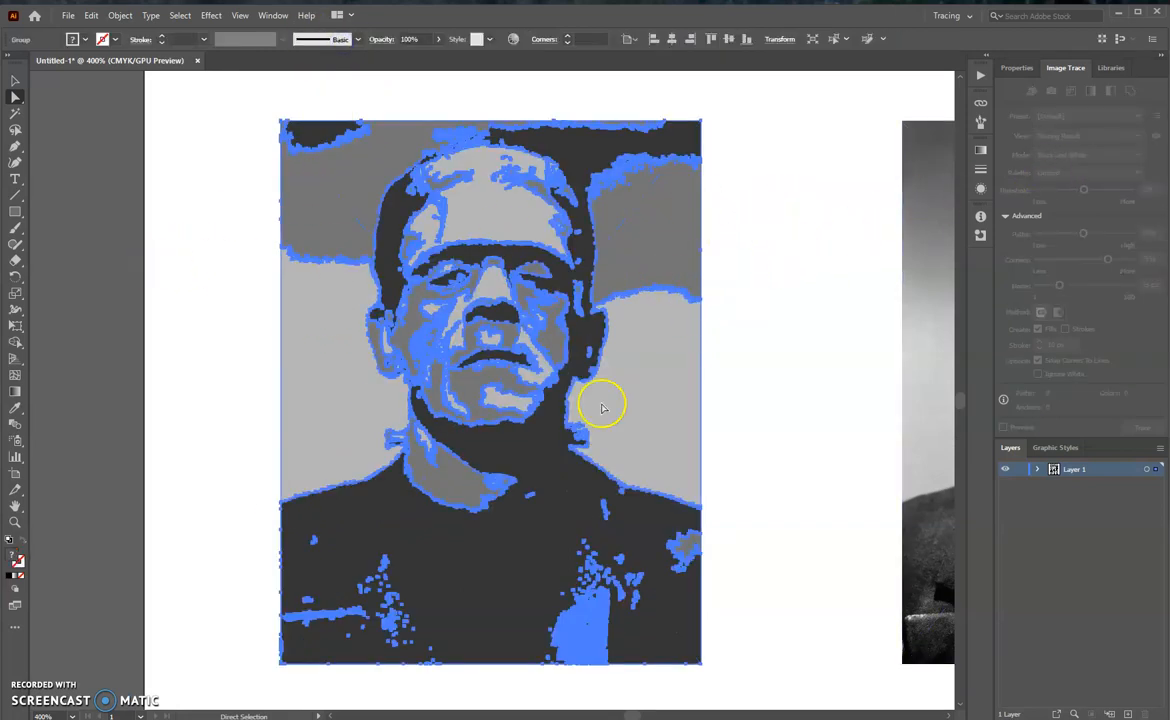
left_click(188, 315)
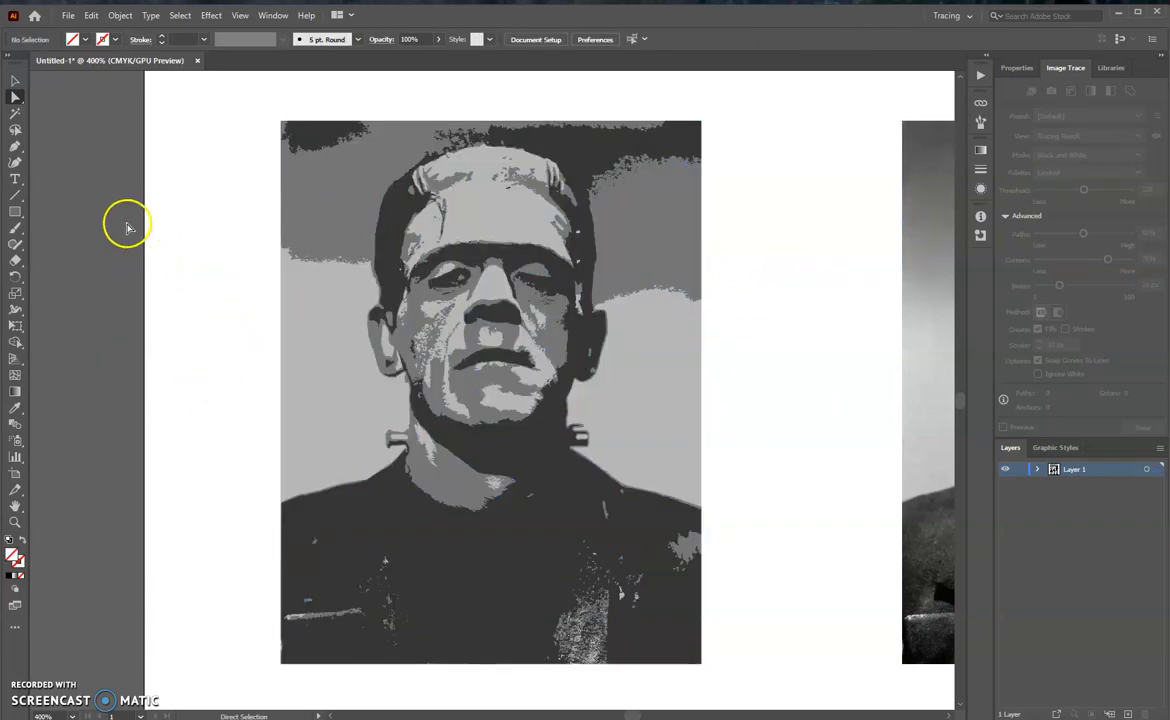
Erase a curved band along the top of the head and delete the background shapes and specks to the left of it
left_click(16, 260)
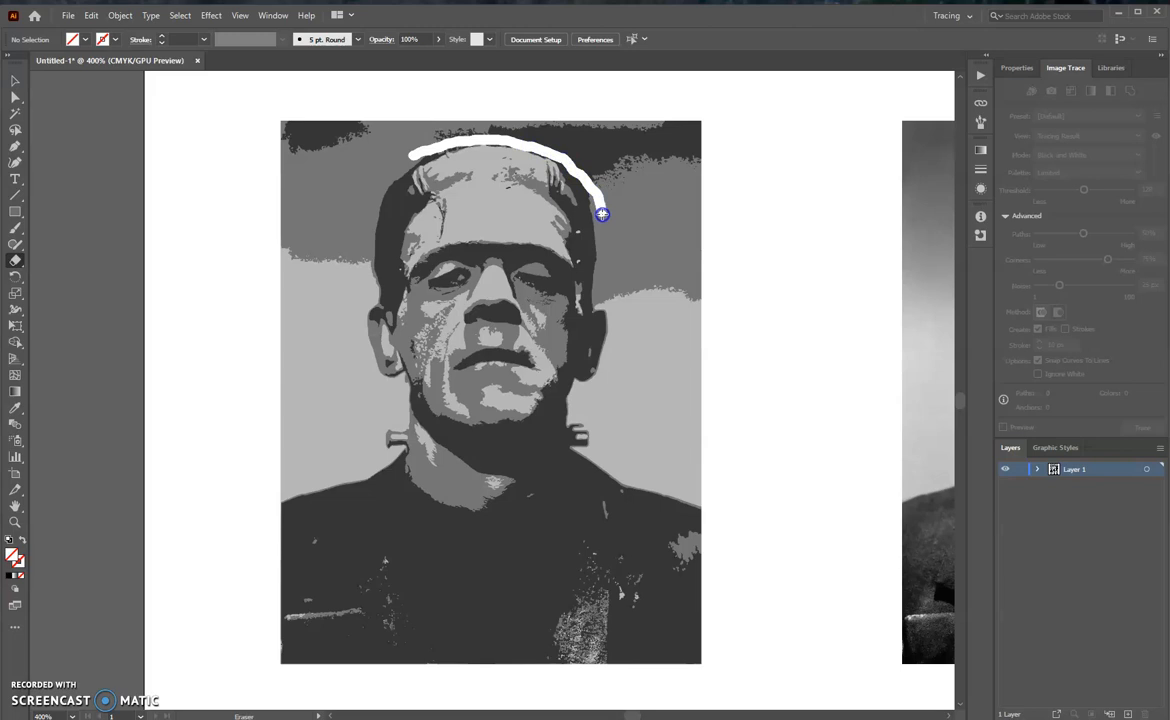
left_click_drag(604, 222, 606, 224)
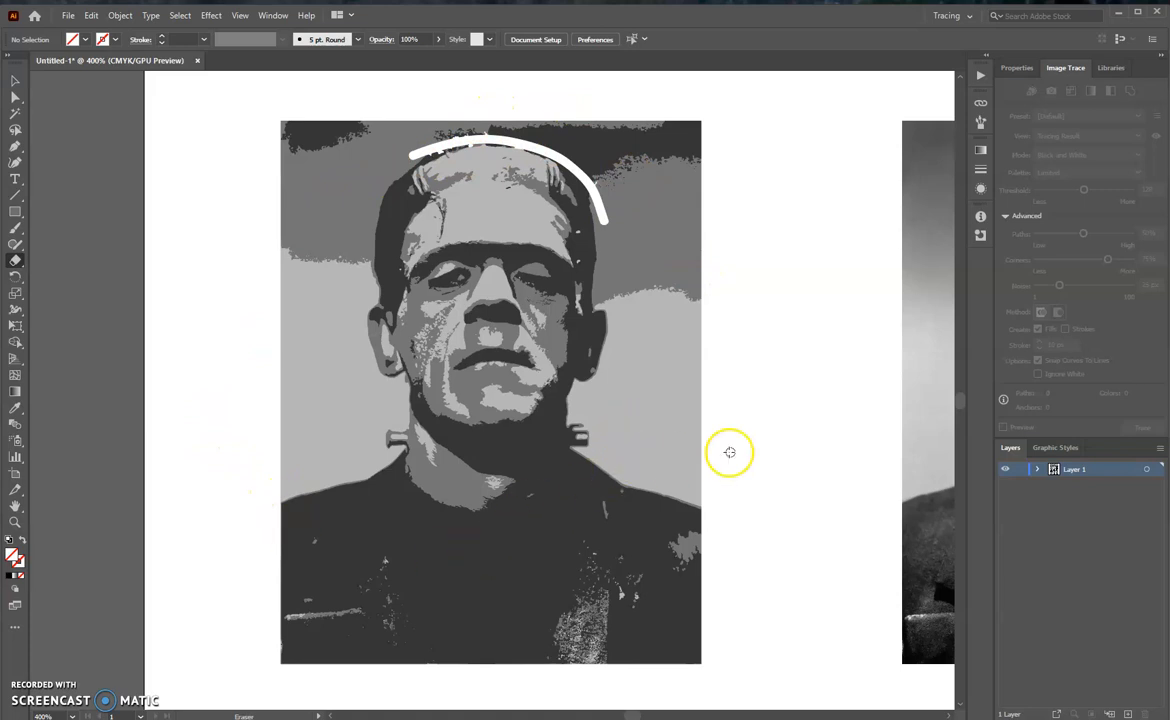
left_click(15, 82)
left_click(16, 98)
mouse_move(218, 98)
left_mouse_down()
mouse_move(279, 122)
mouse_move(342, 433)
left_mouse_up()
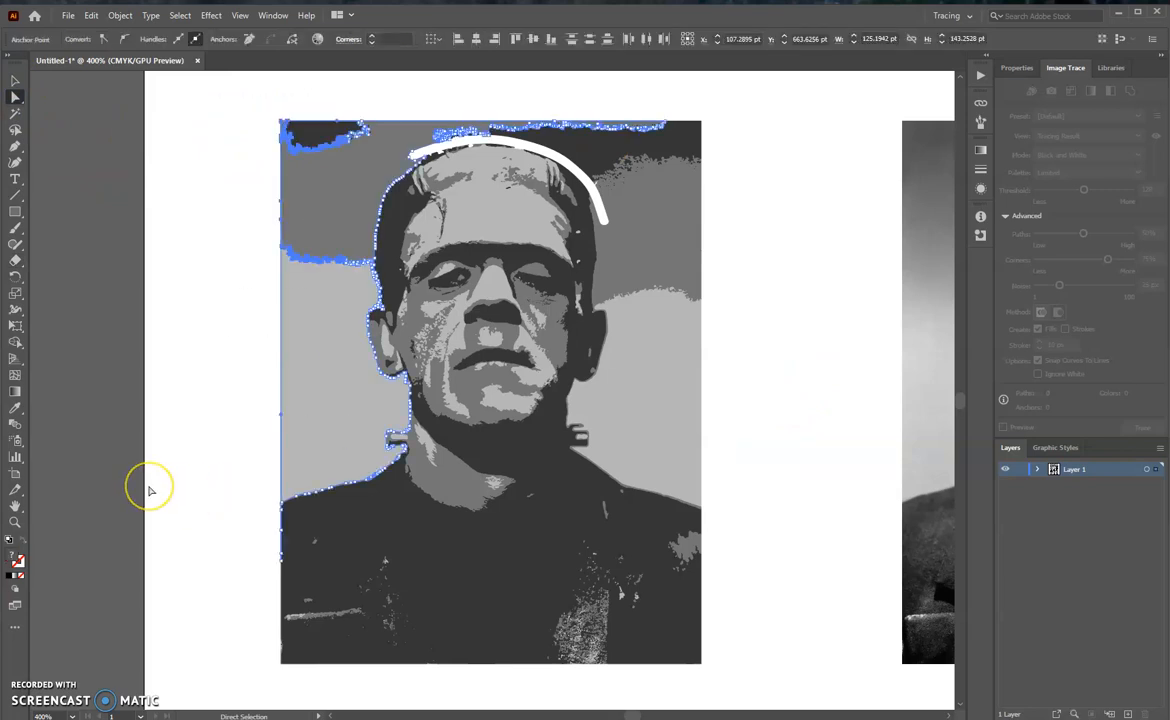
key("Delete")
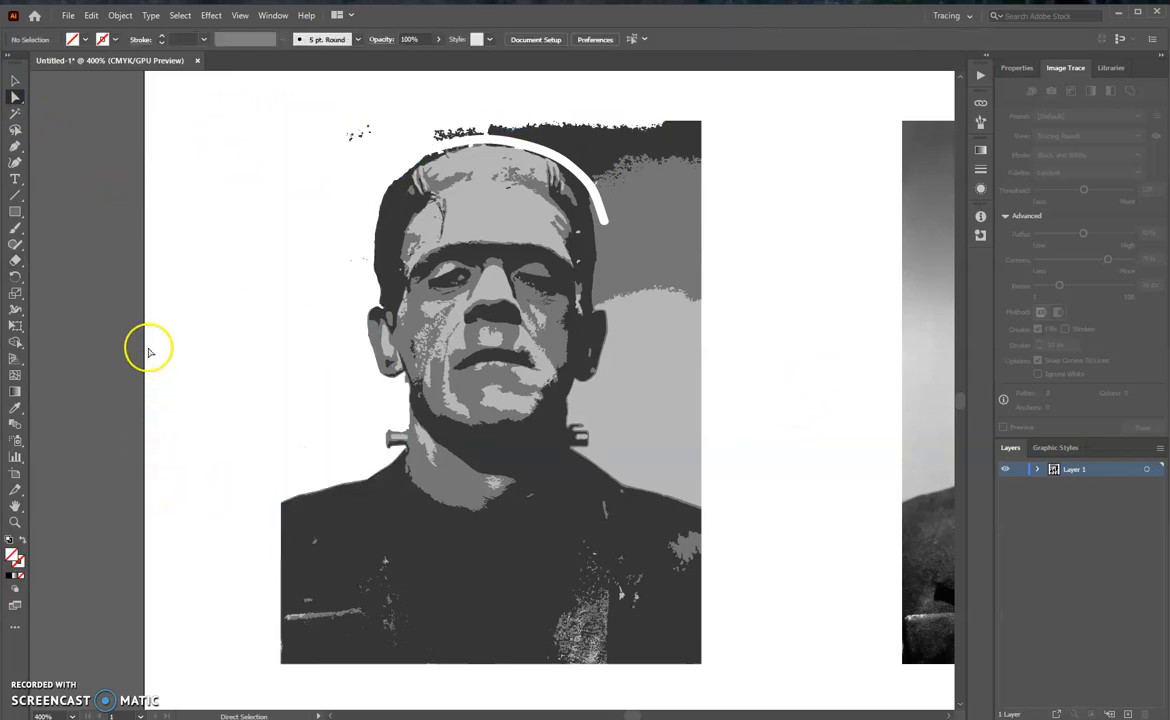
left_click_drag(405, 140, 408, 138)
key("Delete")
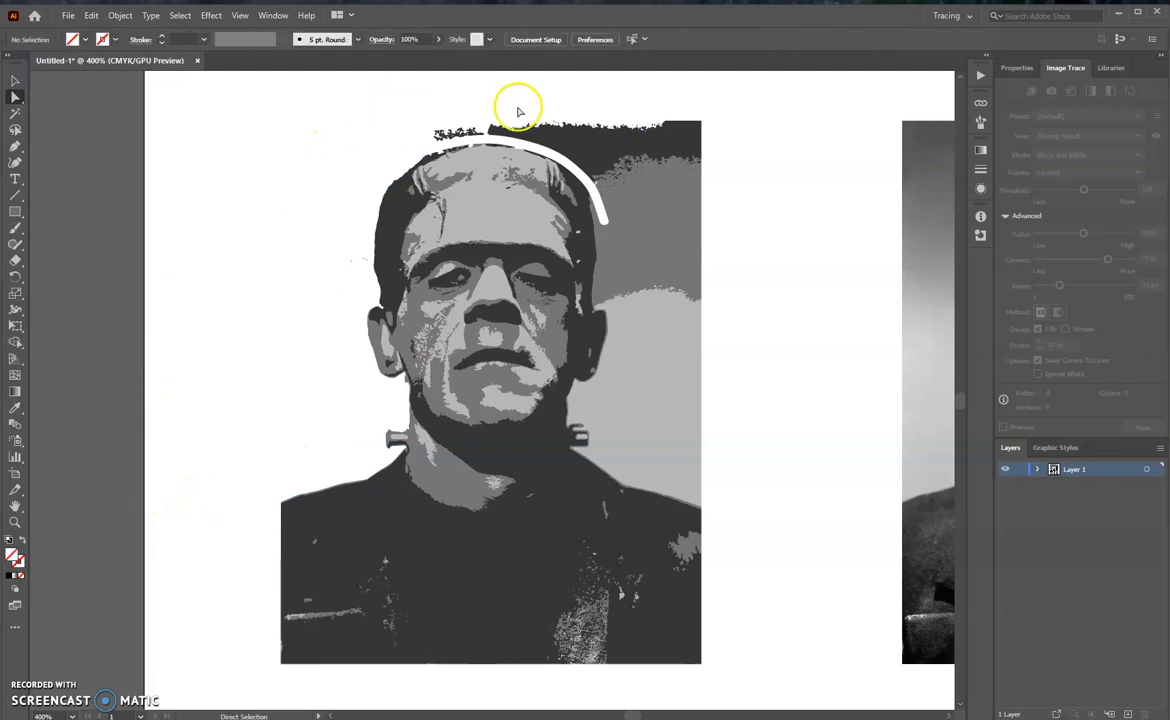
Delete the background shapes to the right of the head and the leftover fragments above and beside it
left_click_drag(652, 215, 640, 461)
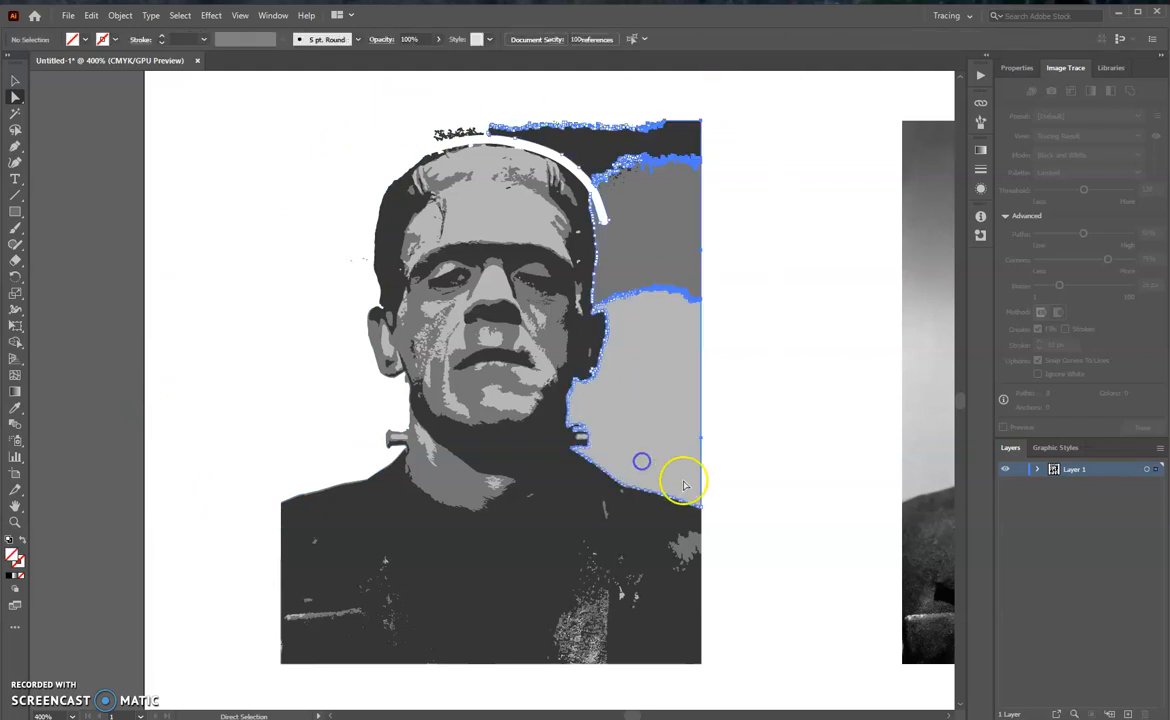
key("Delete")
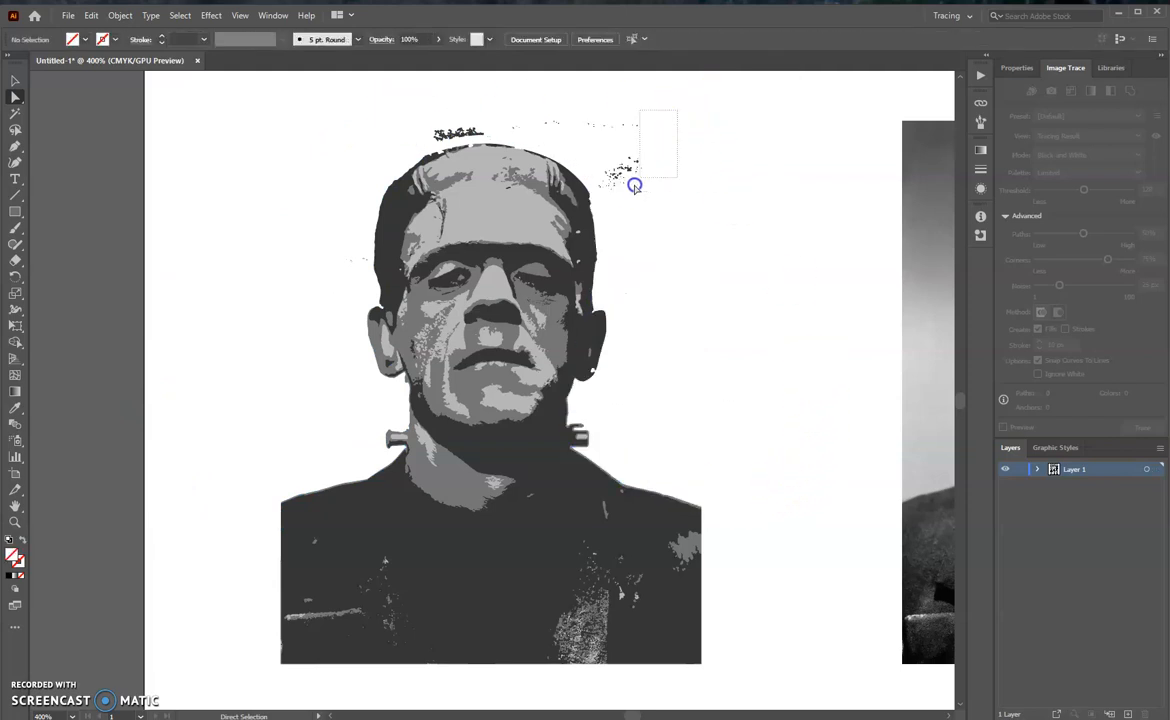
left_click_drag(609, 223, 598, 193)
key("Delete")
left_click_drag(382, 110, 425, 131)
left_click_drag(507, 141, 492, 122)
key("Delete")
key("Delete")
left_click_drag(614, 133, 616, 134)
key("Delete")
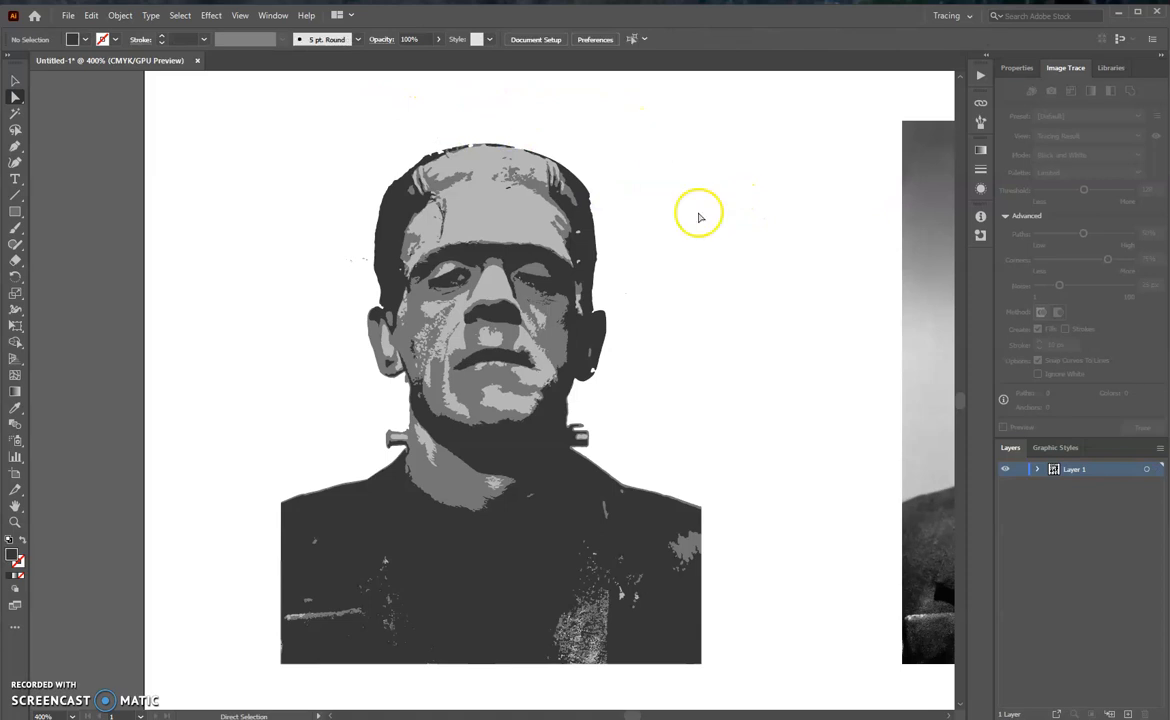
Select the whole portrait to reveal stray specks, and delete those remaining beside and above the head
left_click_drag(322, 226, 371, 284)
key("Delete")
left_click_drag(238, 91, 768, 689)
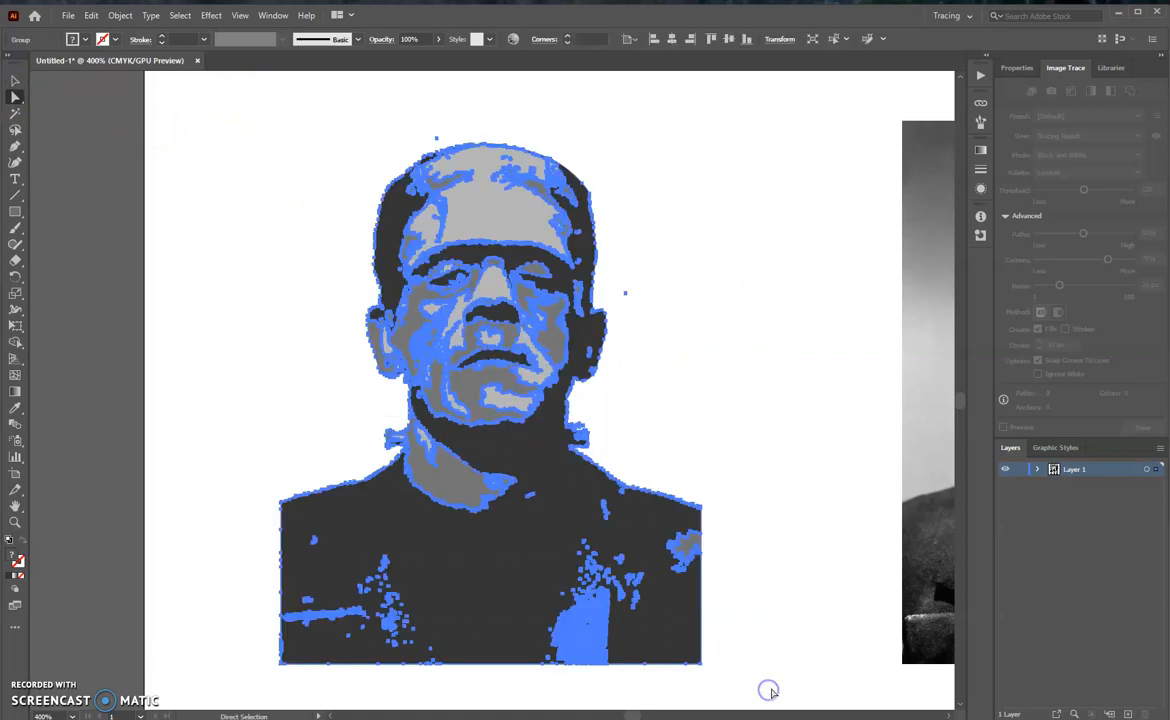
left_click(665, 296)
left_click_drag(655, 272, 619, 323)
key("Delete")
left_click_drag(386, 86, 455, 145)
key("Delete")
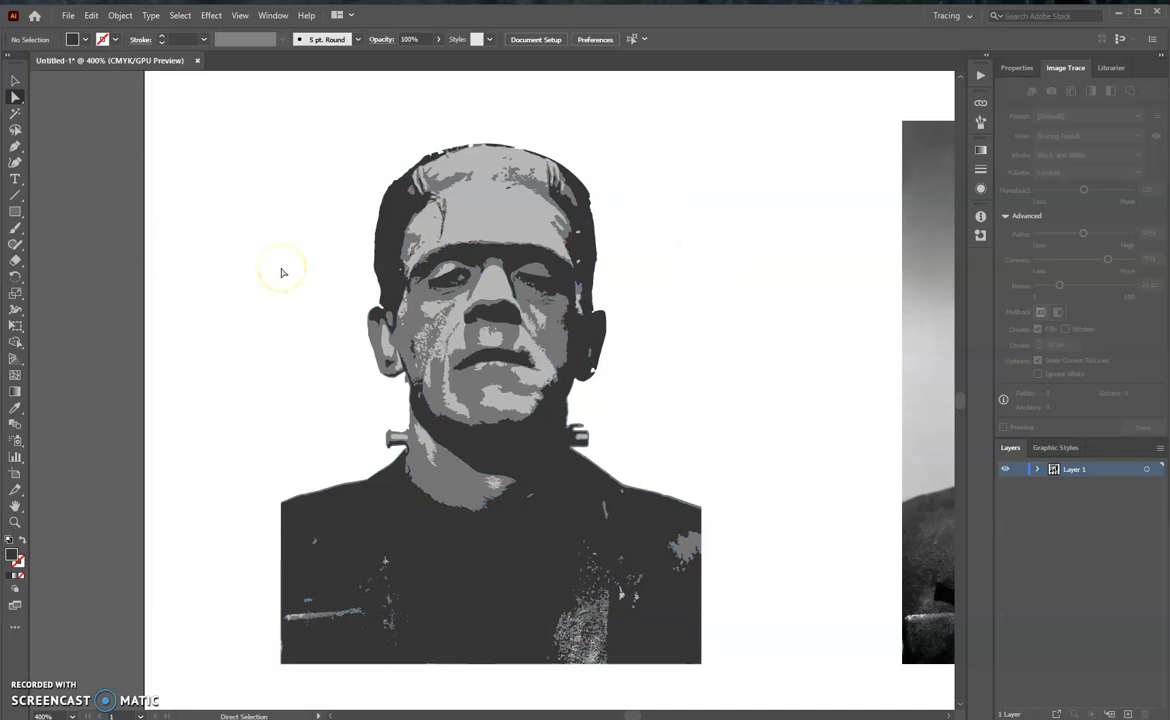
Trace the untraced grayscale portrait beside the cleaned-up one with the 3 Colors preset, accepting the large-image warning
left_click(400, 437)
key("space")
mouse_move(823, 354)
left_mouse_down()
mouse_move(483, 379)
mouse_move(405, 313)
mouse_move(415, 340)
mouse_move(413, 318)
left_mouse_up()
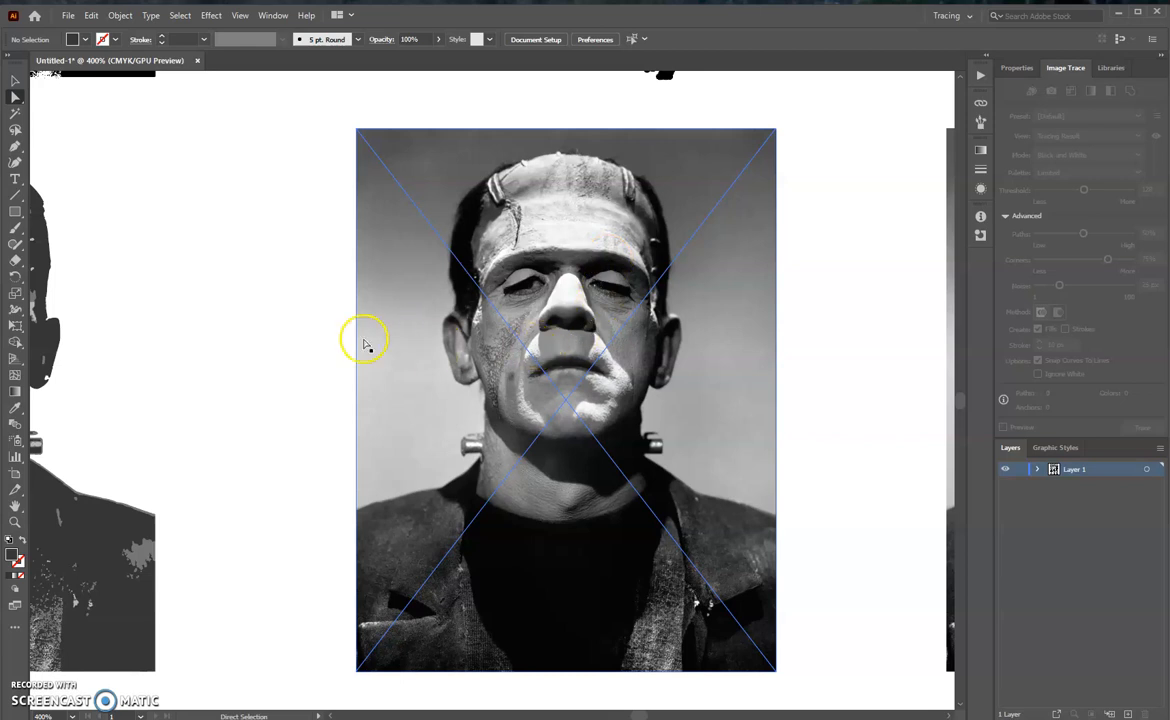
left_click(509, 251)
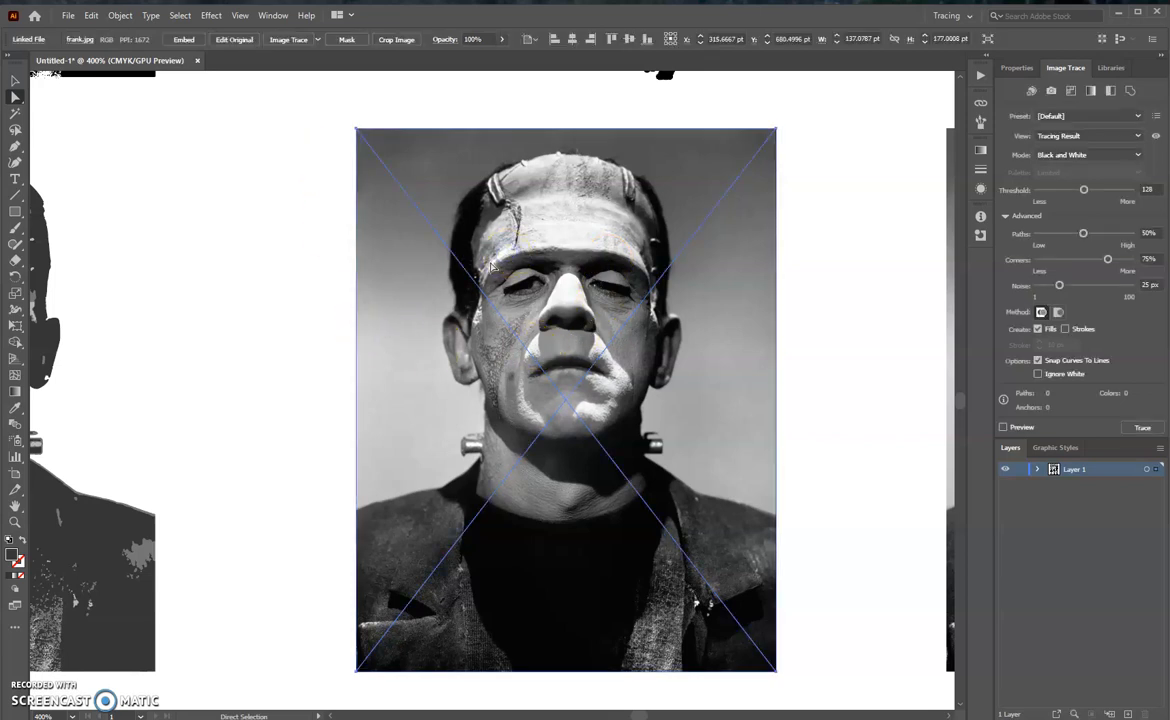
left_click(316, 39)
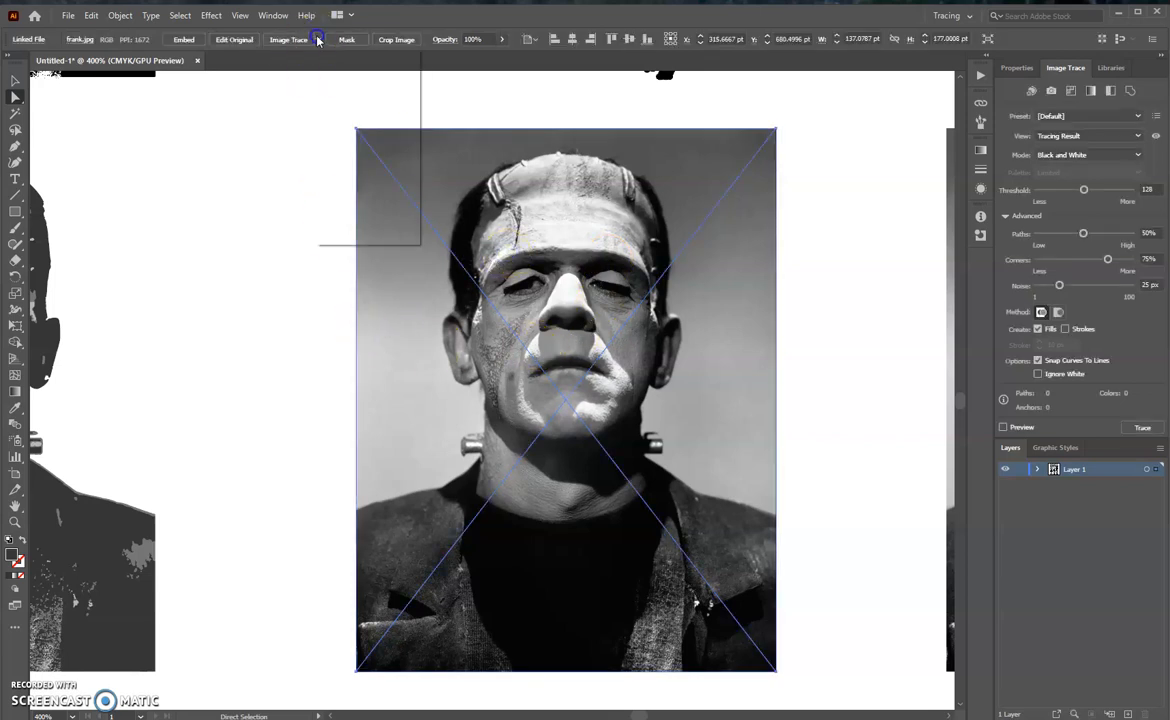
left_click(339, 118)
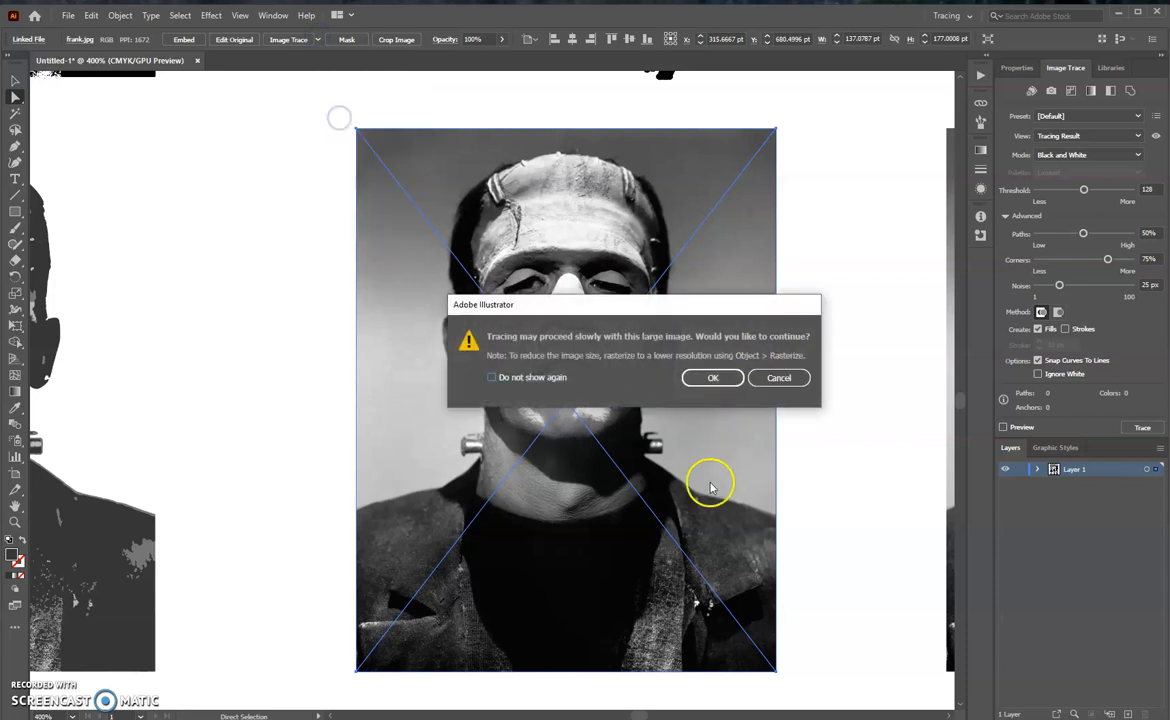
left_click(703, 388)
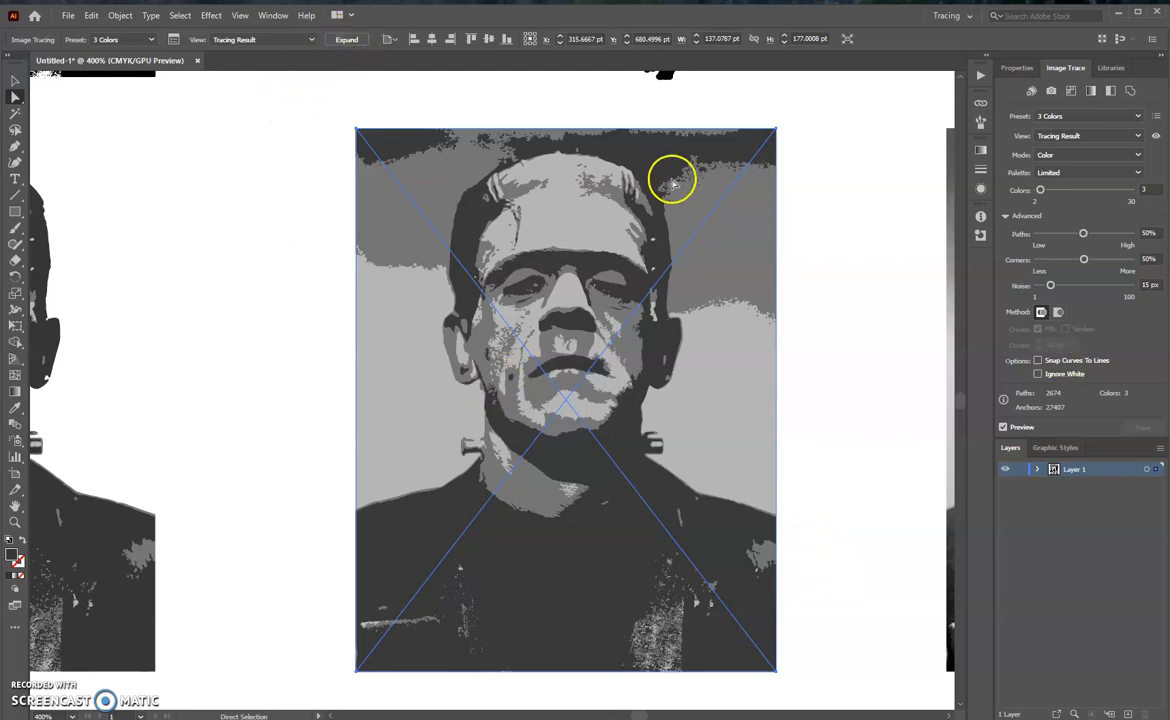
Set the tracing's Paths to 1% and Corners to 0%, try Noise at 100 px, and set Noise to 1 px
left_click_drag(1083, 234, 957, 237)
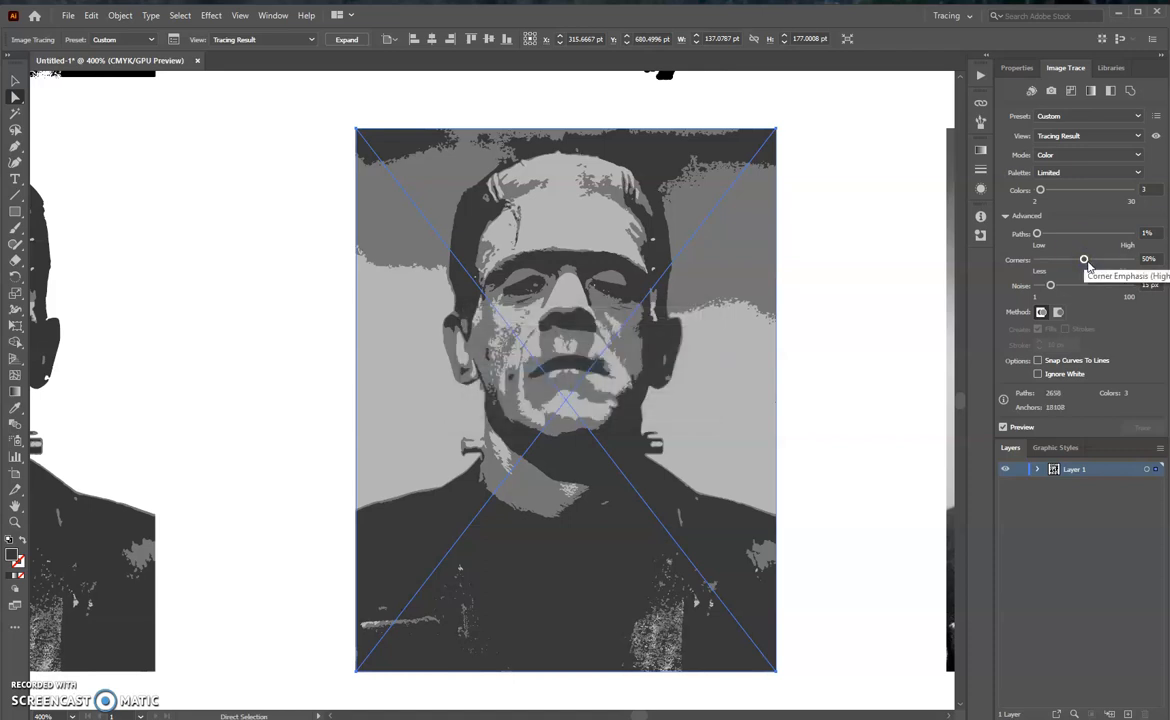
left_click_drag(1085, 261, 953, 262)
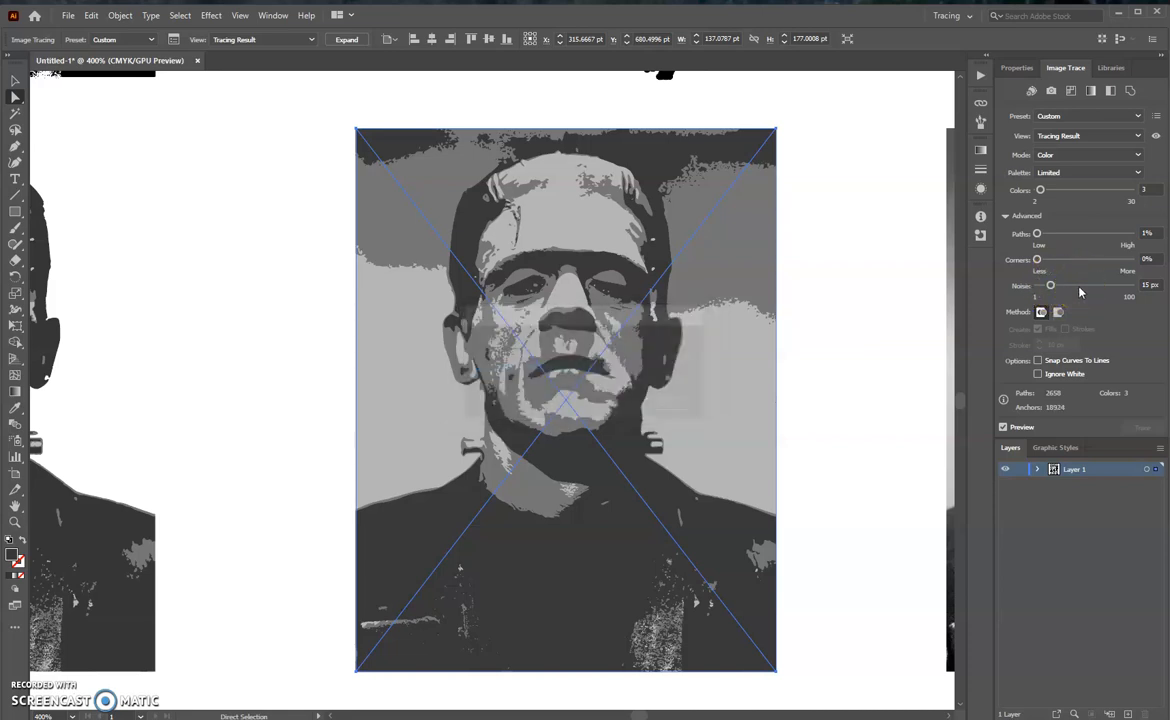
left_click_drag(1051, 287, 1148, 289)
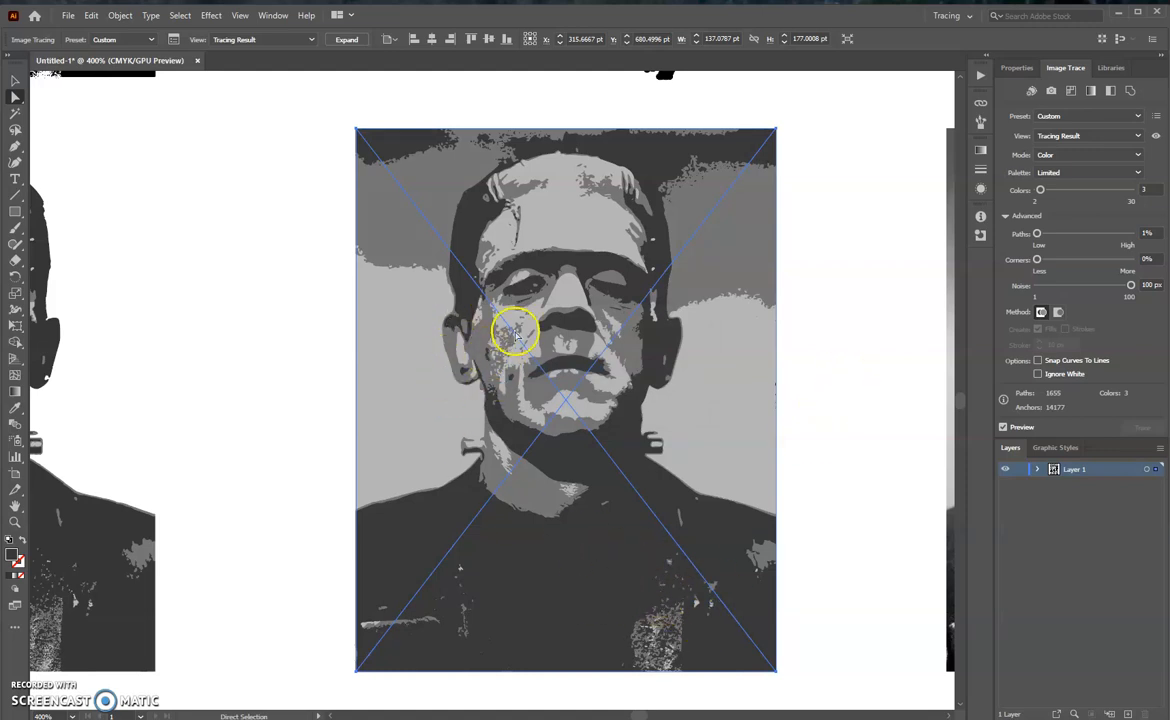
left_click_drag(1131, 286, 1008, 290)
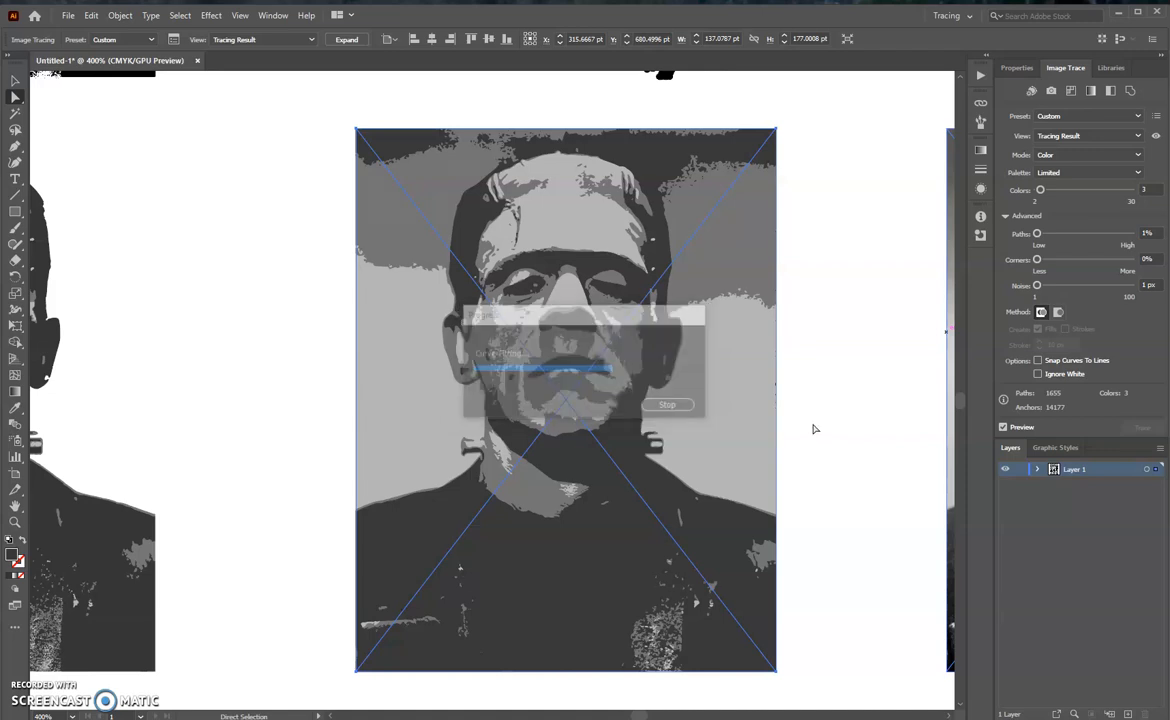
Expand the customized three-color tracing into editable paths and clear the selection
left_click(813, 424)
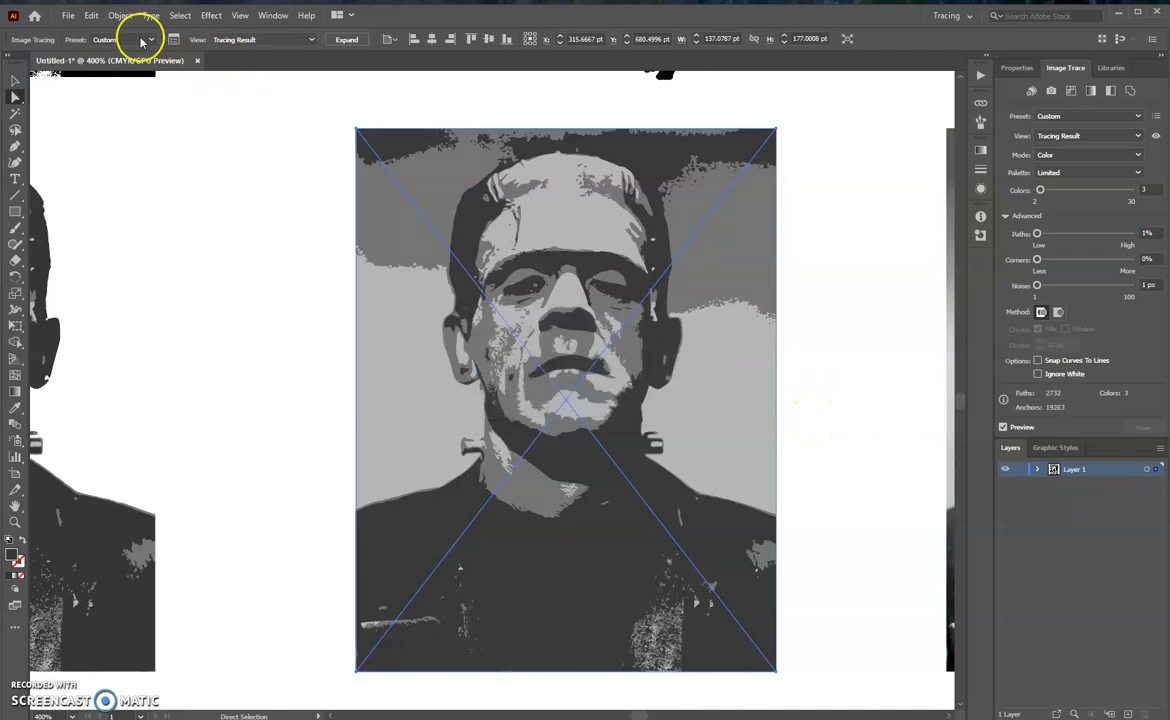
left_click(347, 40)
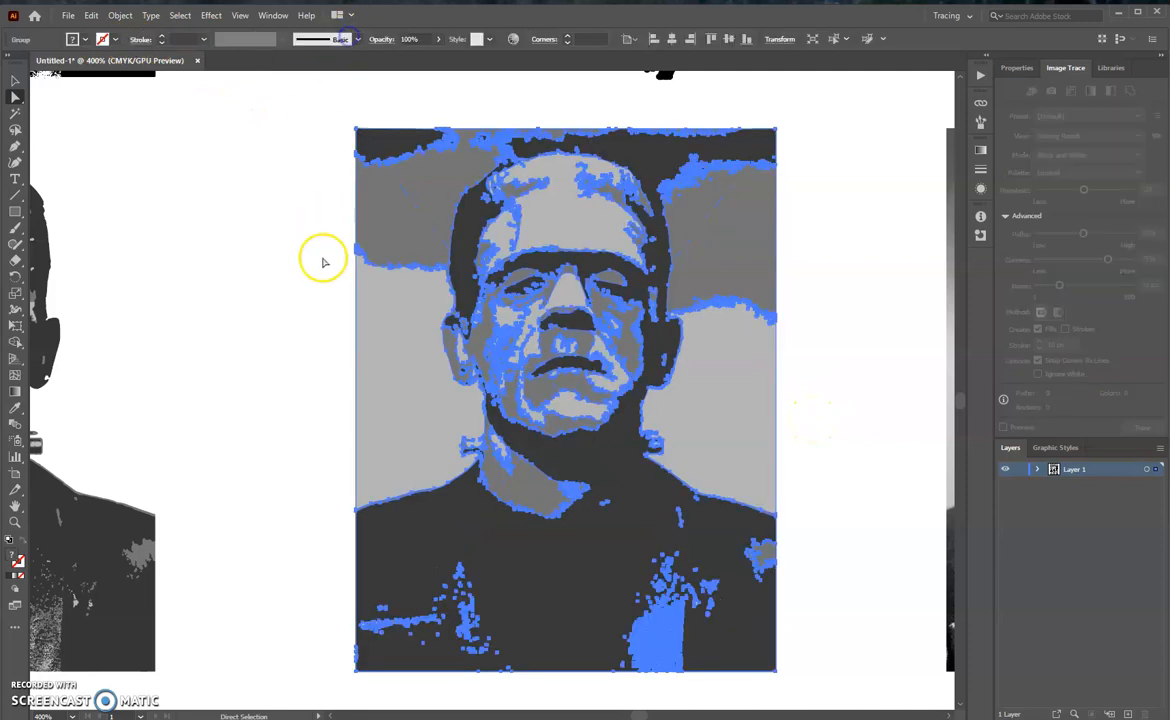
left_click(308, 329)
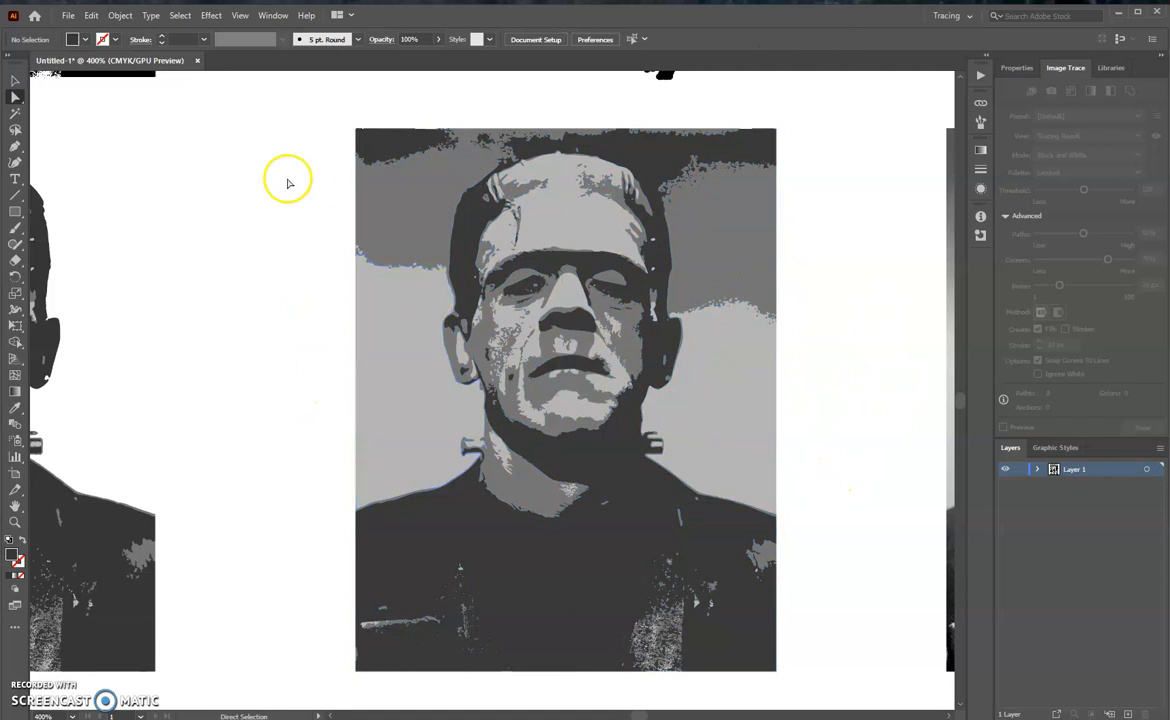
Erase a curved band along the top of the head, ending partway down its right side
left_click(16, 262)
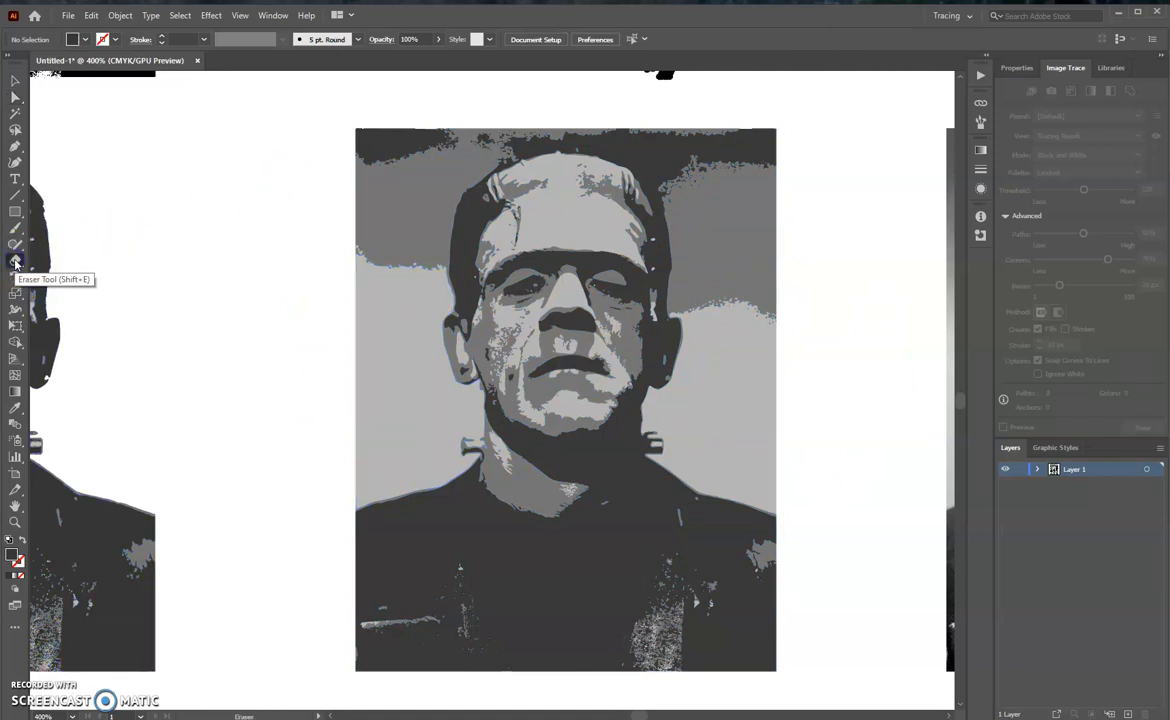
mouse_move(492, 166)
left_mouse_down()
mouse_move(561, 145)
mouse_move(616, 154)
mouse_move(652, 168)
mouse_move(678, 218)
left_mouse_up()
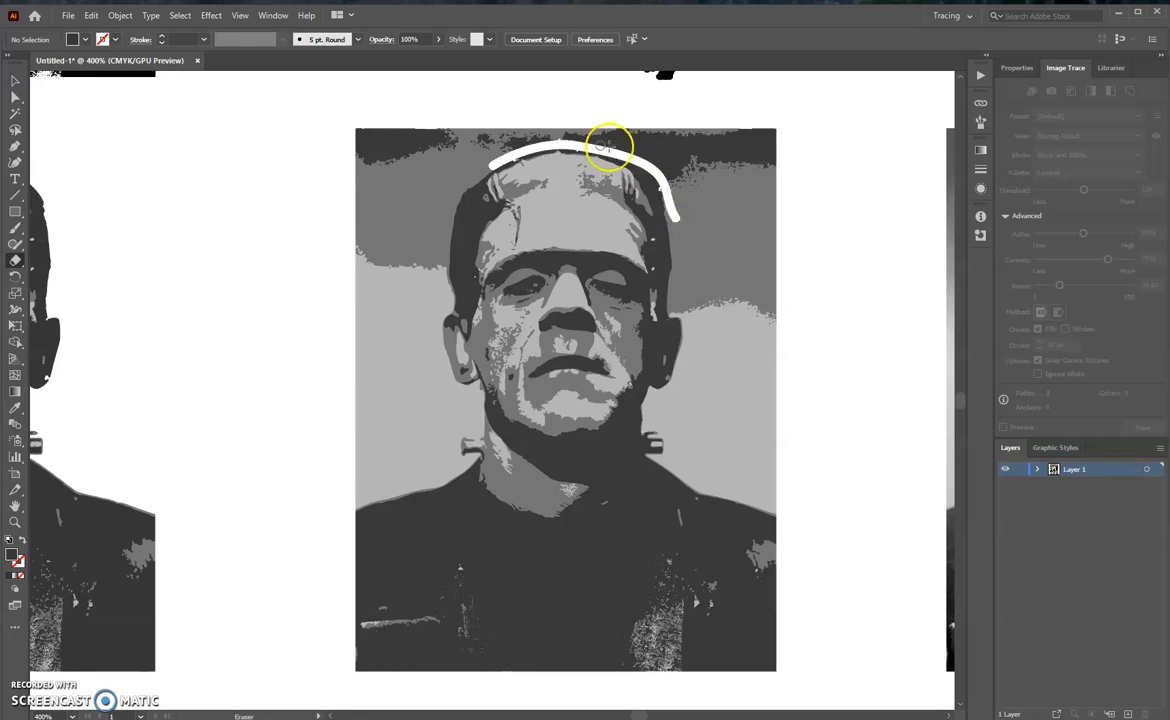
left_click(15, 97)
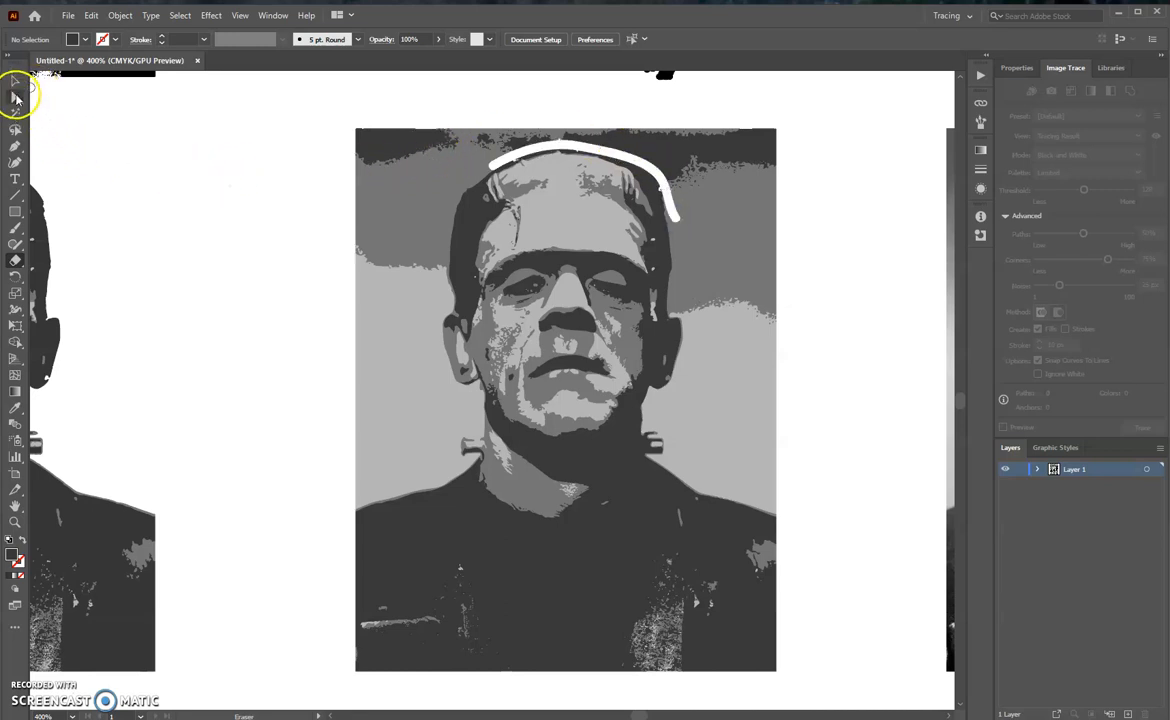
mouse_move(267, 110)
left_mouse_down()
mouse_move(373, 196)
mouse_move(410, 446)
left_mouse_up()
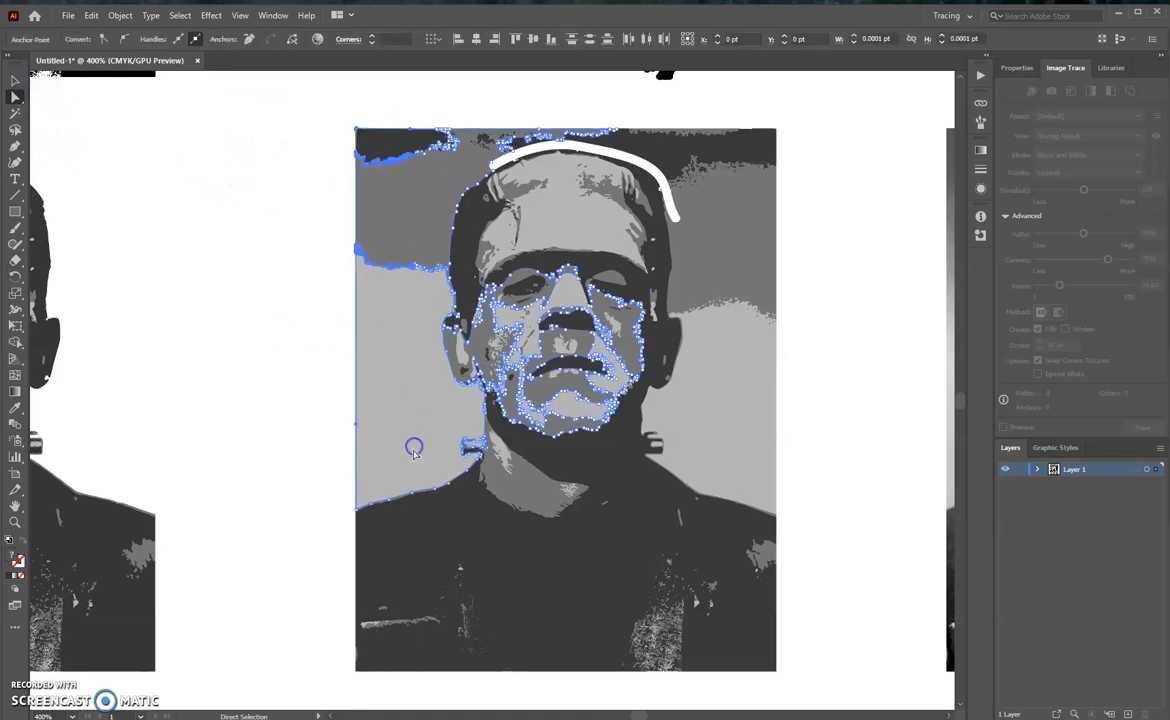
left_click(287, 334)
left_click(497, 380)
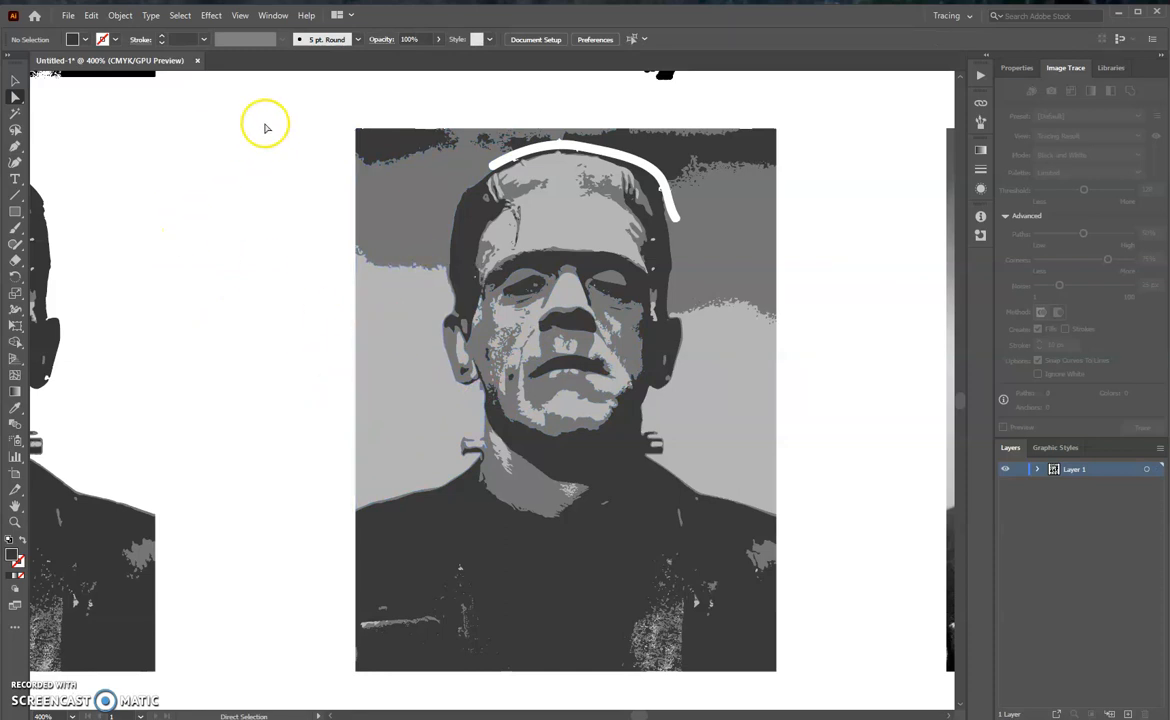
Erase bands along both sides of the figure, around the ears and neck bolts and out over the shoulders, to separate the background
left_click(15, 260)
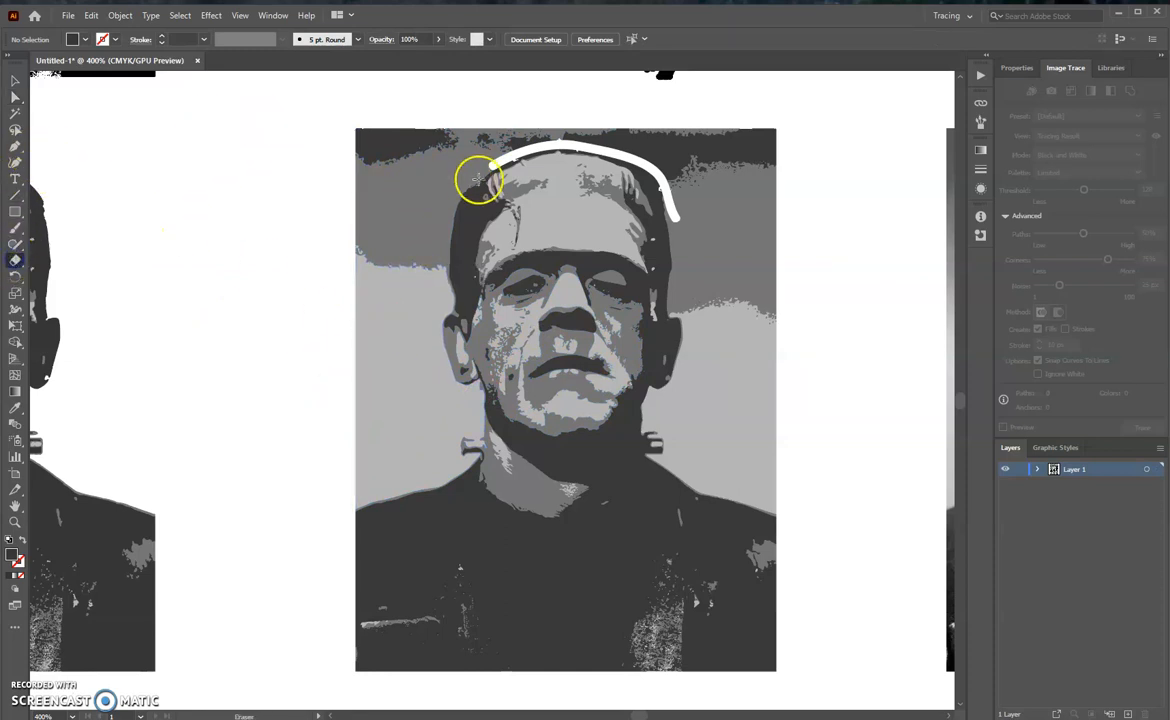
mouse_move(491, 165)
left_mouse_down()
mouse_move(445, 223)
mouse_move(442, 322)
left_mouse_up()
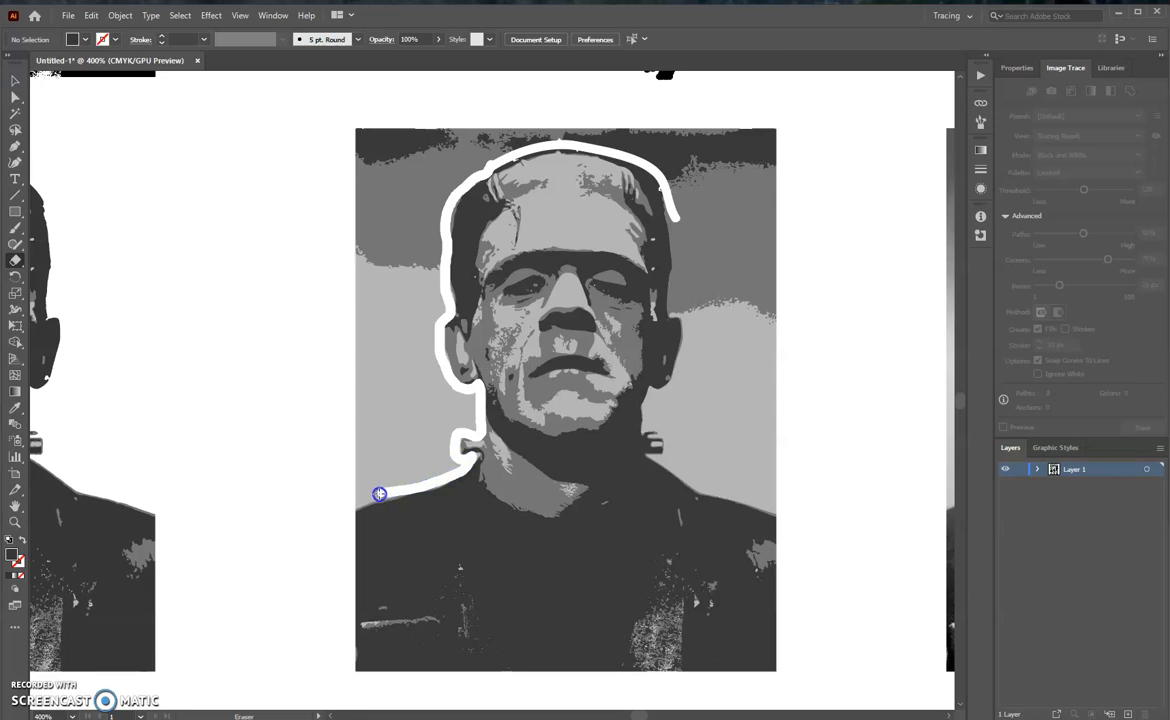
left_click_drag(272, 457, 243, 371)
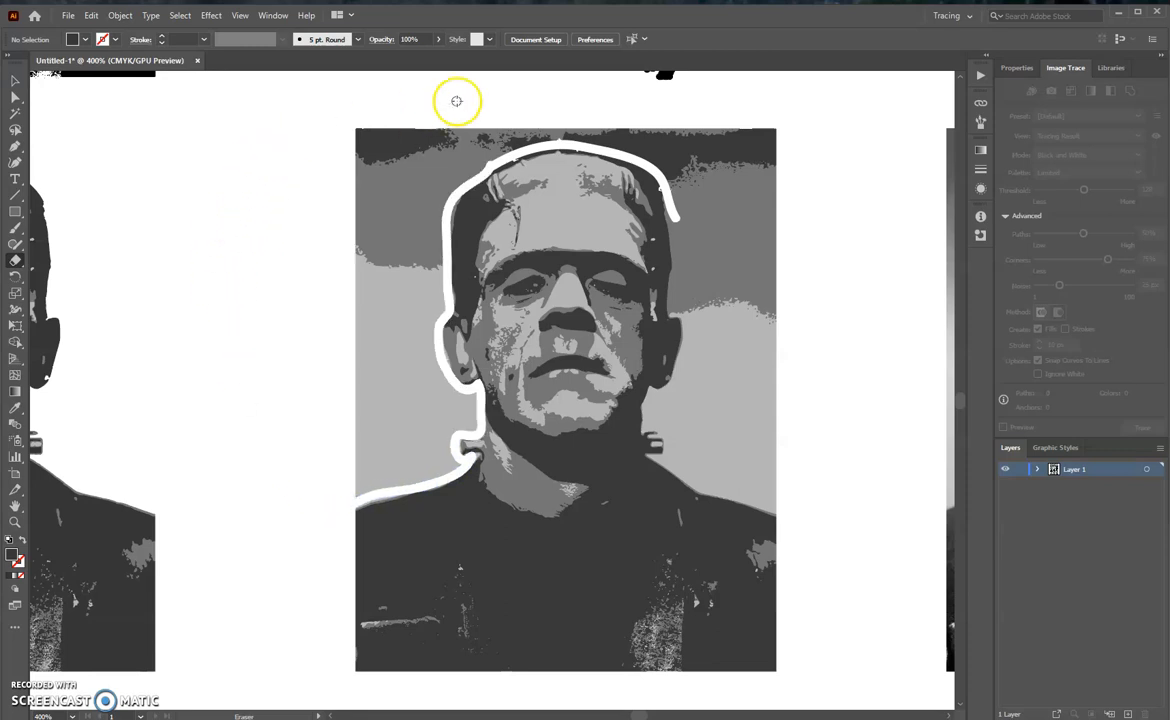
mouse_move(666, 217)
left_mouse_down()
mouse_move(679, 209)
mouse_move(669, 208)
left_mouse_up()
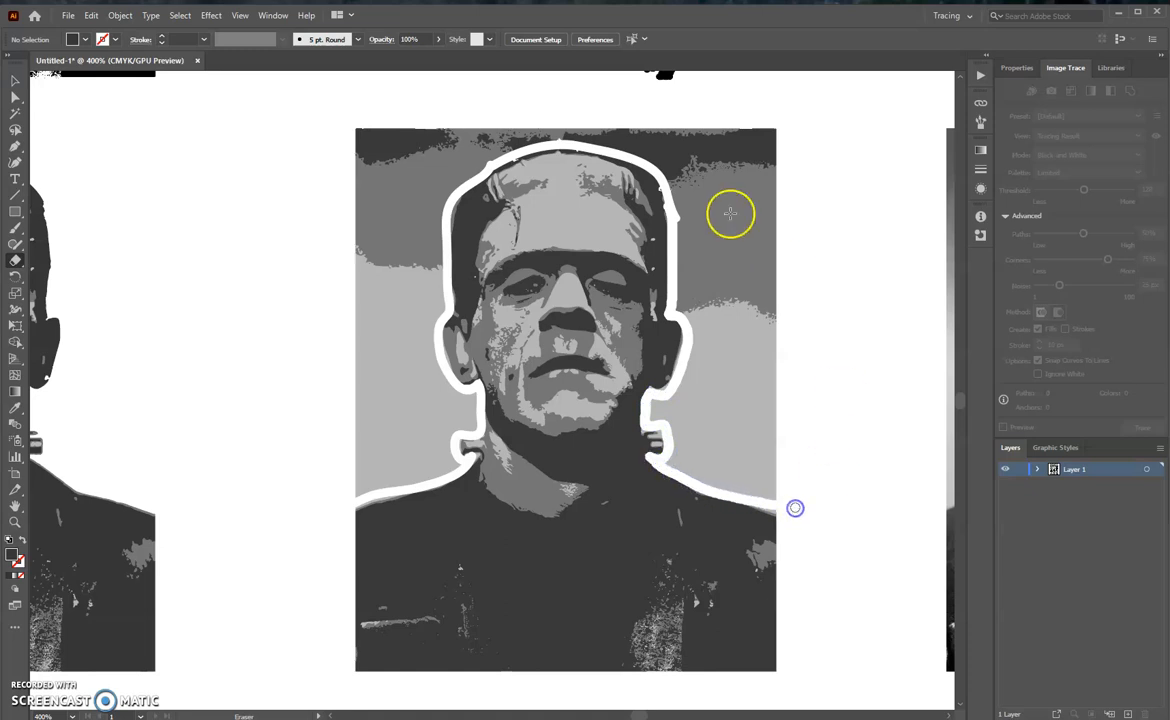
Delete the separated background shapes to the left of the head with Direct Selection
left_click(15, 79)
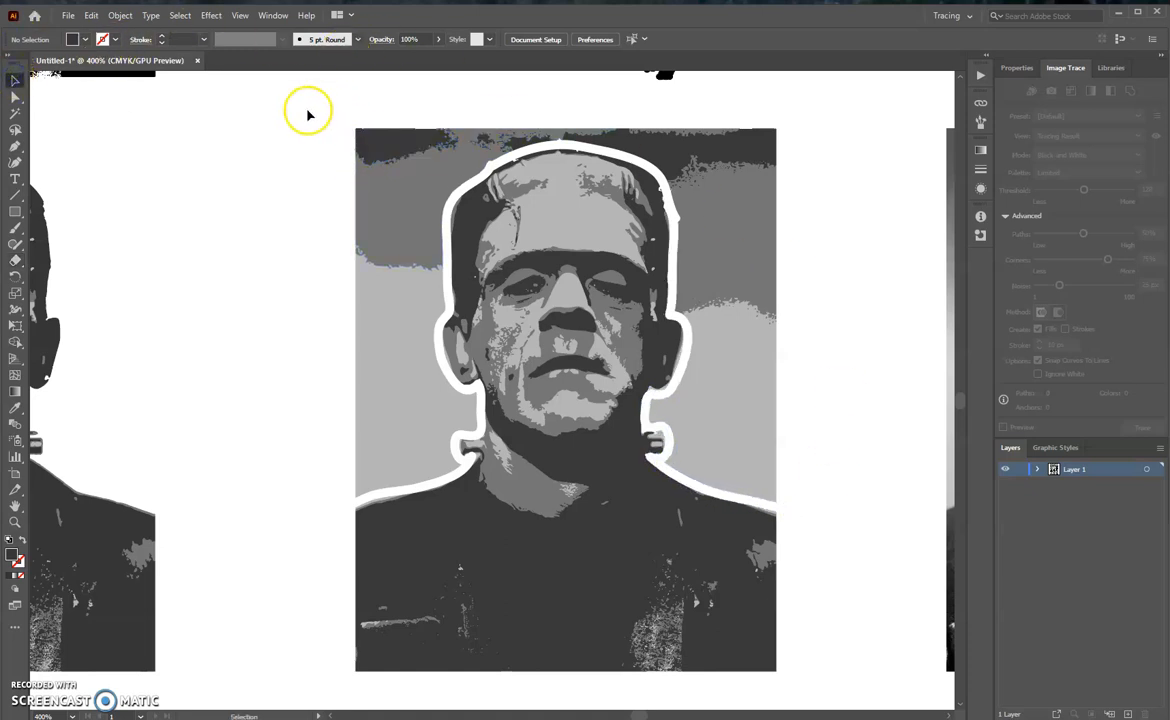
left_click(15, 95)
left_click_drag(252, 111, 400, 451)
key("Delete")
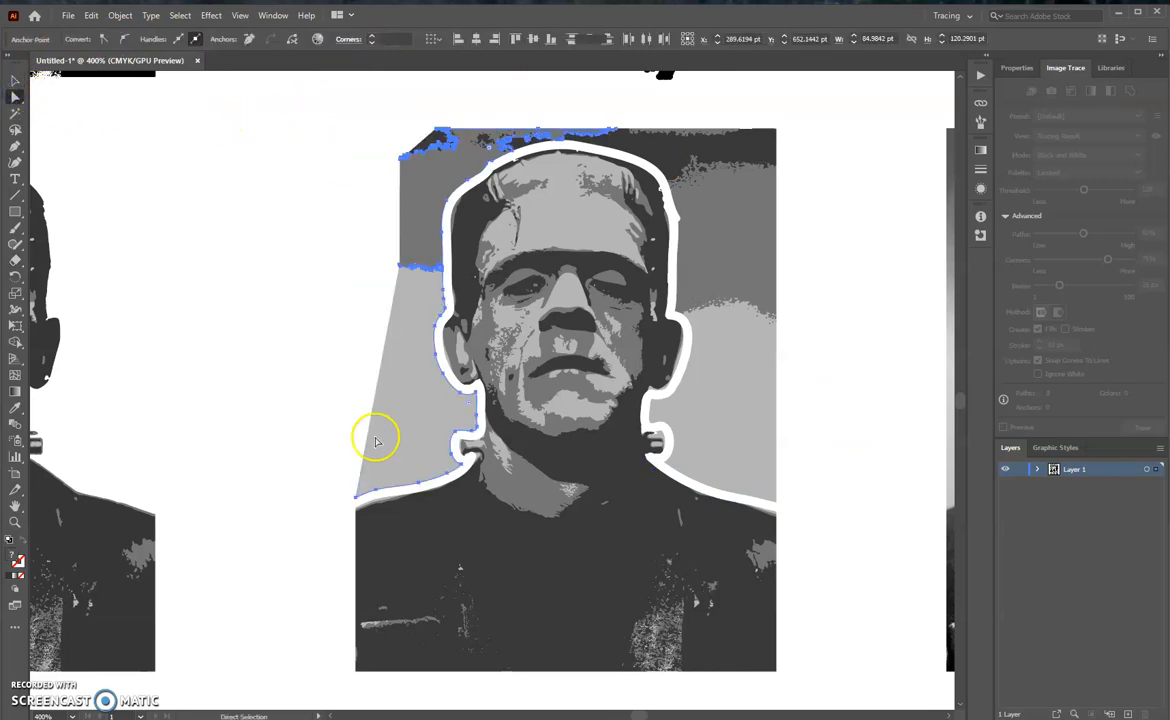
key("Delete")
Delete the background shapes to the right of the head and the remaining pieces above it
left_click_drag(794, 115, 723, 438)
key("Delete")
left_click_drag(398, 116, 532, 150)
key("Delete")
left_click_drag(613, 110, 672, 209)
key("Delete")
key("Delete")
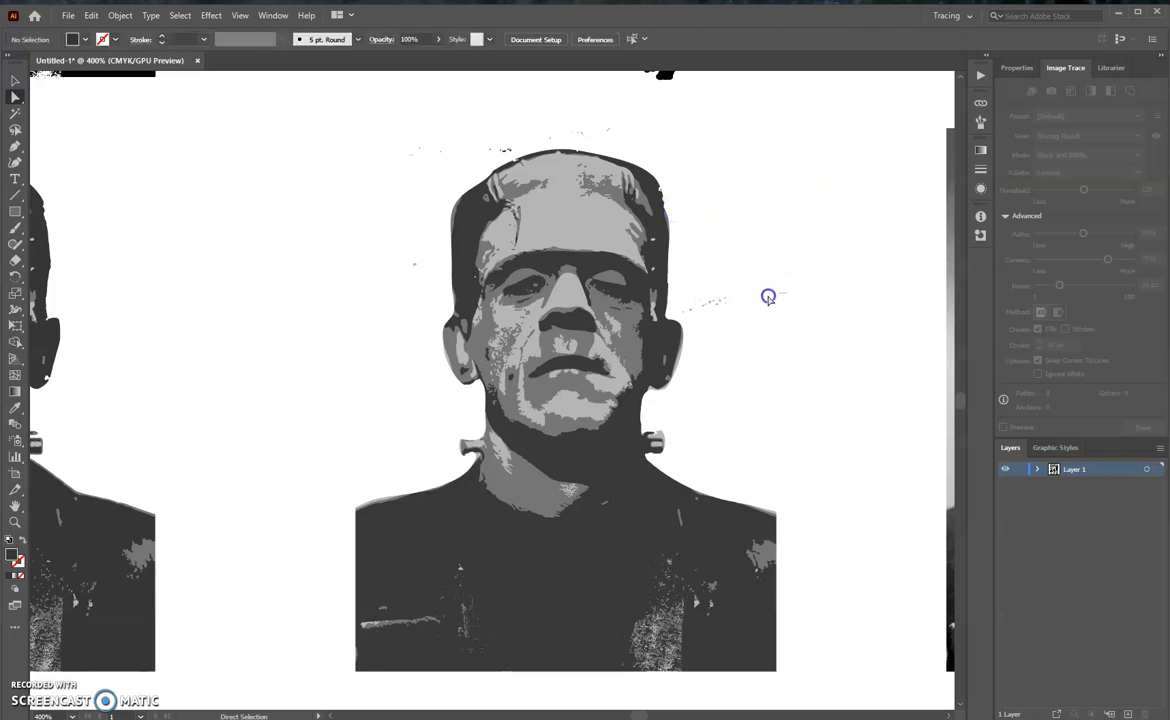
Delete the stray specks beside the right ear, above the head and to the left of the face
left_click_drag(678, 320, 675, 310)
key("Delete")
left_click_drag(438, 134, 513, 155)
key("Delete")
left_click_drag(504, 97, 642, 141)
key("Delete")
left_click_drag(343, 170, 430, 332)
key("Delete")
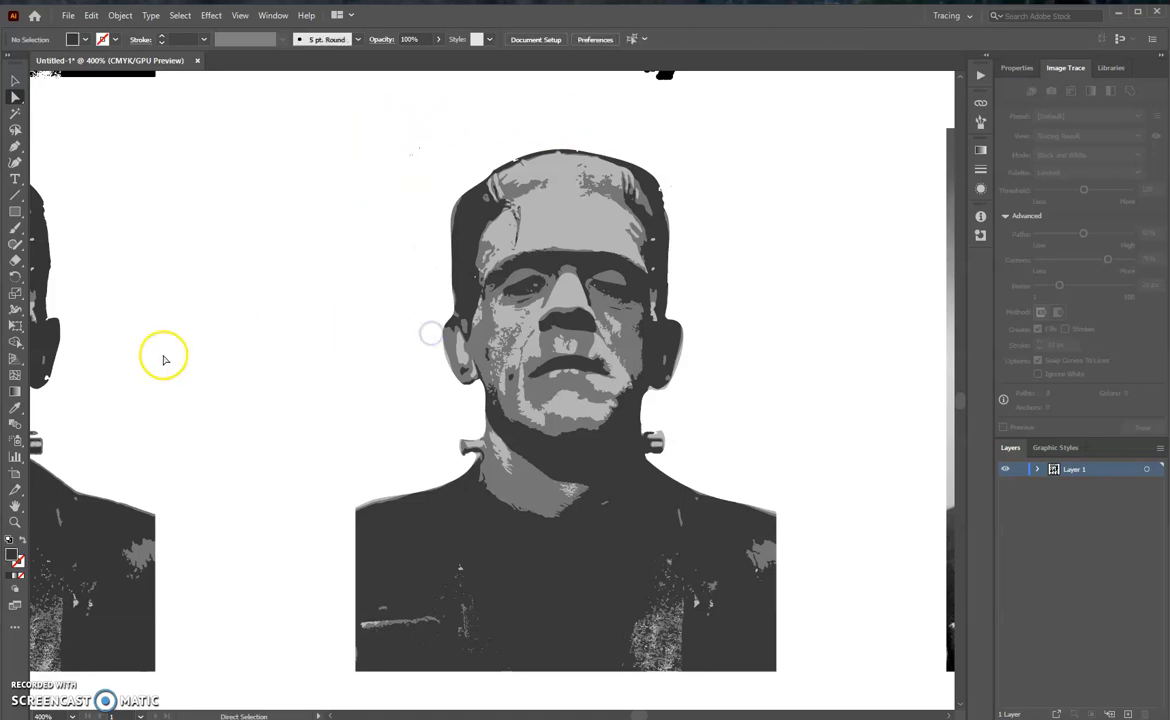
Fill the light gray forehead shape with a yellow-green swatch
left_click(15, 96)
left_click(543, 228)
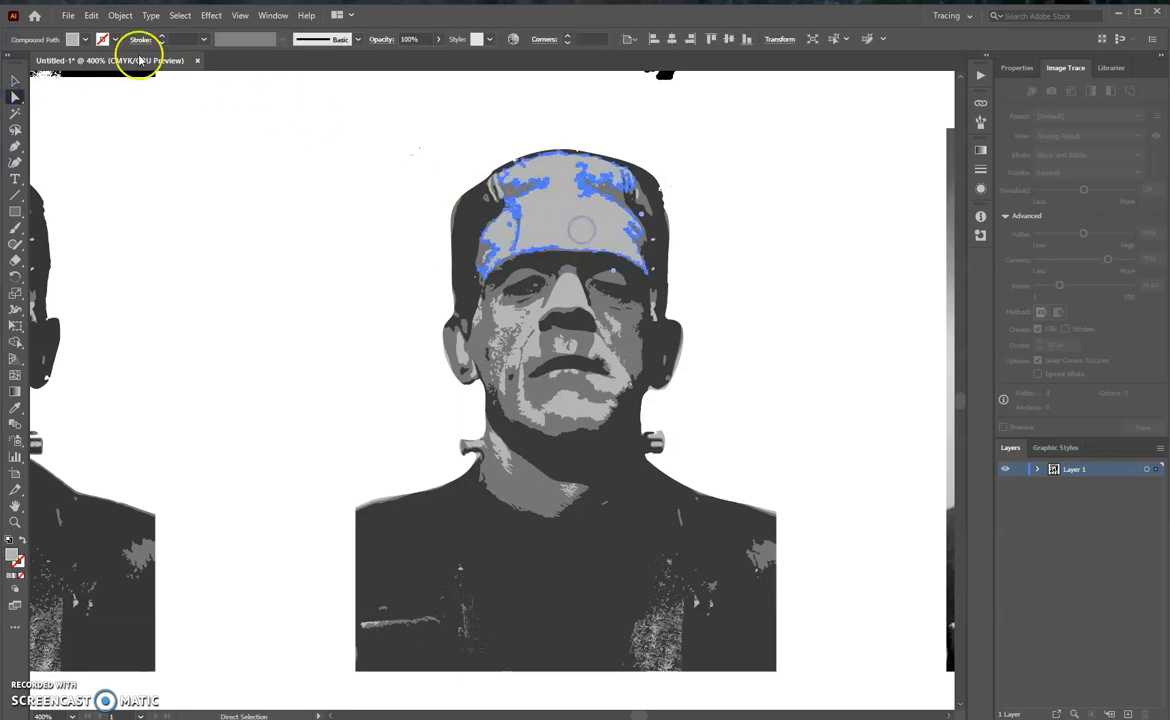
left_click(86, 41)
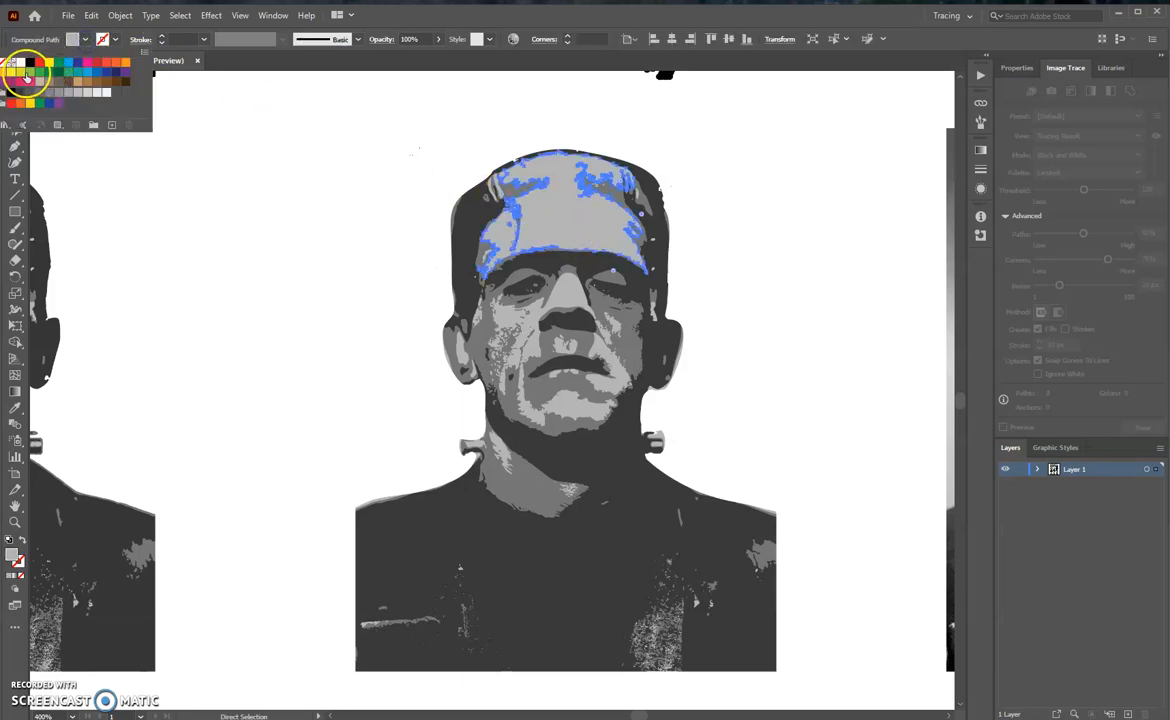
left_click(30, 72)
Fill the light gray nose and left cheek highlight with the same yellow-green, and add the mid-gray face shape to the selection
left_click(514, 268)
left_click(514, 268)
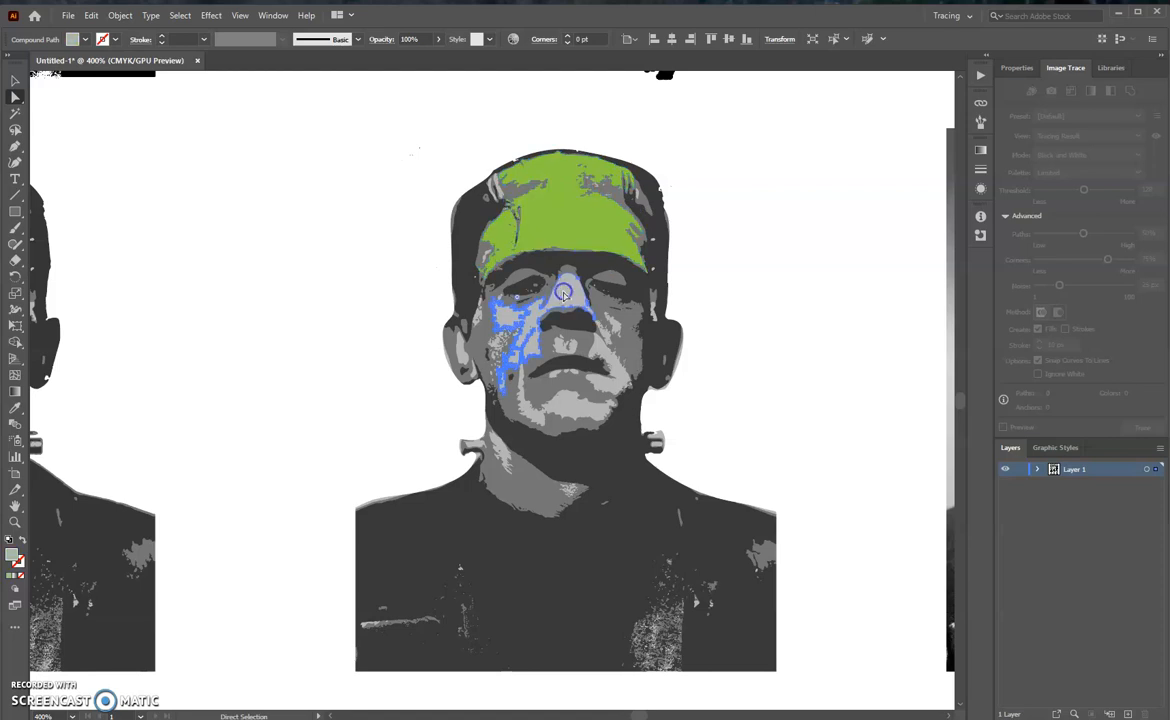
left_click(75, 39)
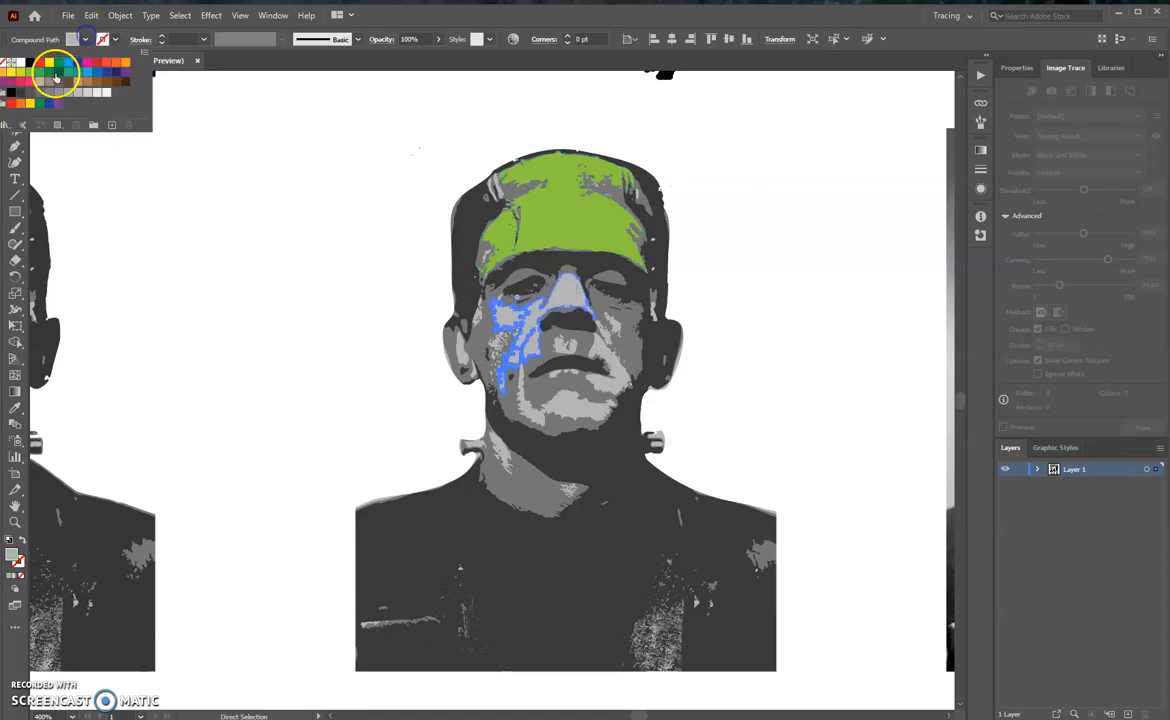
left_click(36, 74)
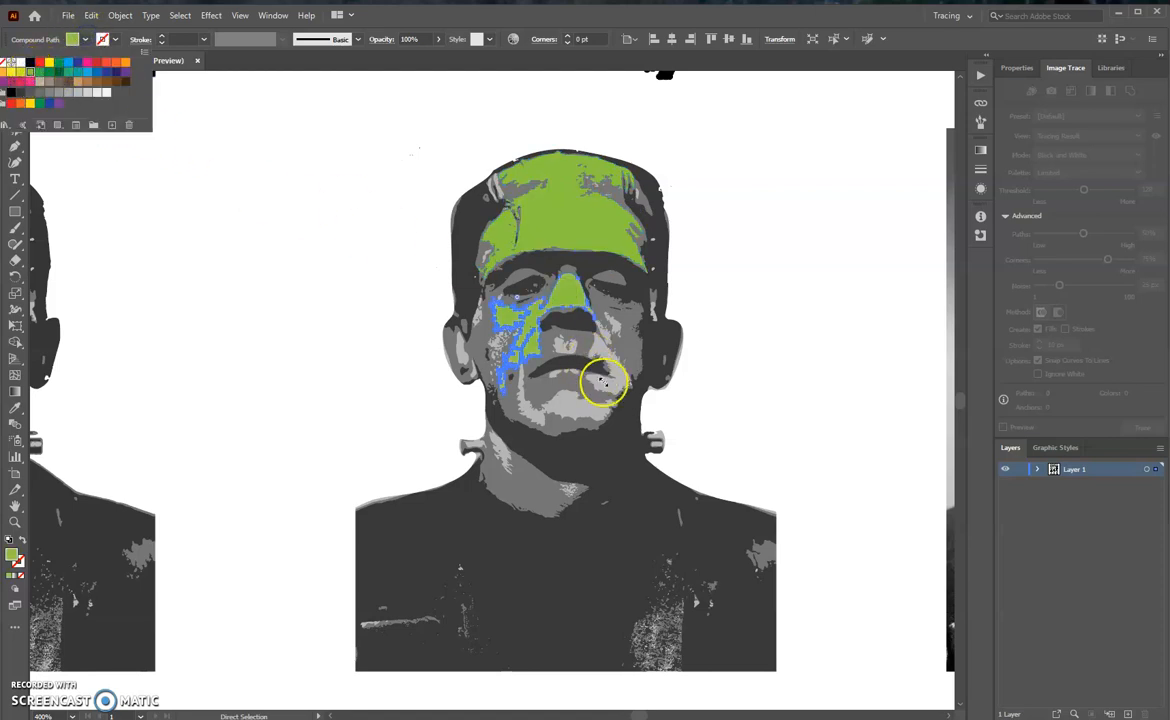
left_click(578, 418)
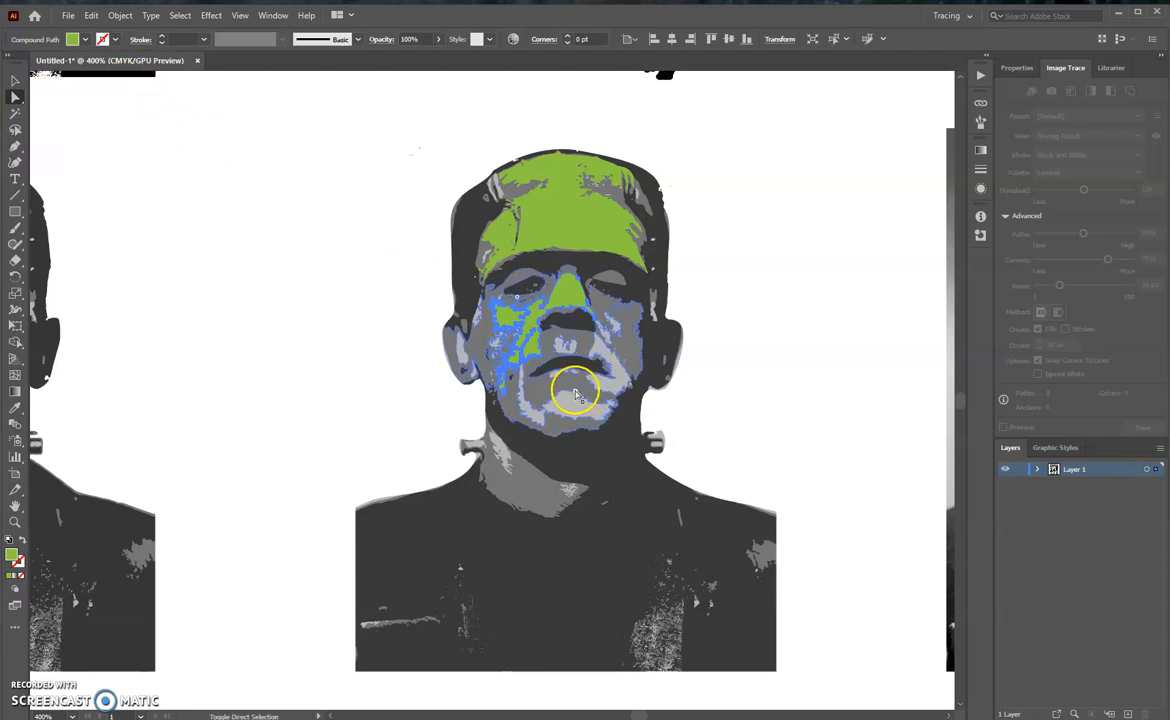